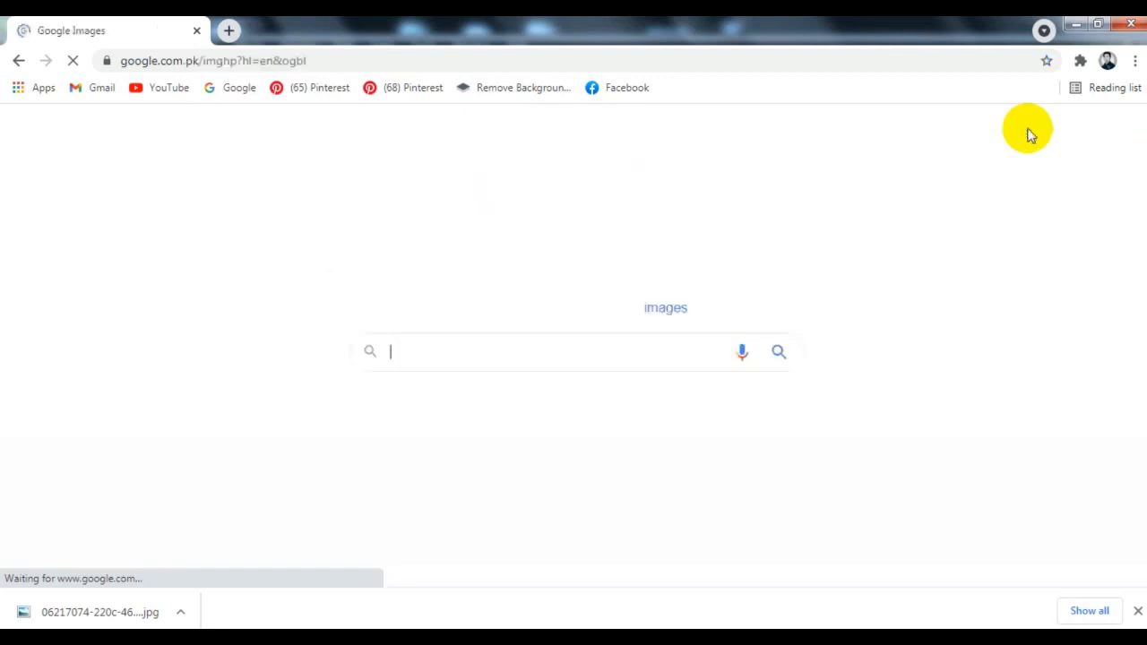
Search Google Images for "walking alone man vector" and browse the results
text(walk)
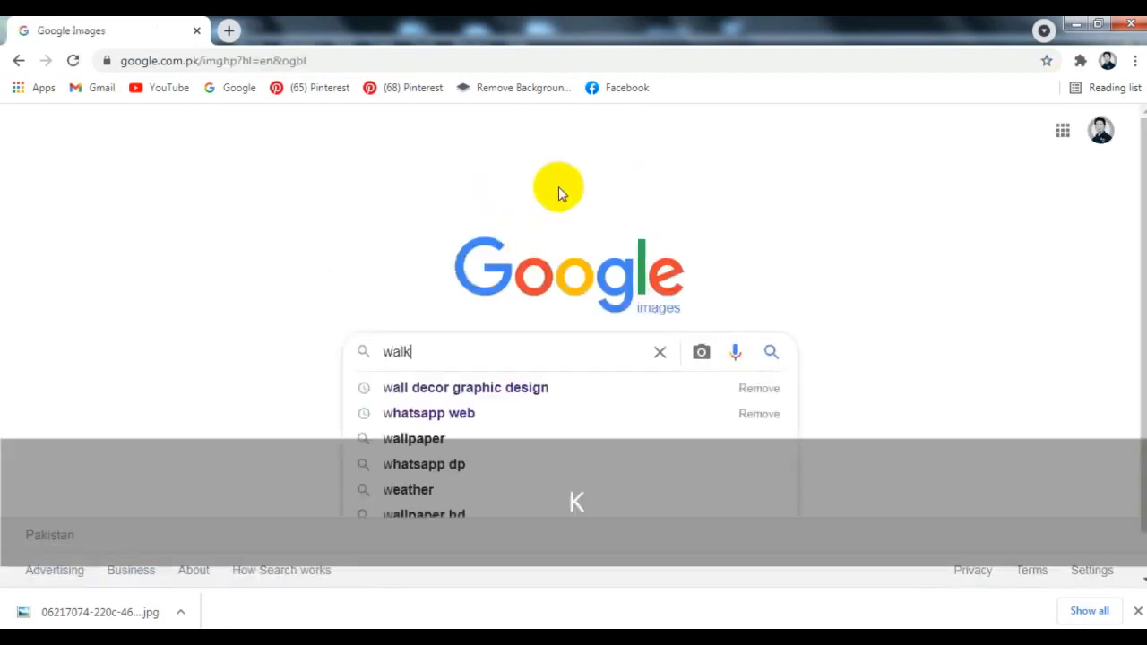
text(ing alone man vector)
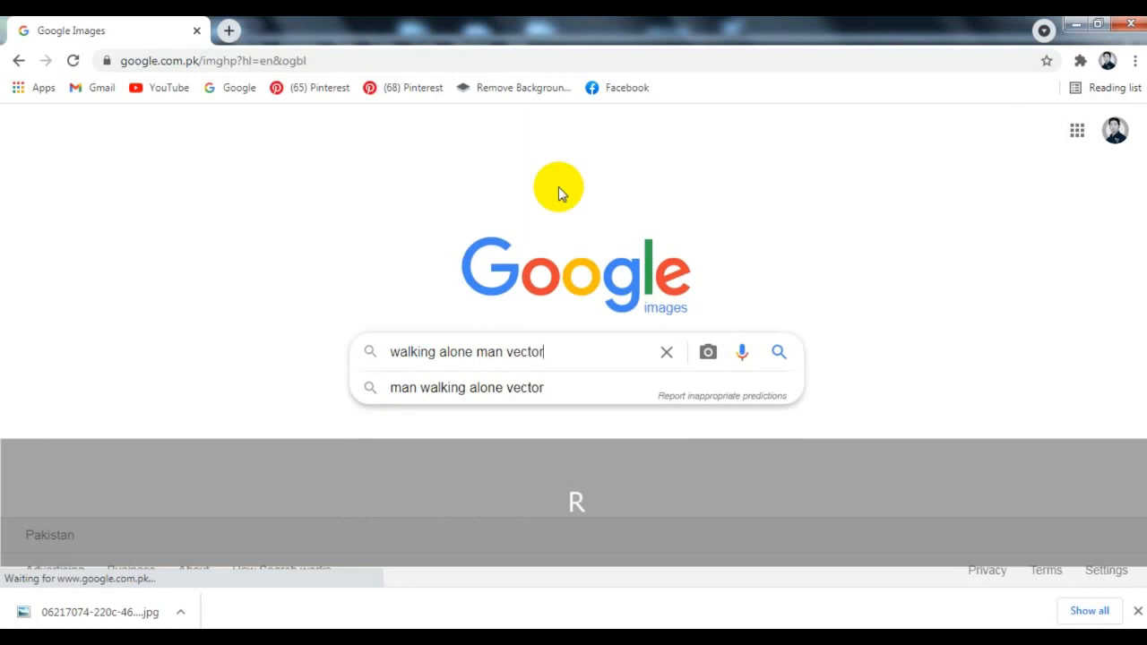
key(Return)
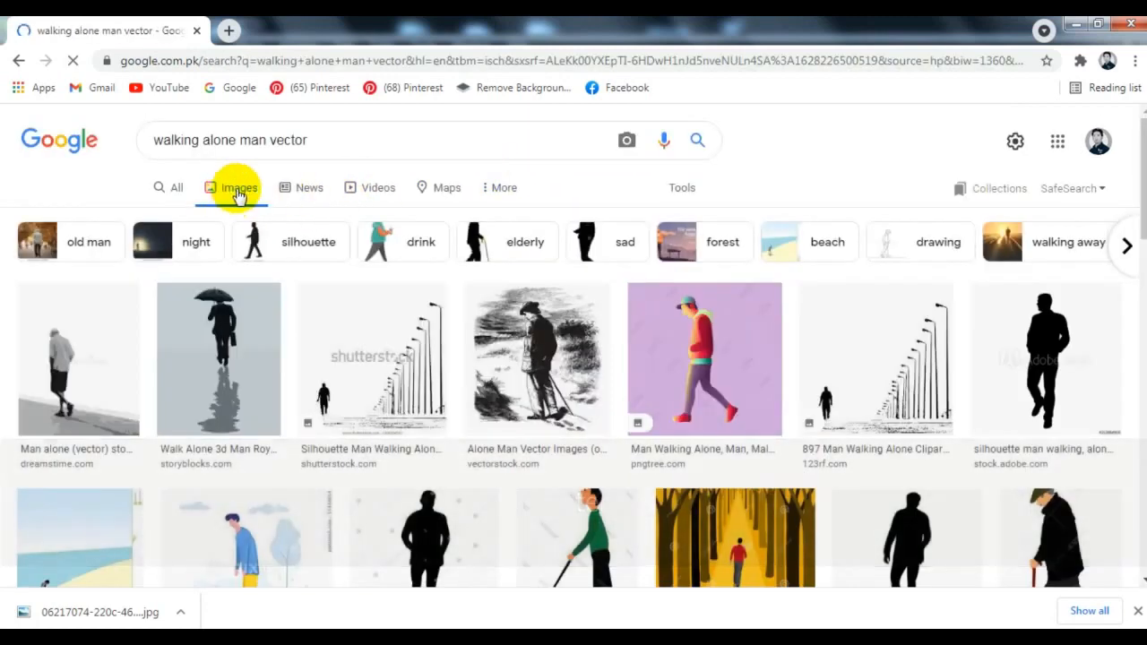
scroll(446, 248, down, 10)
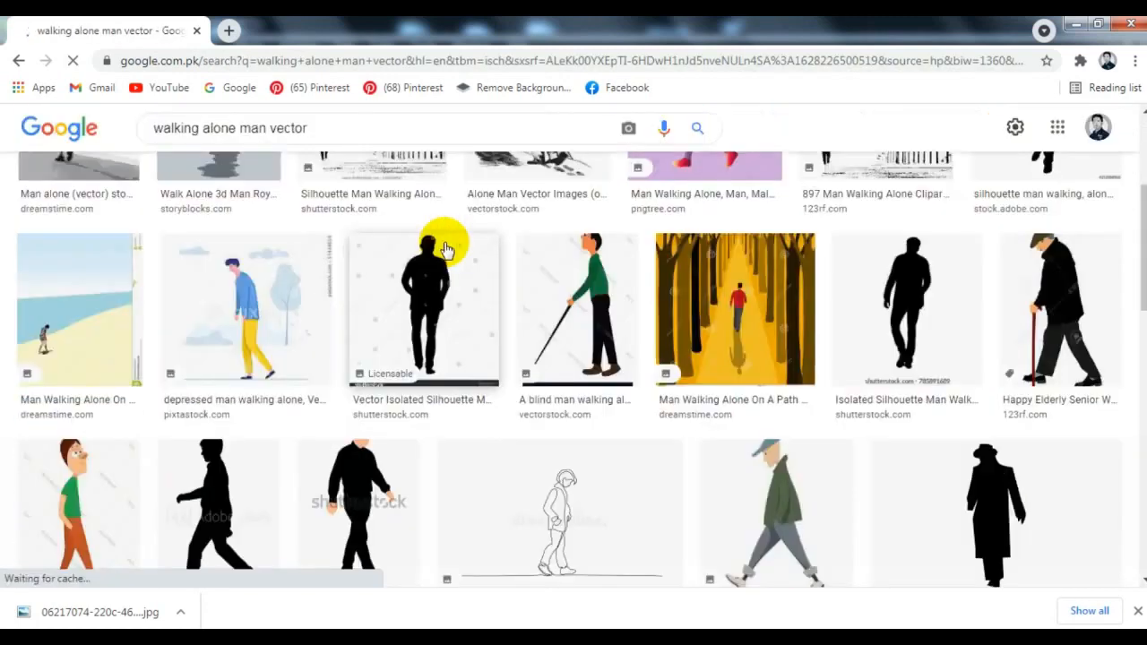
scroll(445, 246, down, 10)
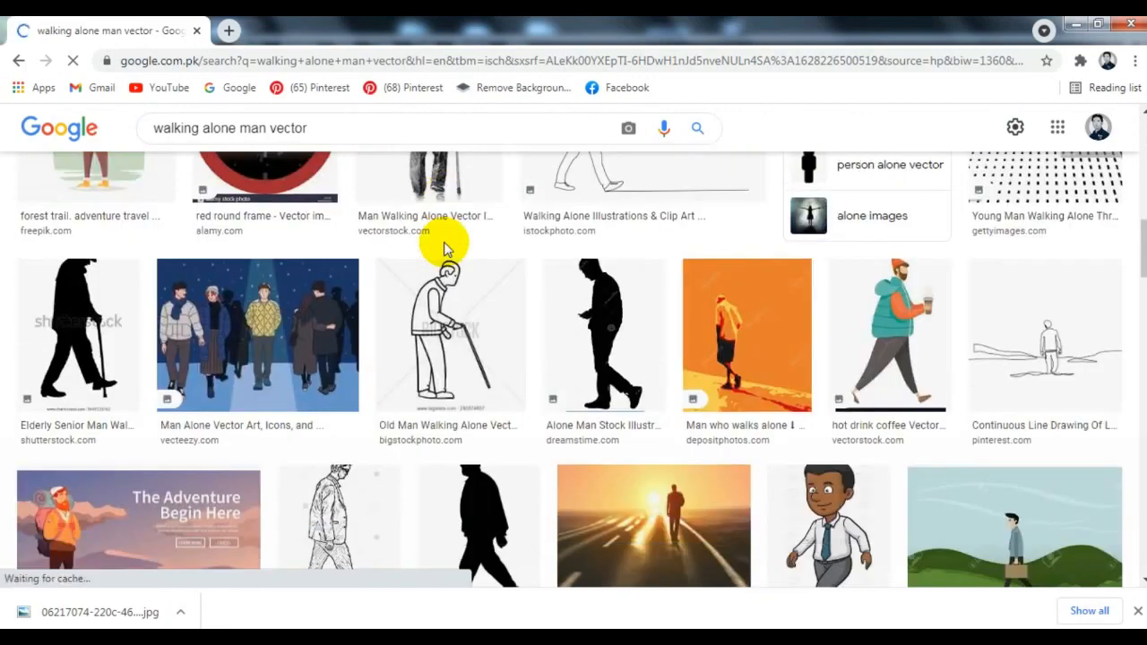
scroll(444, 246, down, 6)
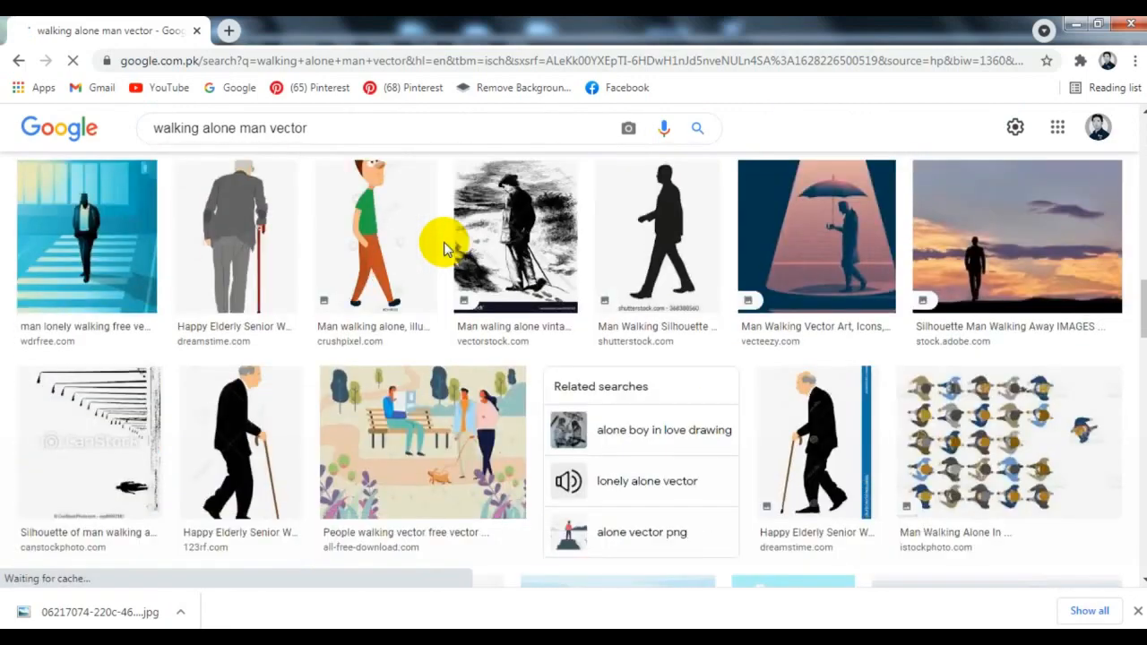
scroll(446, 248, down, 3)
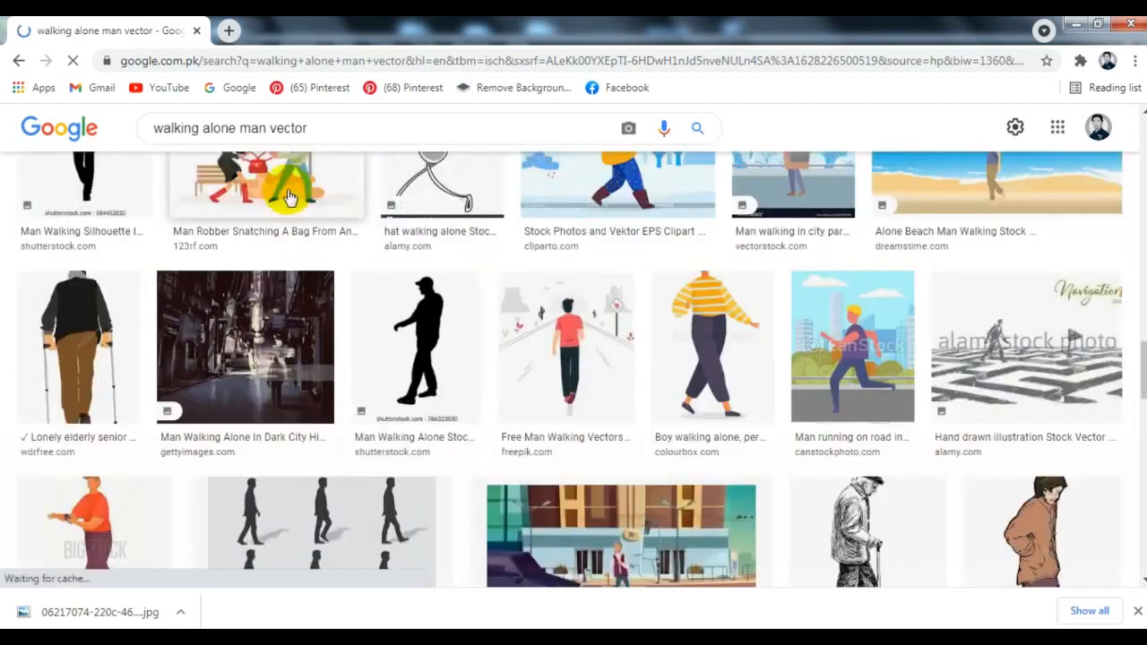
Refine the image search to "walking alone man vector behind"
click(320, 120)
text(beh)
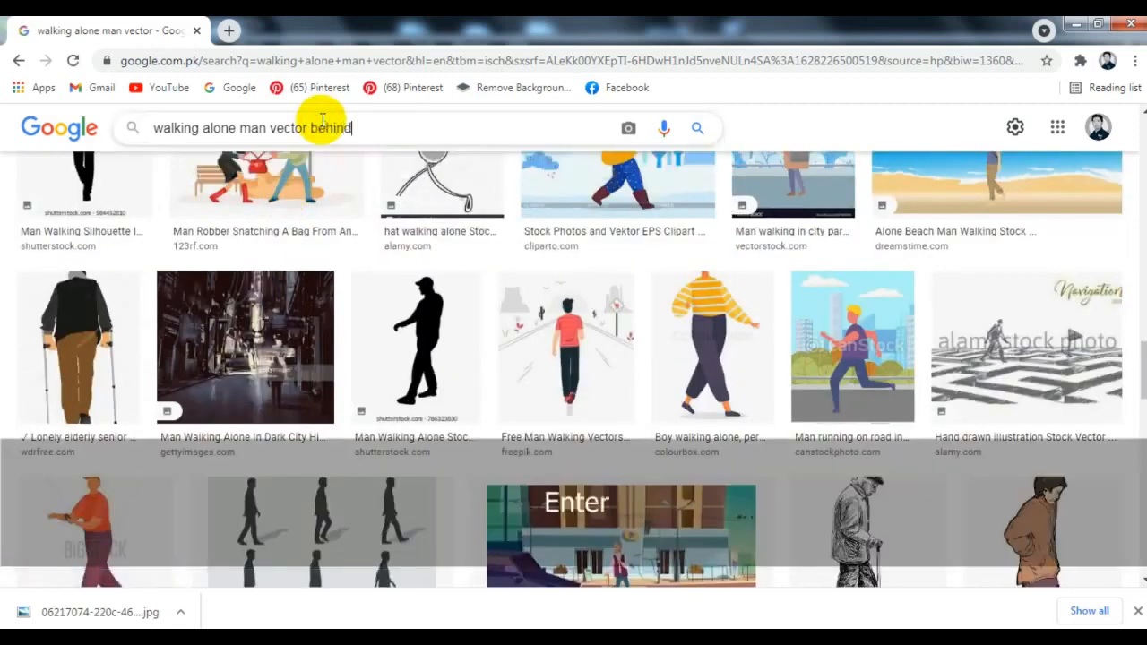
text(ind)
key(Return)
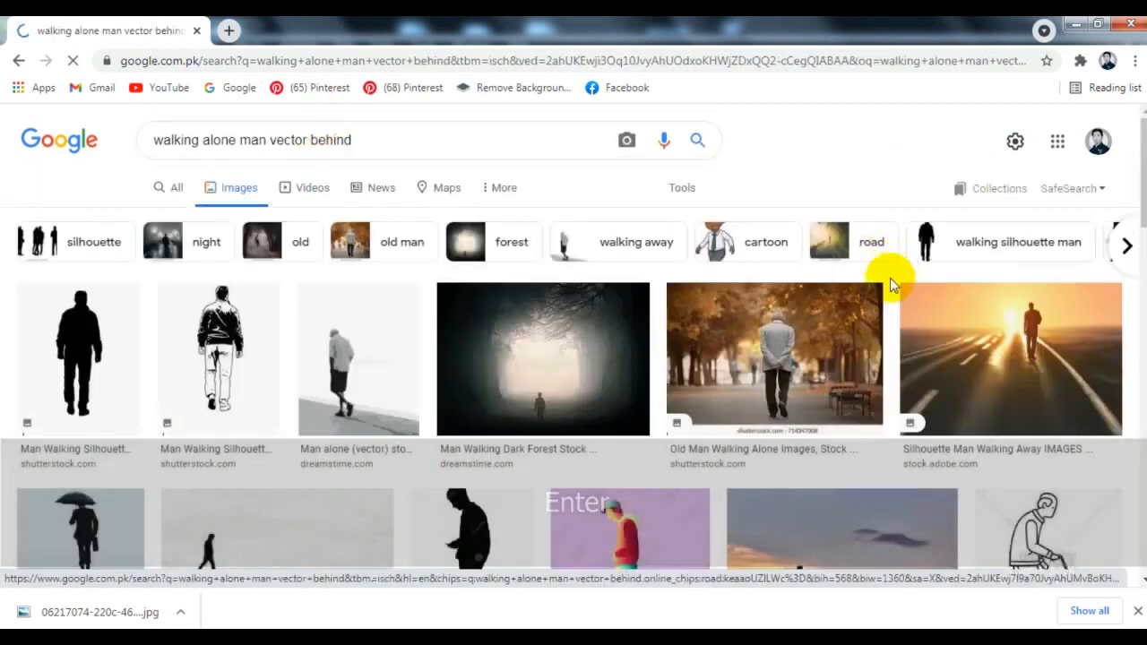
Preview the Shutterstock line drawing of a man seen from behind and open its full set of related images
click(238, 333)
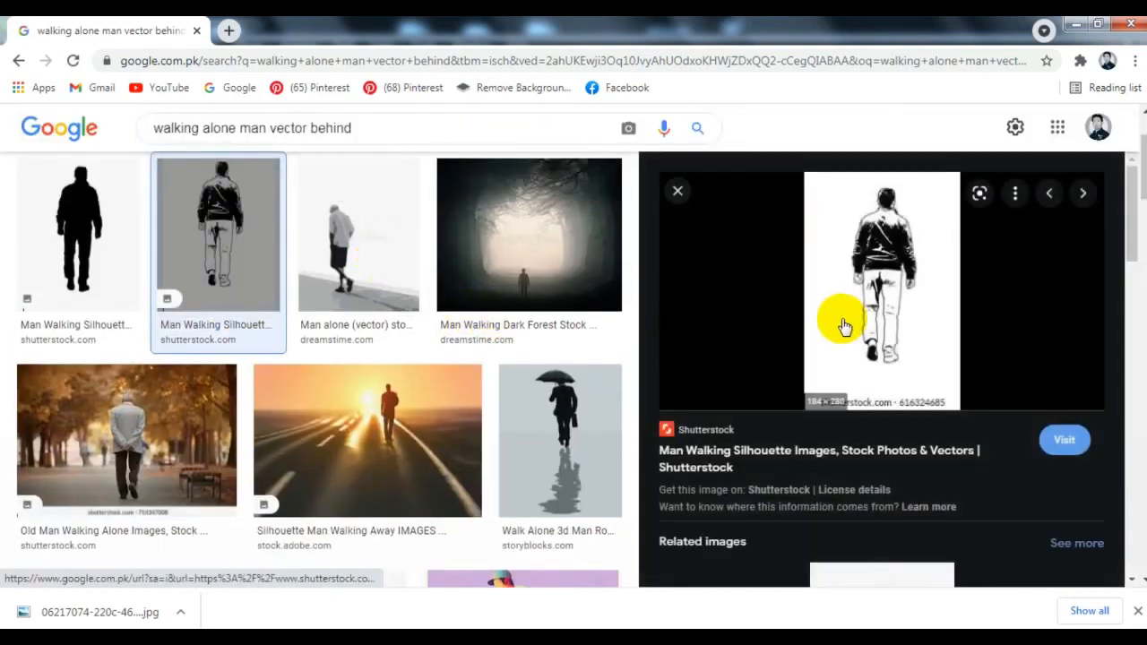
scroll(837, 320, down, 6)
scroll(860, 318, down, 10)
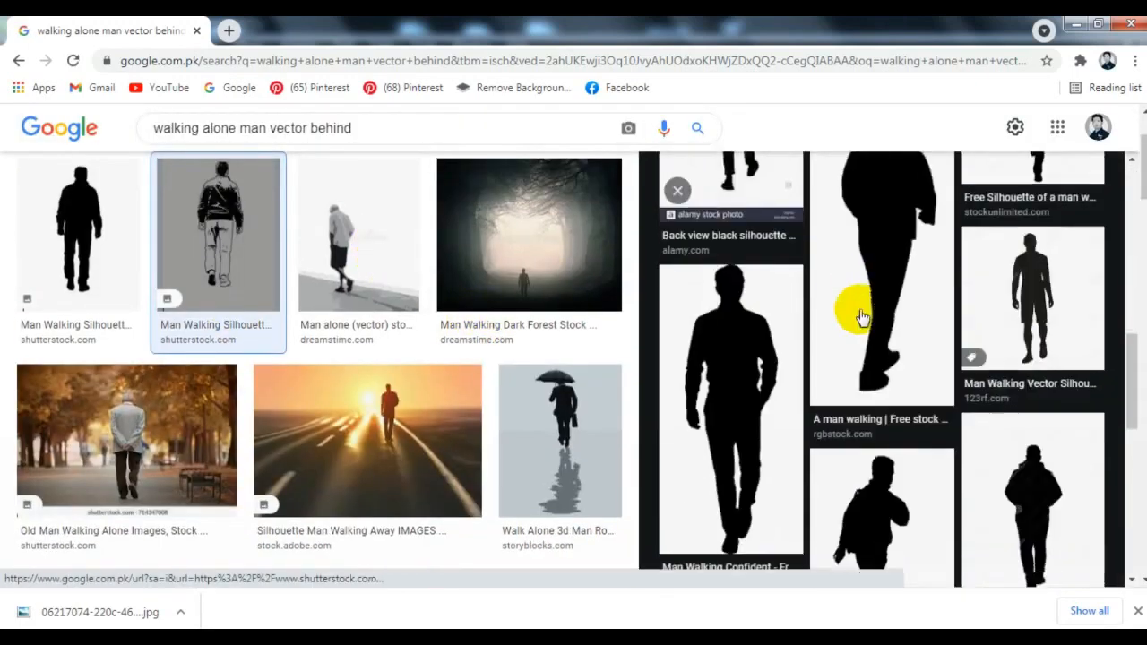
click(874, 403)
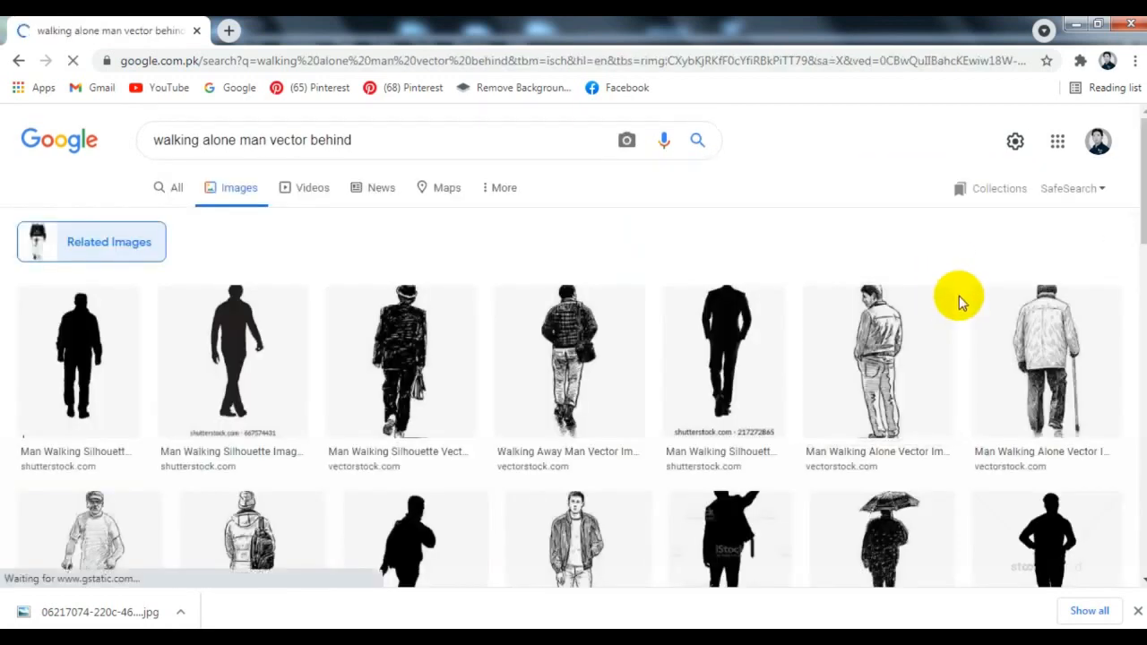
Browse the related images and open the walking-away man with a backpack in a new tab
scroll(959, 296, down, 3)
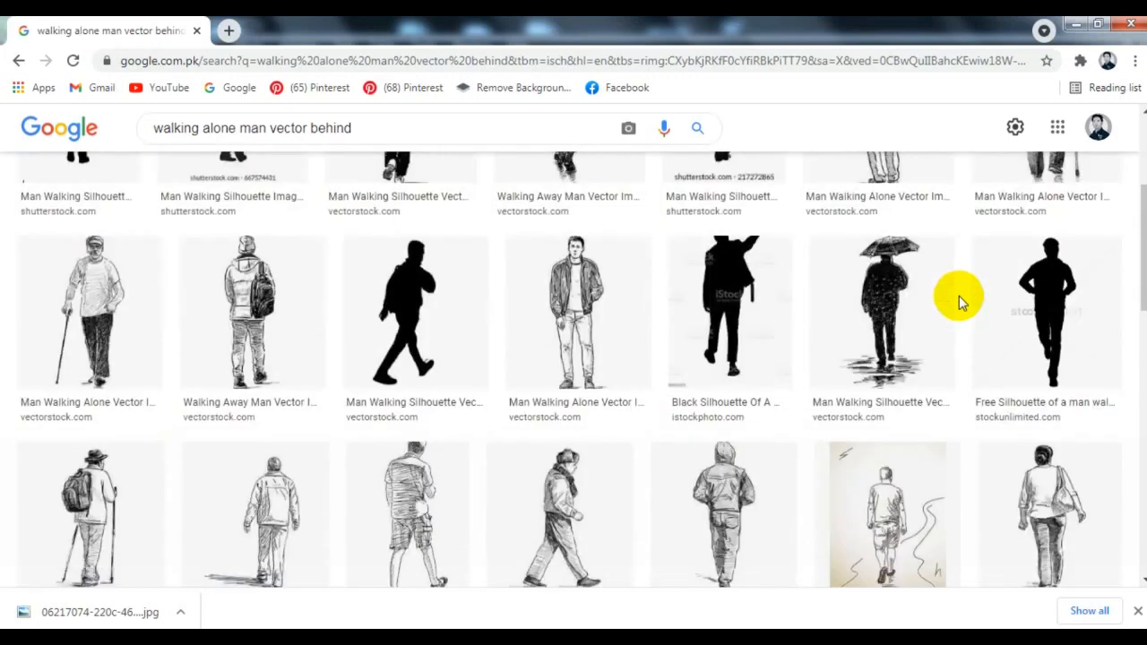
right_click(273, 291)
click(293, 301)
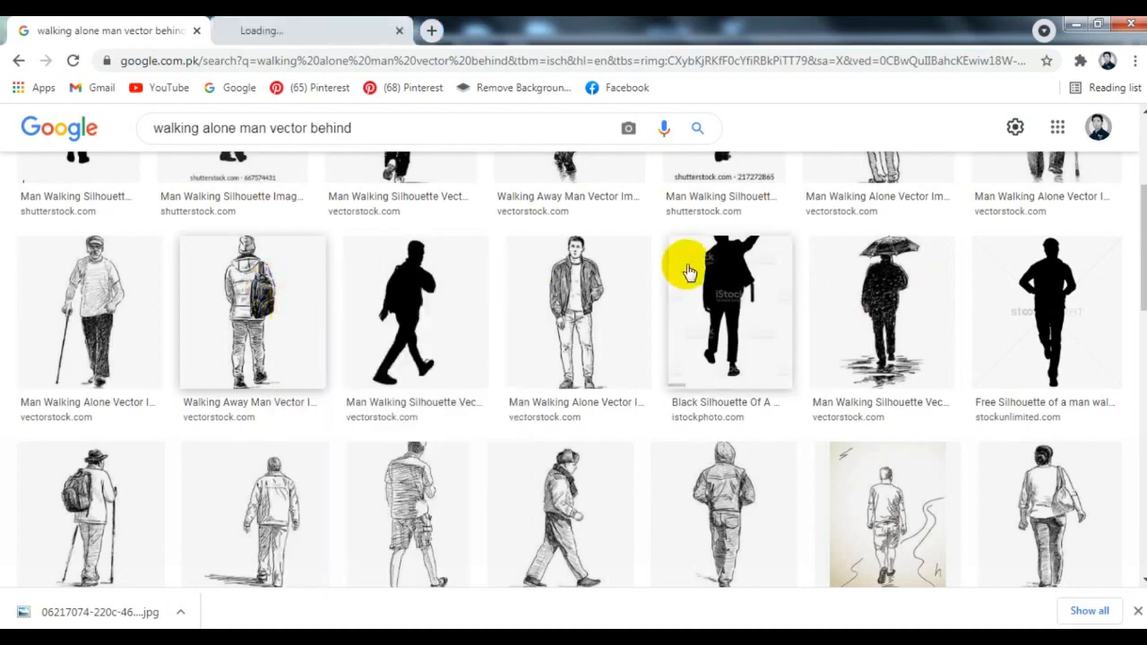
Find the GetDrawings silhouette of a man walking away with a jacket over his shoulder and copy the image
scroll(686, 266, down, 4)
scroll(687, 269, down, 3)
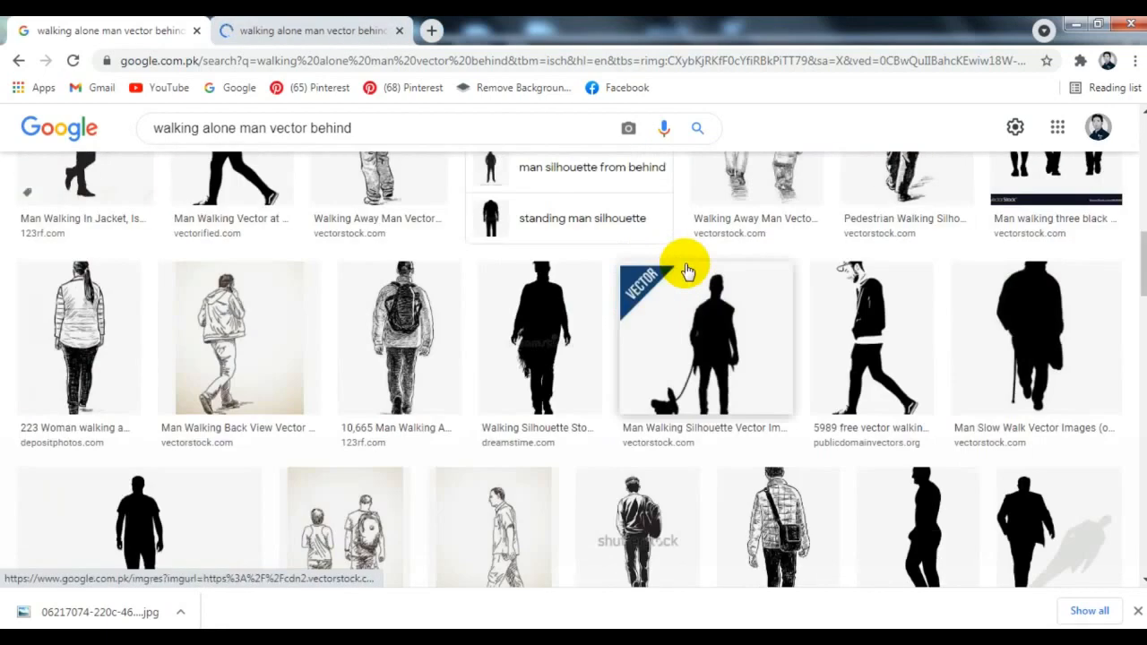
scroll(687, 269, down, 1)
scroll(686, 269, down, 1)
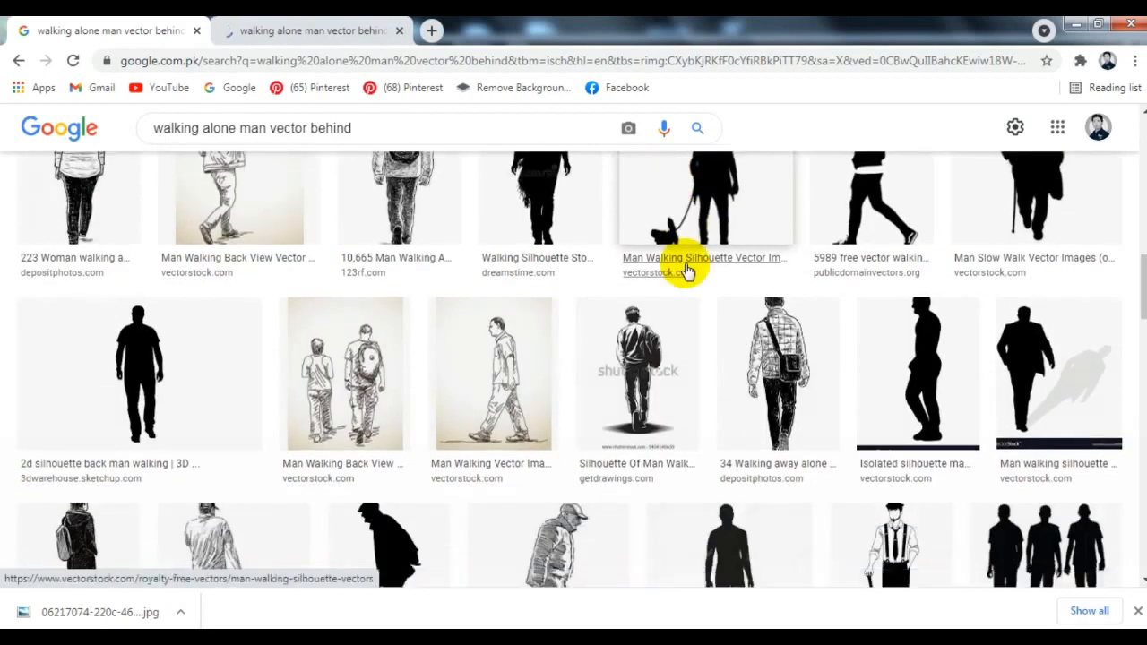
click(629, 394)
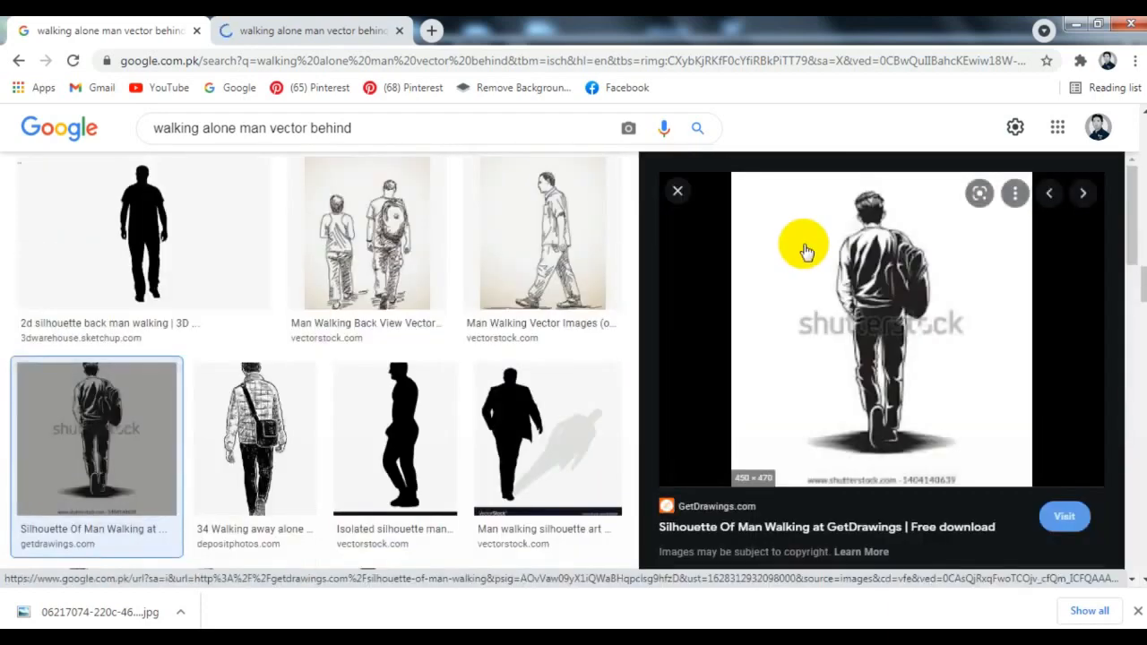
right_click(900, 286)
click(925, 475)
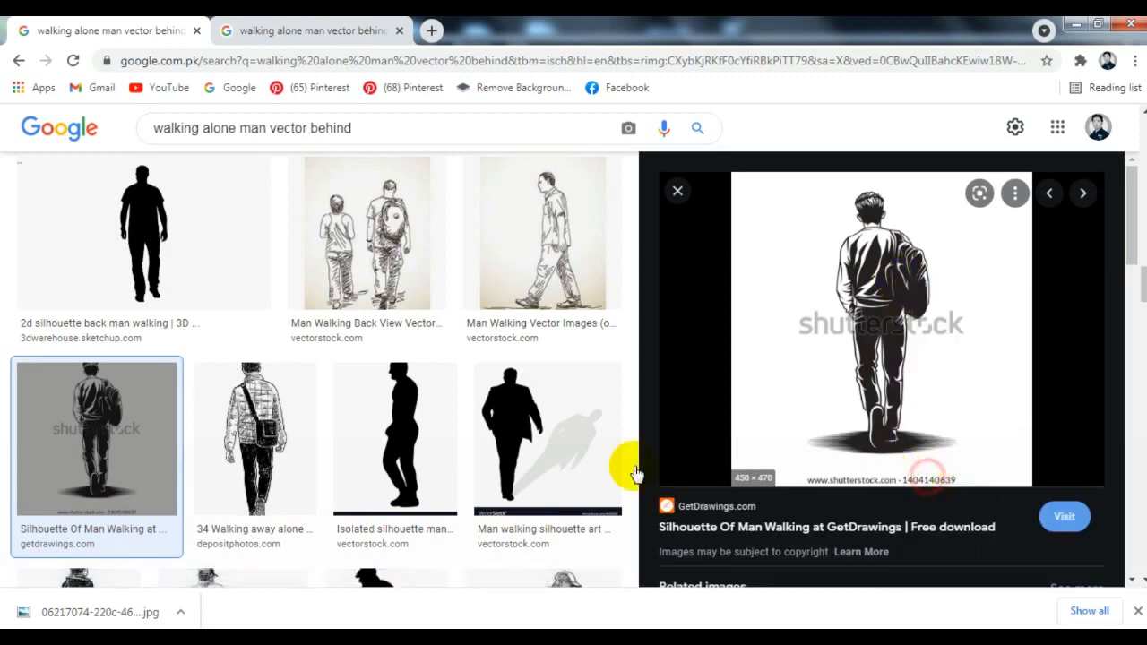
Switch to CorelDRAW and paste the copied image of the walking man onto the page
key(alt+Tab)
right_click(351, 251)
click(381, 359)
key(shift+F2)
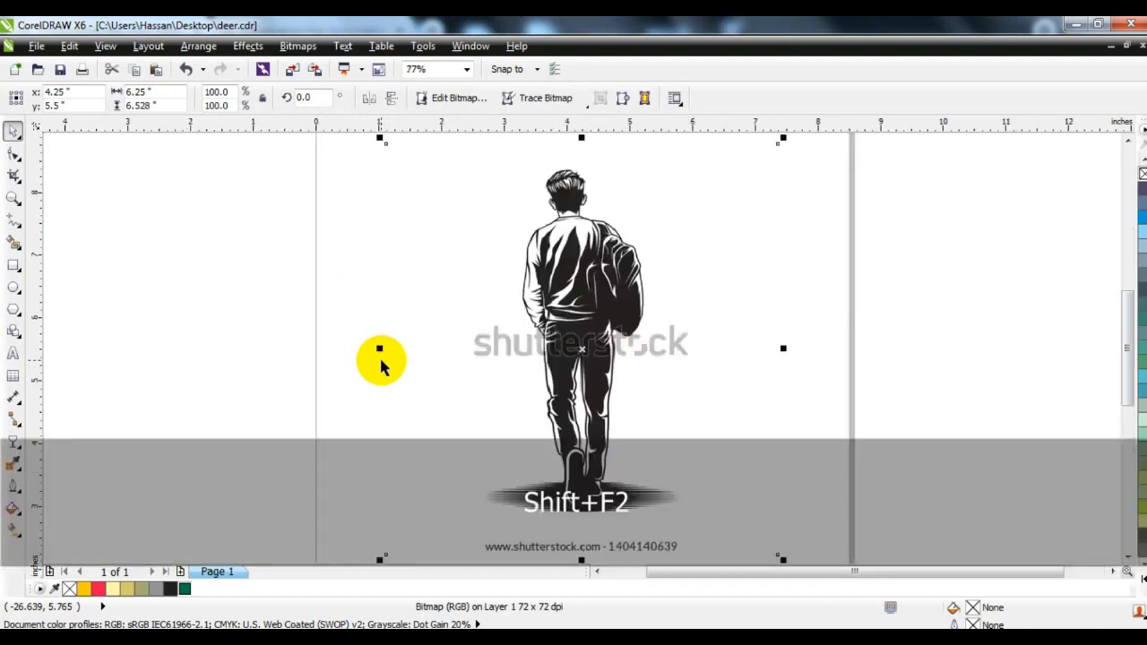
key(Escape)
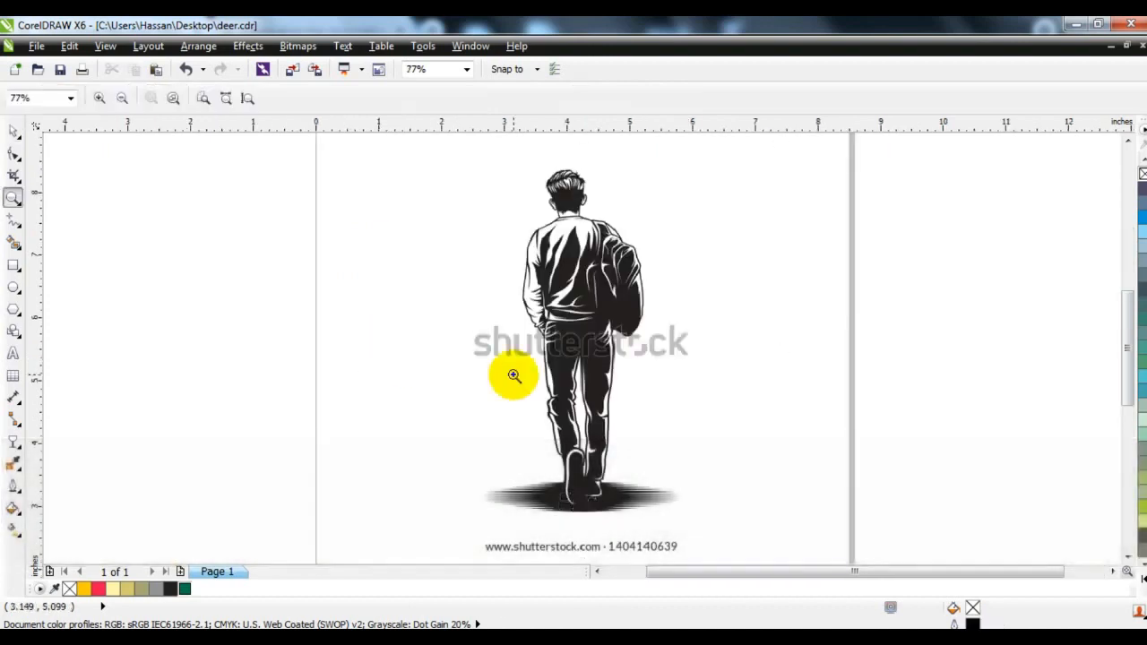
Select the pasted bitmap and start converting it to 1-bit black and white with the Line Art conversion method
drag(431, 192, 746, 380)
click(13, 135)
click(525, 243)
click(298, 46)
mouse_move(402, 238)
click(511, 228)
click(596, 369)
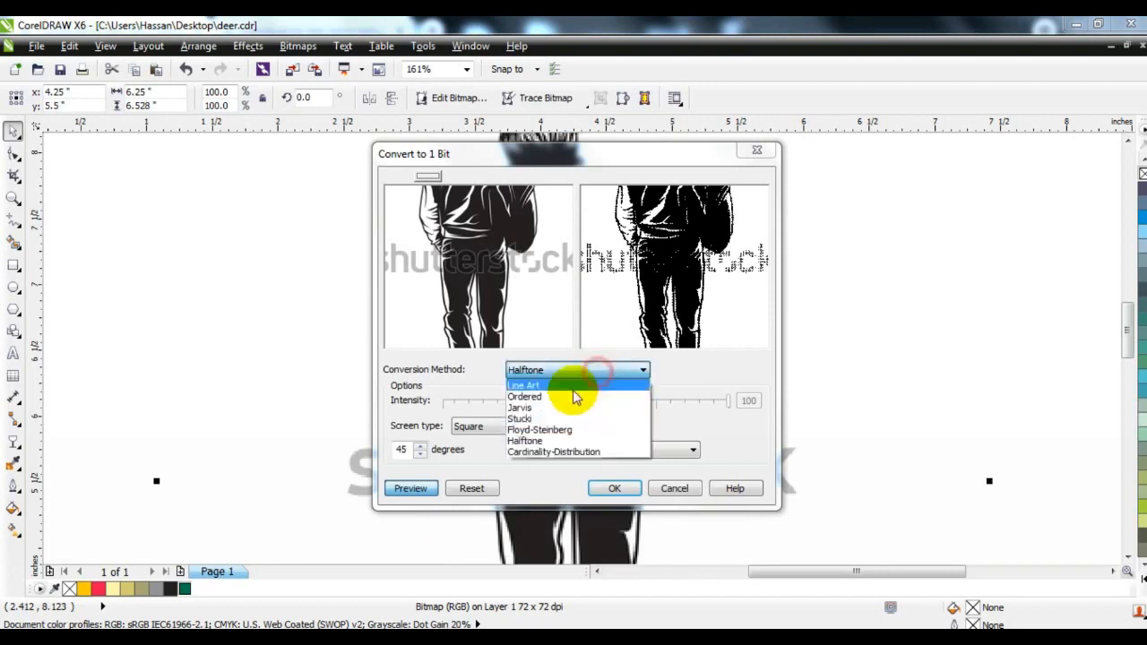
click(570, 387)
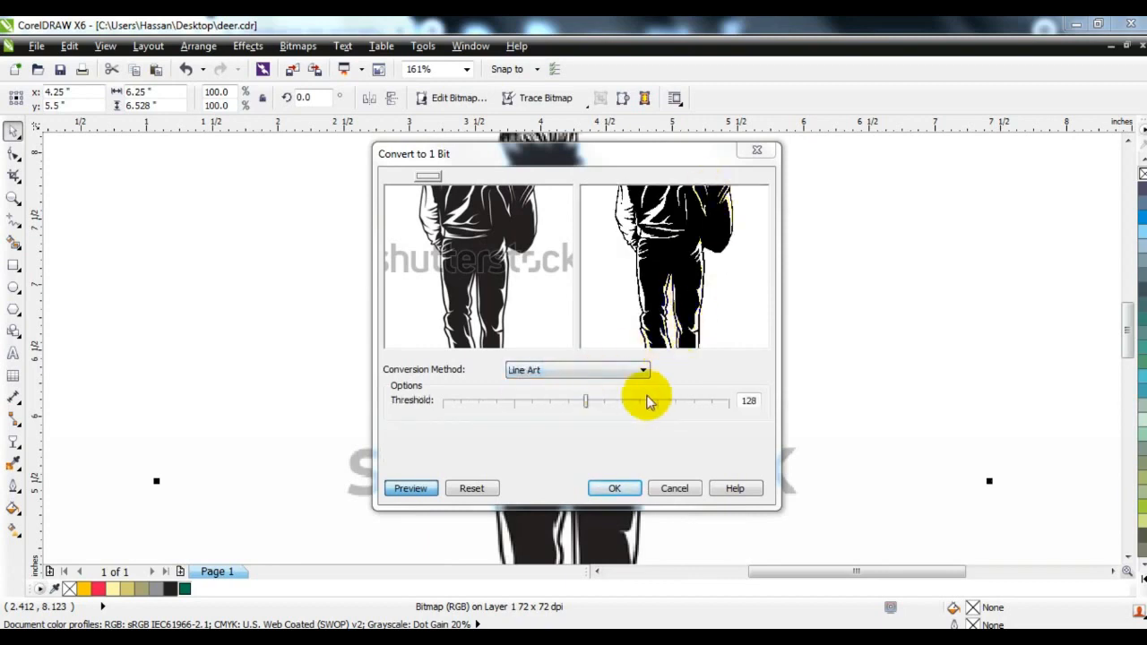
Set the Line Art threshold to 166, compare the figure before and after, and apply the 1-bit conversion
drag(472, 243, 490, 262)
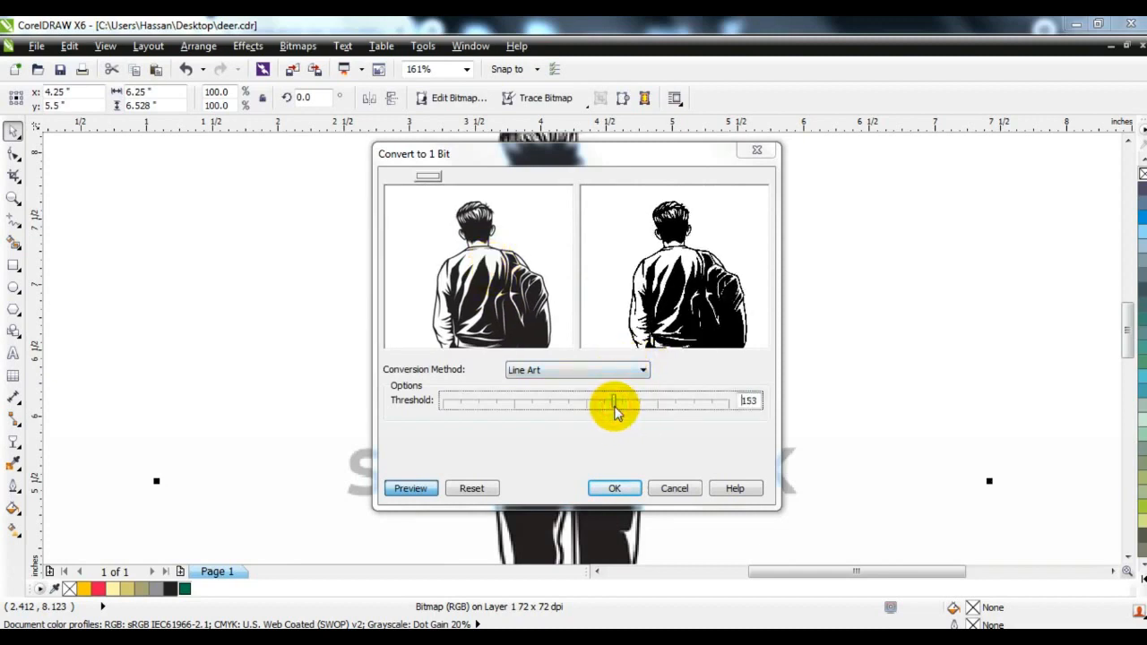
click(412, 488)
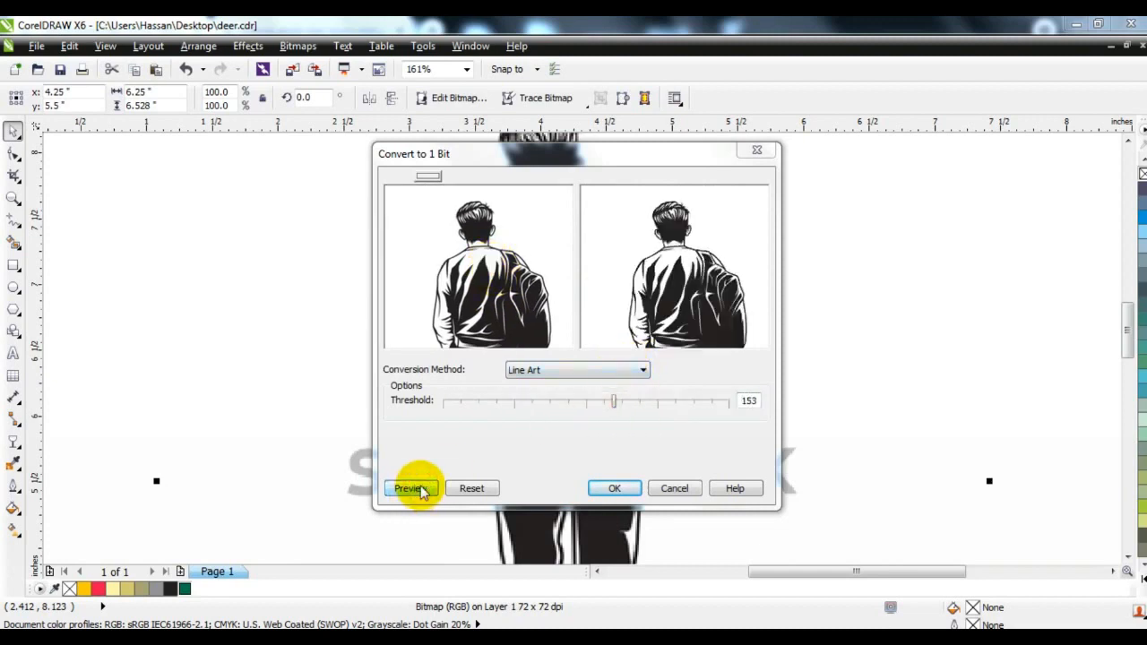
click(400, 492)
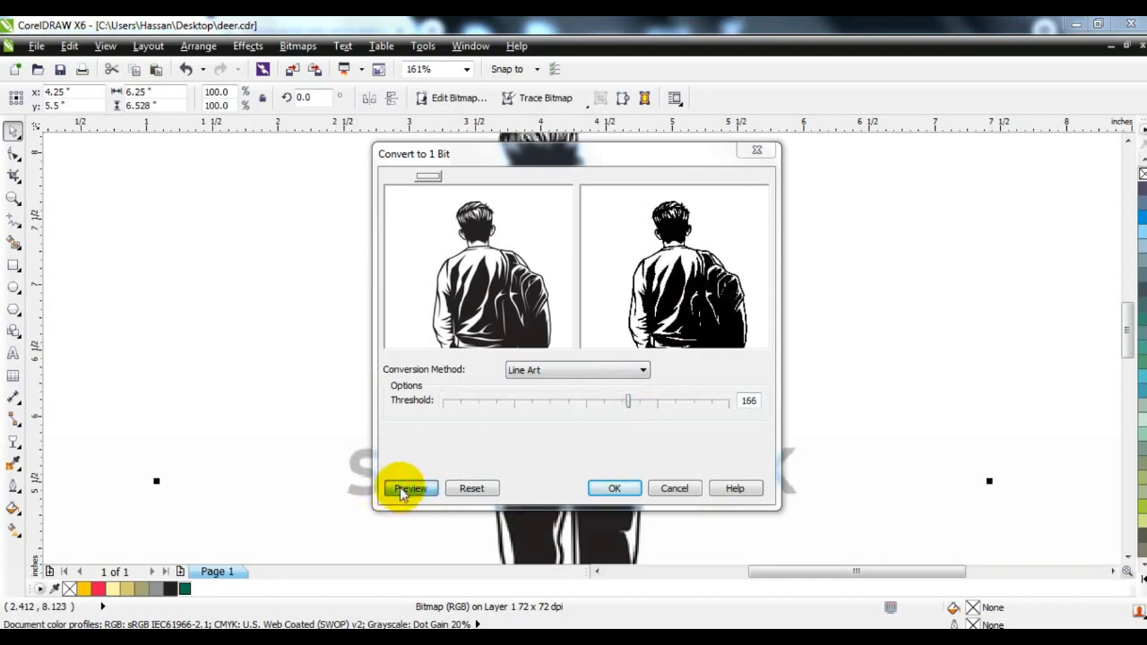
click(401, 492)
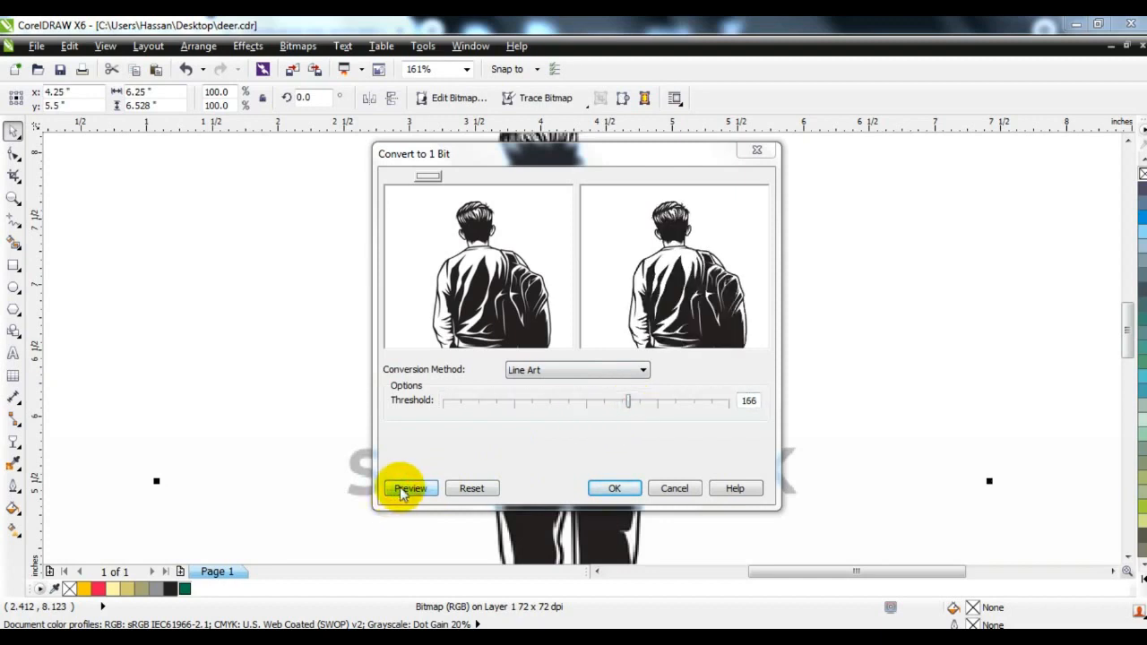
click(618, 489)
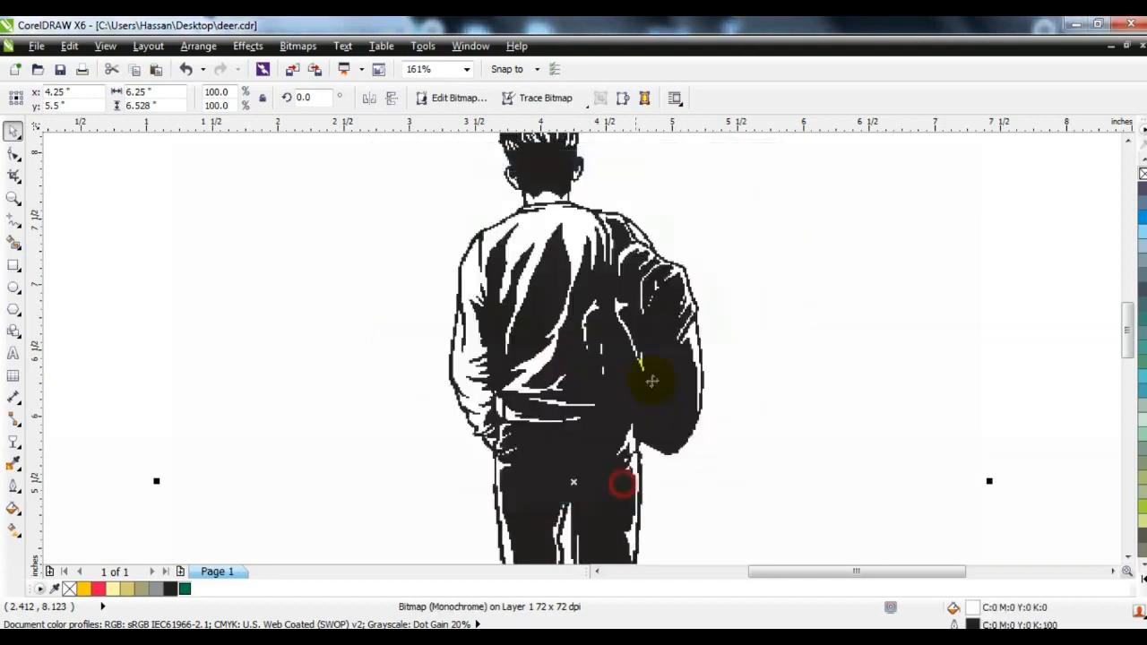
Outline-trace the monochrome bitmap as a low quality image with the detail level at maximum
right_click(558, 307)
mouse_move(693, 86)
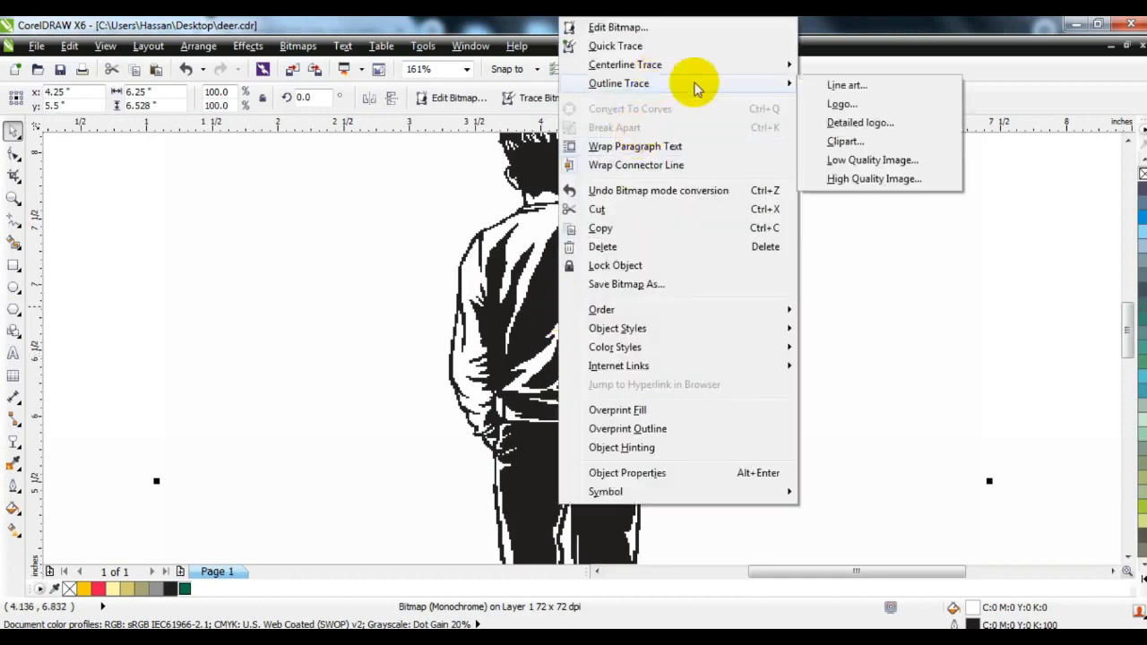
click(848, 158)
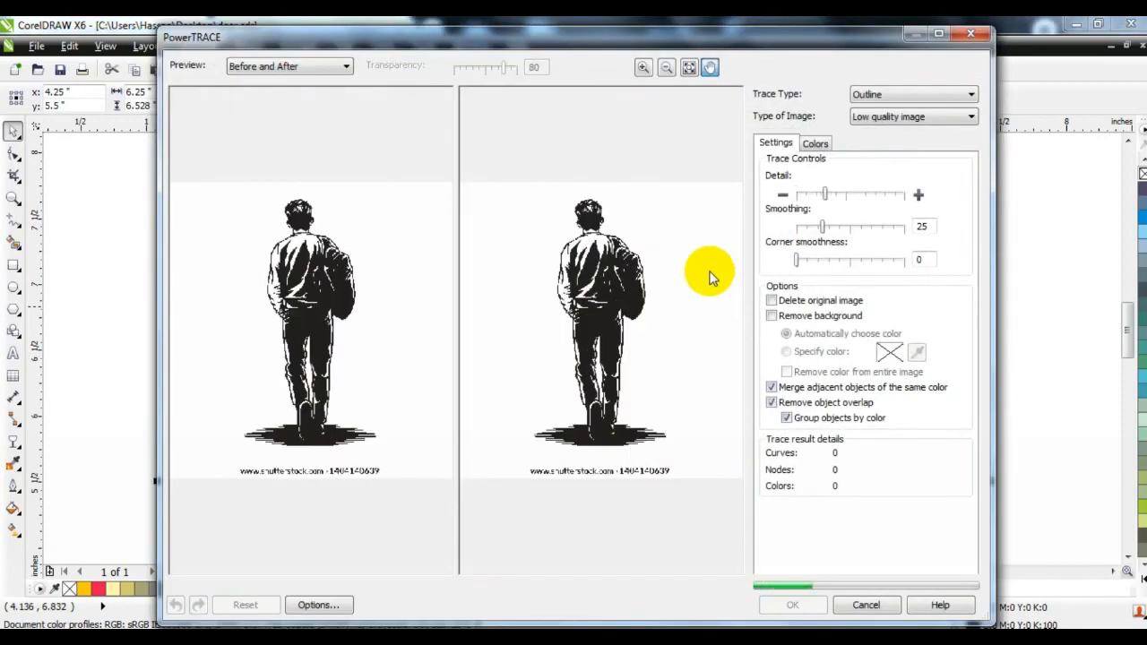
click(851, 197)
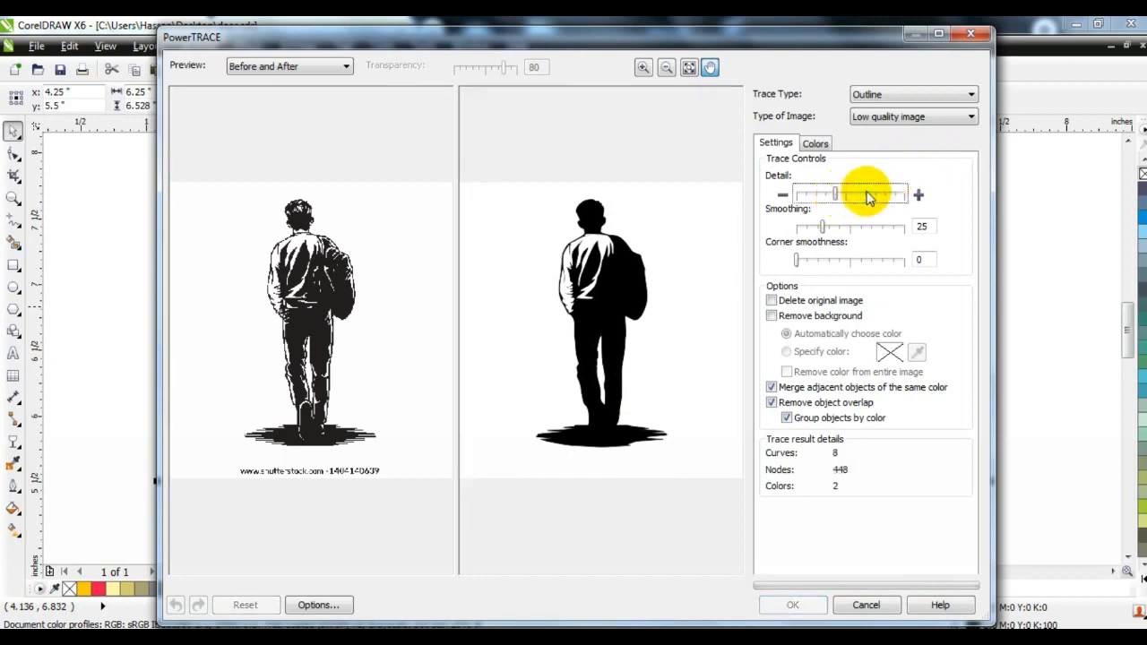
click(867, 197)
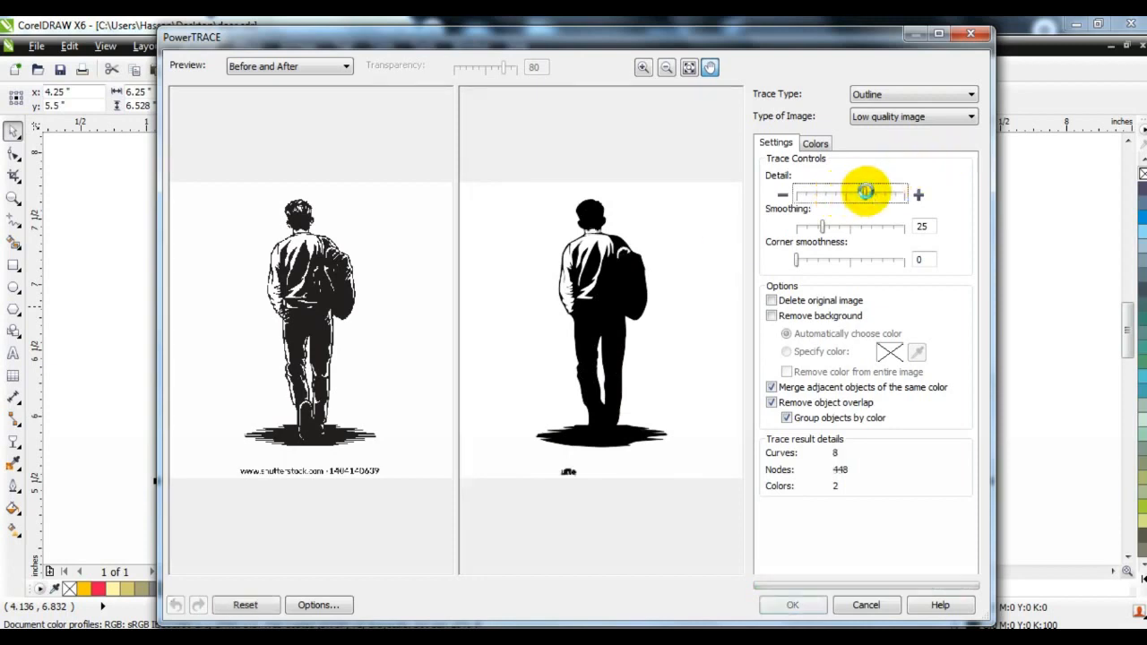
drag(867, 196, 880, 196)
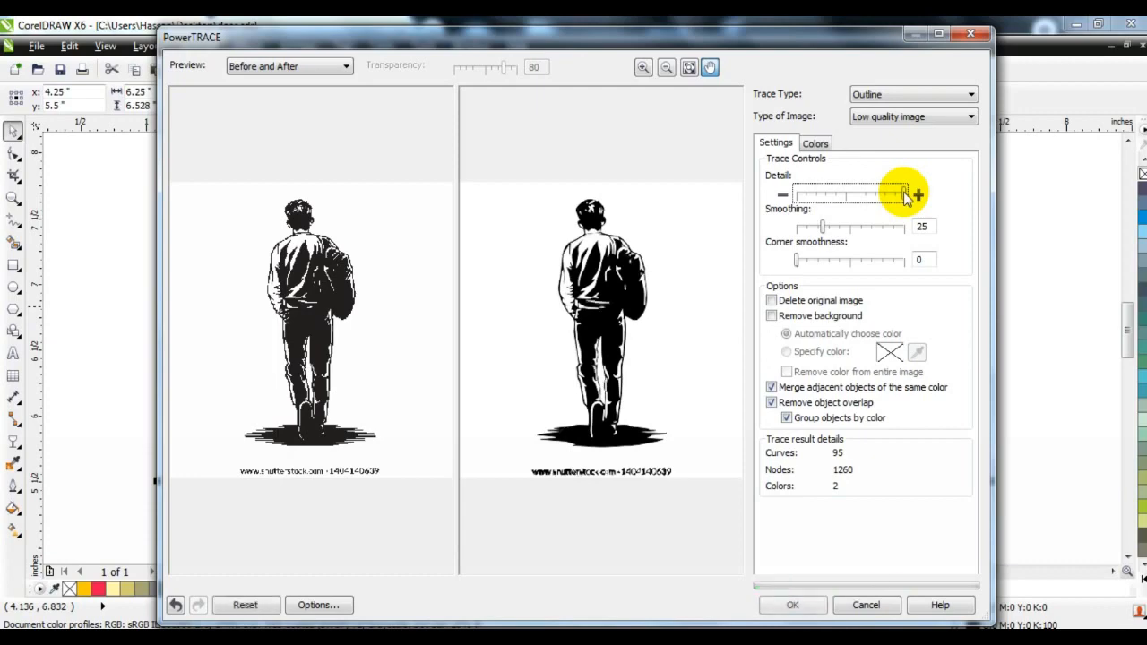
click(792, 606)
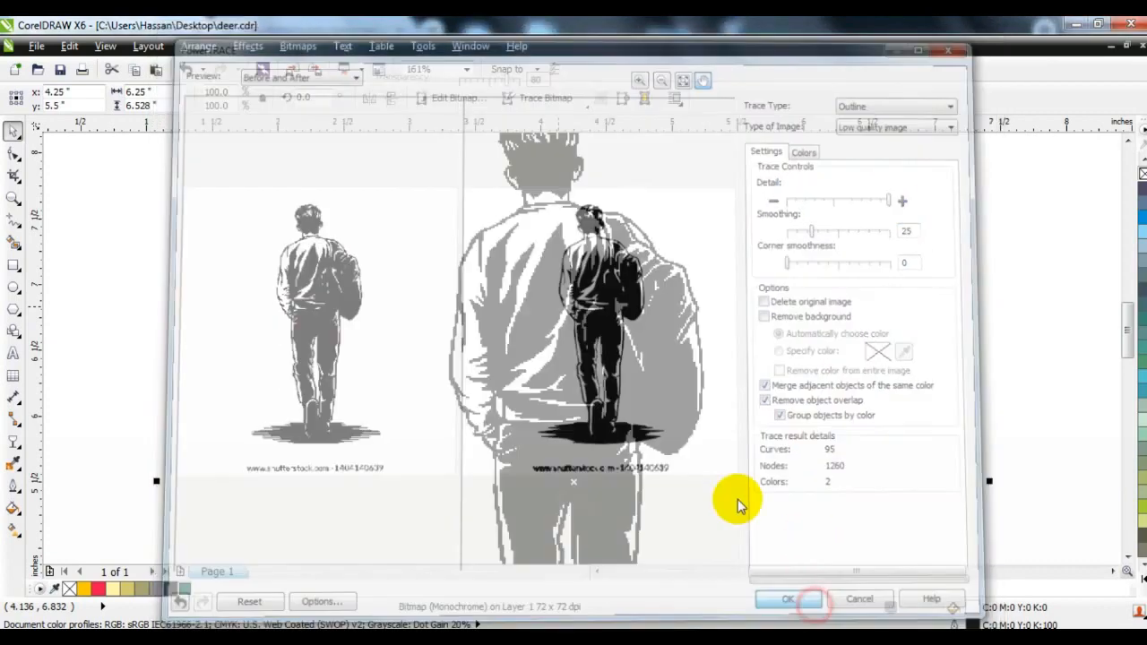
Move the traced artwork off the original bitmap and delete the bitmap
key(F3)
mouse_move(322, 304)
mouse_down()
mouse_move(237, 297)
mouse_move(665, 307)
mouse_up()
click(629, 316)
key(Delete)
Ungroup the traced artwork and delete its white background shape
click(421, 98)
key(Escape)
click(691, 182)
key(Delete)
Ungroup the black traced objects and delete the watermark text below the figure
drag(748, 152, 418, 194)
click(709, 248)
click(654, 521)
drag(662, 289, 667, 262)
click(421, 101)
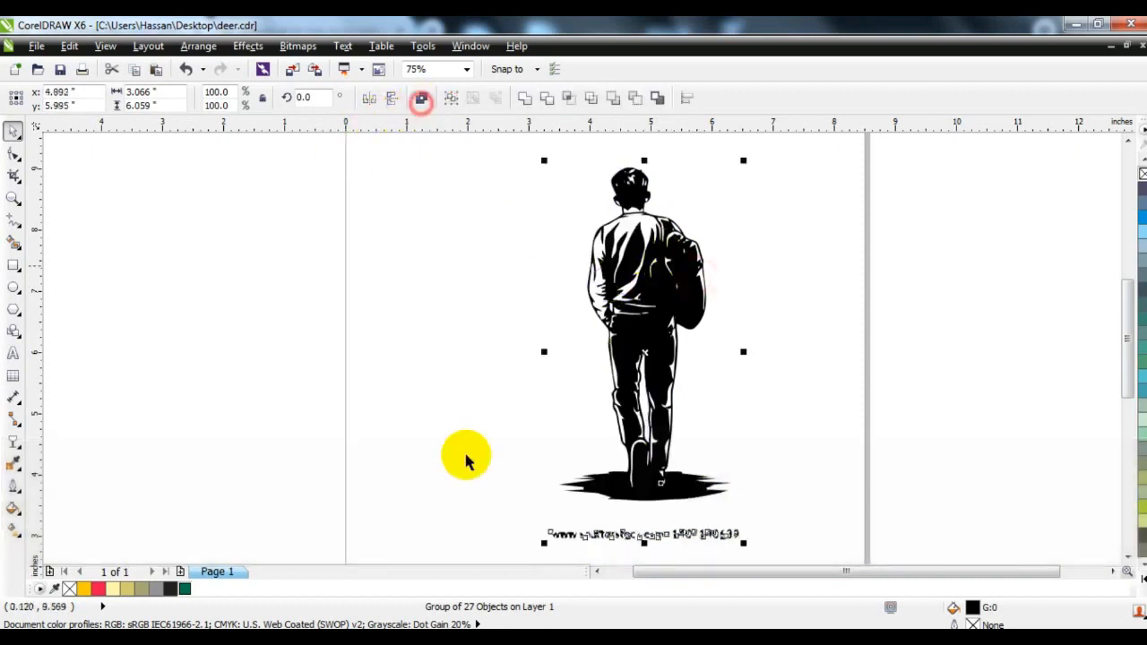
drag(448, 502, 774, 553)
key(Delete)
Undo the last edits to the traced figure and fill the walking man with a dark slate blue colour
click(667, 475)
key(ctrl+z)
key(ctrl+z)
key(ctrl+z)
key(ctrl+z)
click(1141, 329)
click(1143, 261)
click(1142, 219)
click(1143, 205)
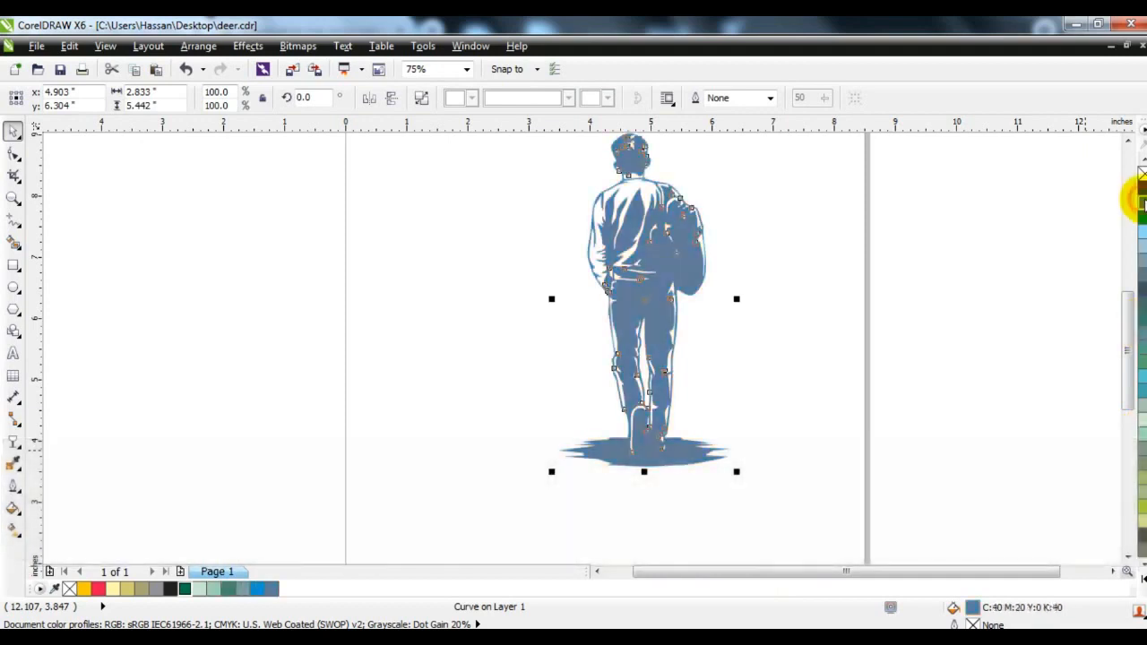
click(1143, 189)
click(985, 299)
Move the walking man figure off the page, just beyond its right edge
key(F4)
drag(614, 295, 1001, 294)
click(748, 311)
Switch to Chrome and search Google Images for "mountain vector"
click(74, 638)
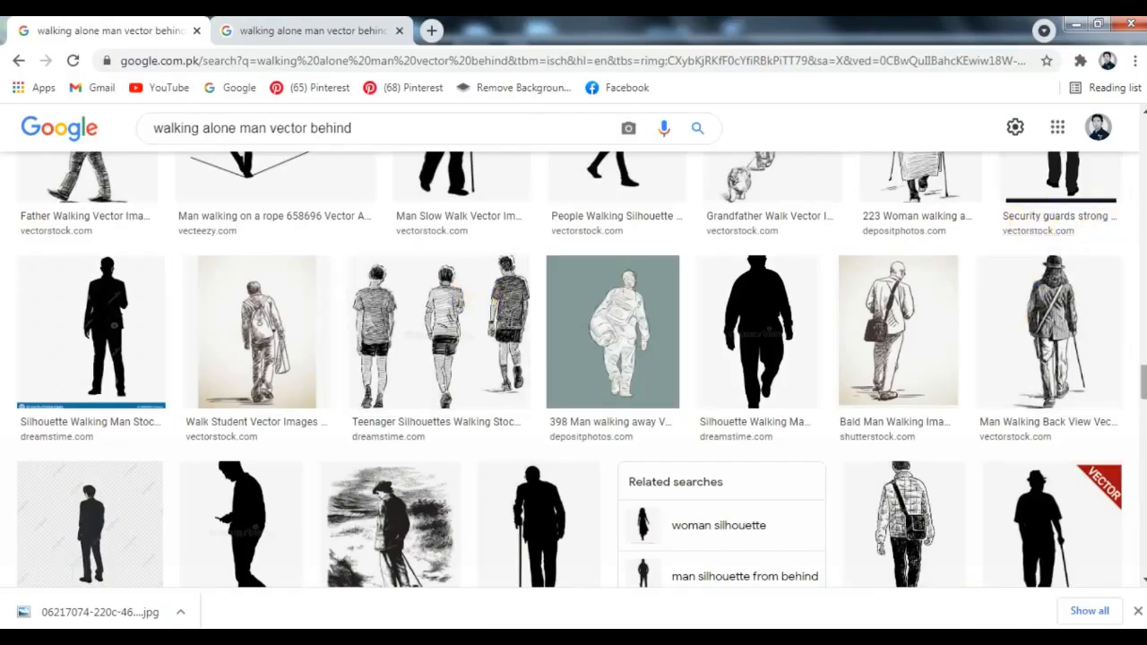
drag(418, 151, 162, 149)
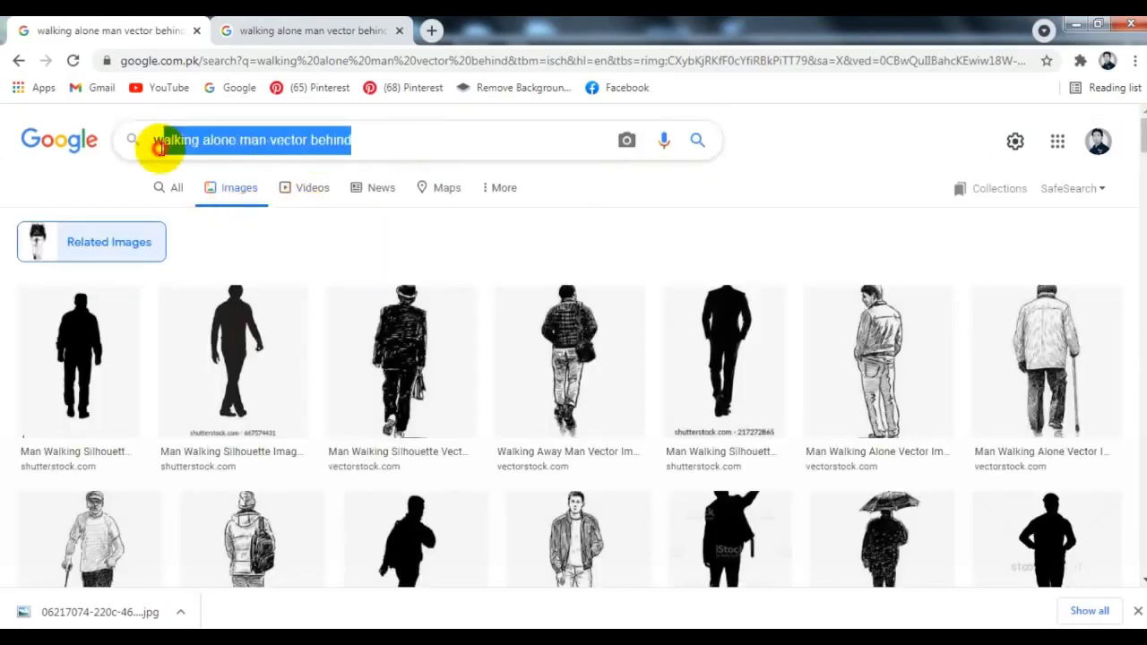
triple_click(164, 141)
text(mountain vec)
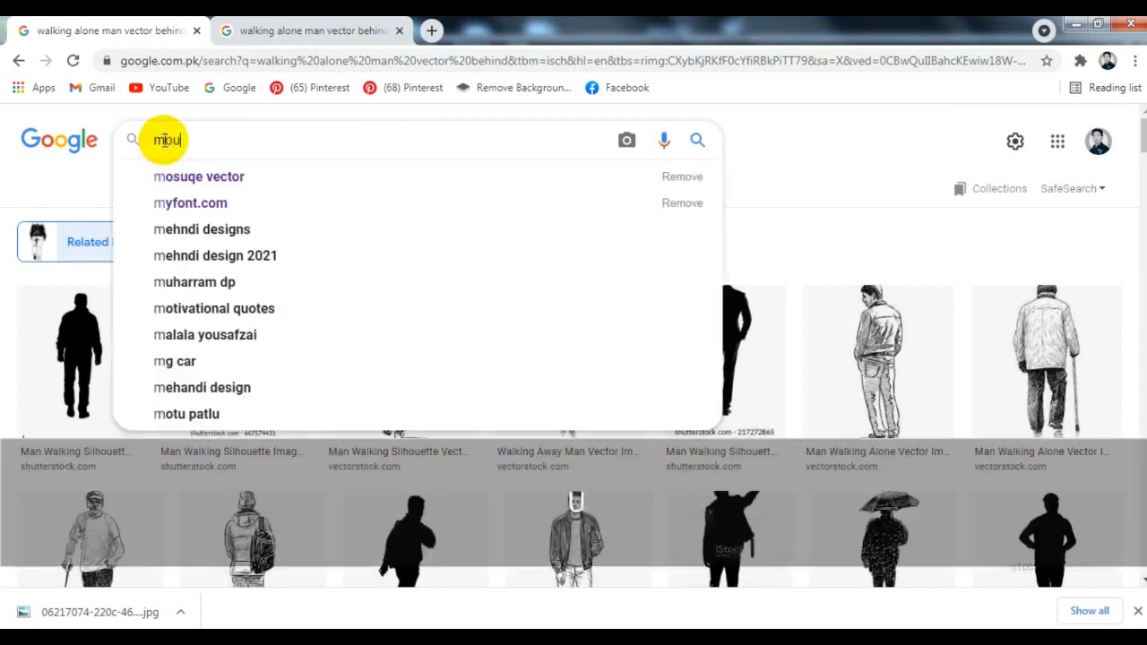
text(tor)
key(Return)
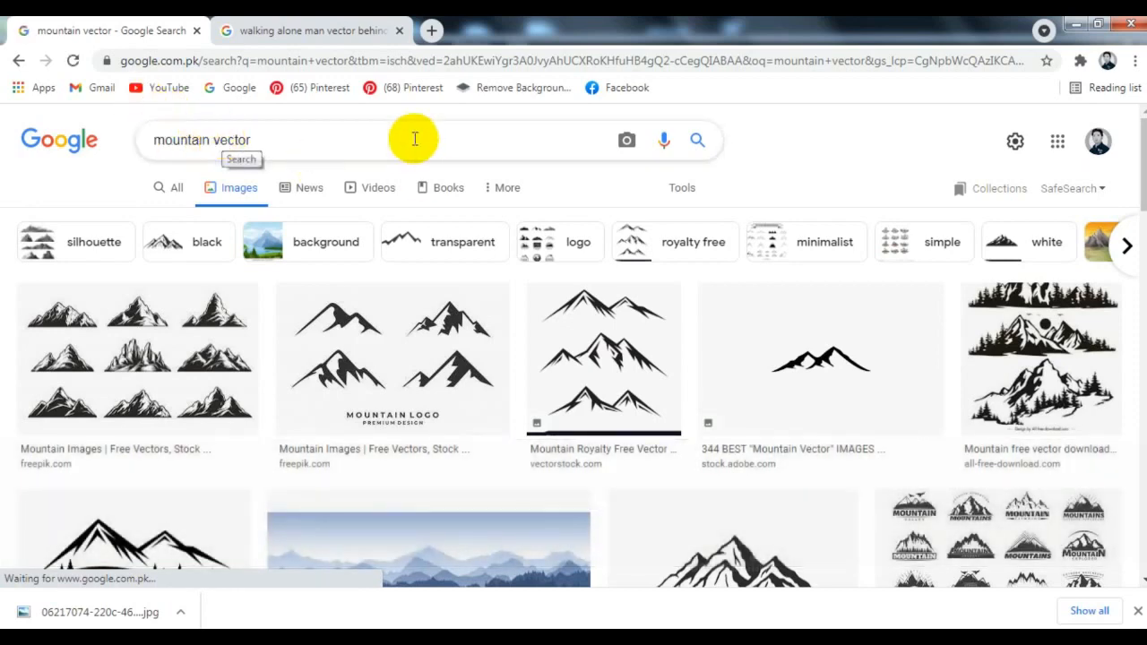
Copy the Shutterstock image of the dark rocky mountain with two peaks and paste it into the CorelDRAW page
scroll(471, 184, down, 2)
scroll(475, 182, down, 2)
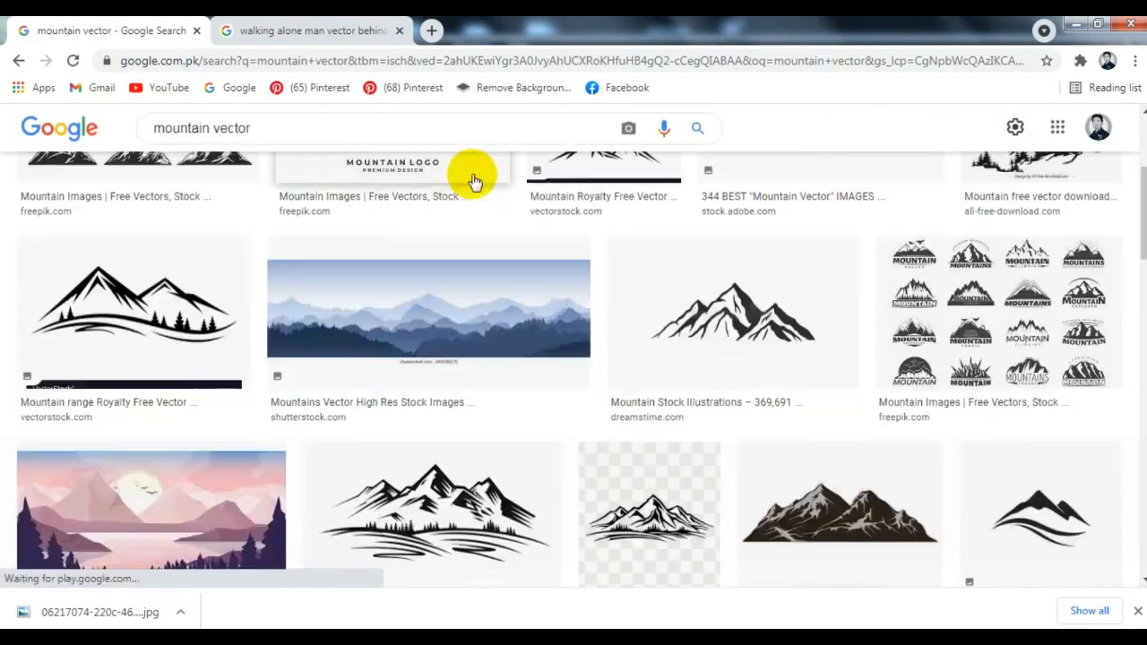
scroll(475, 182, down, 2)
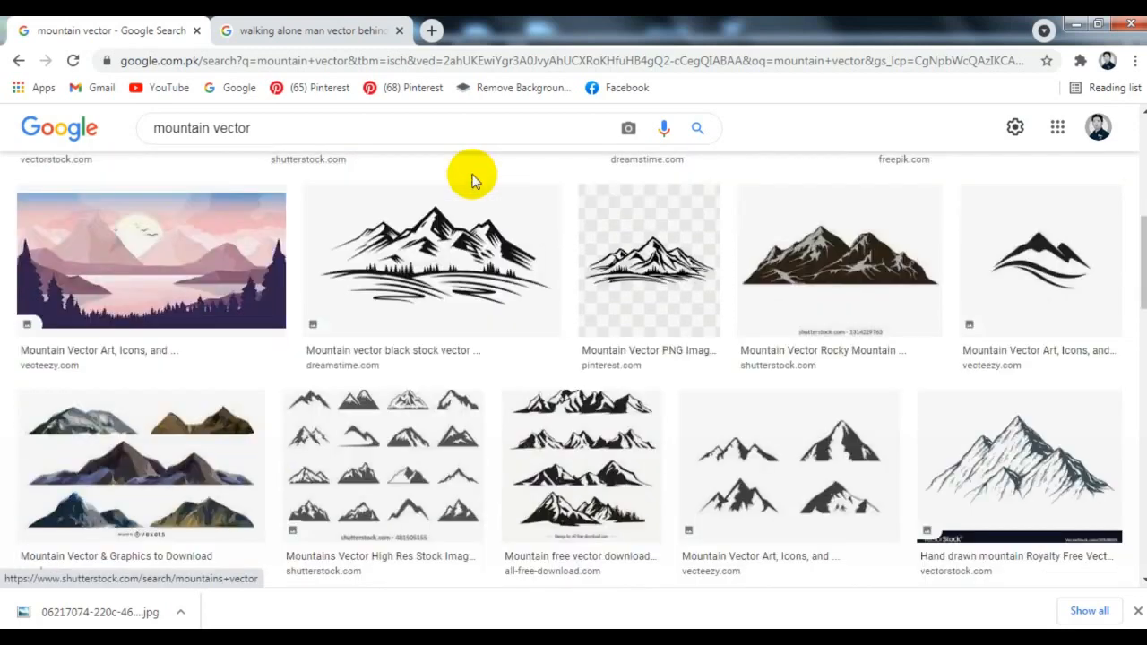
click(816, 269)
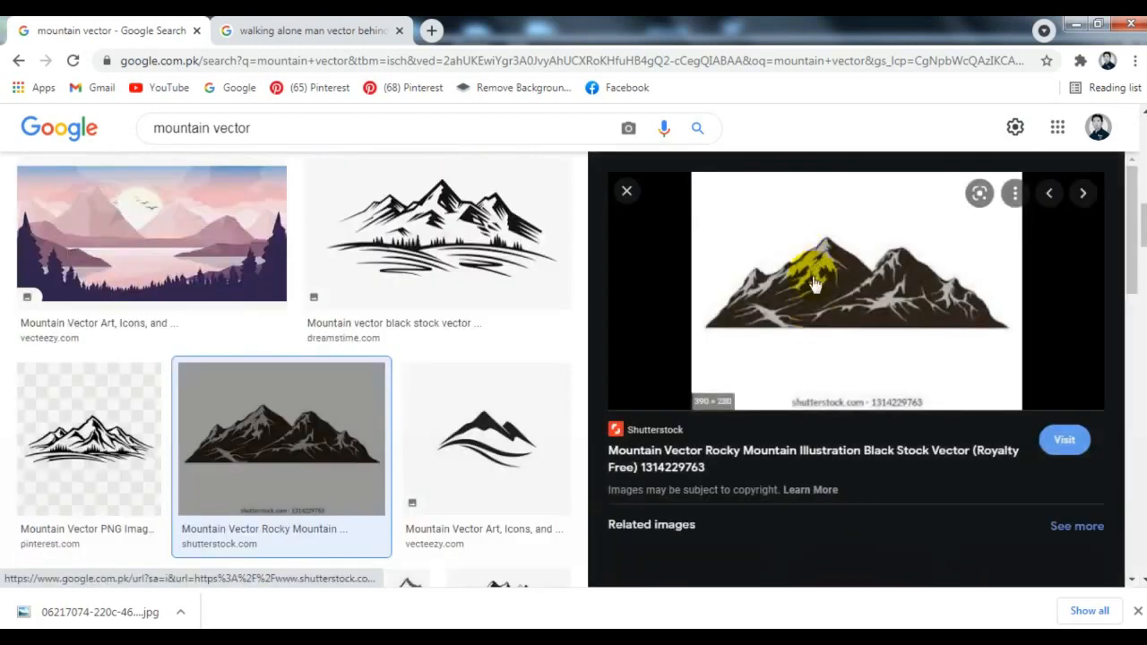
right_click(814, 282)
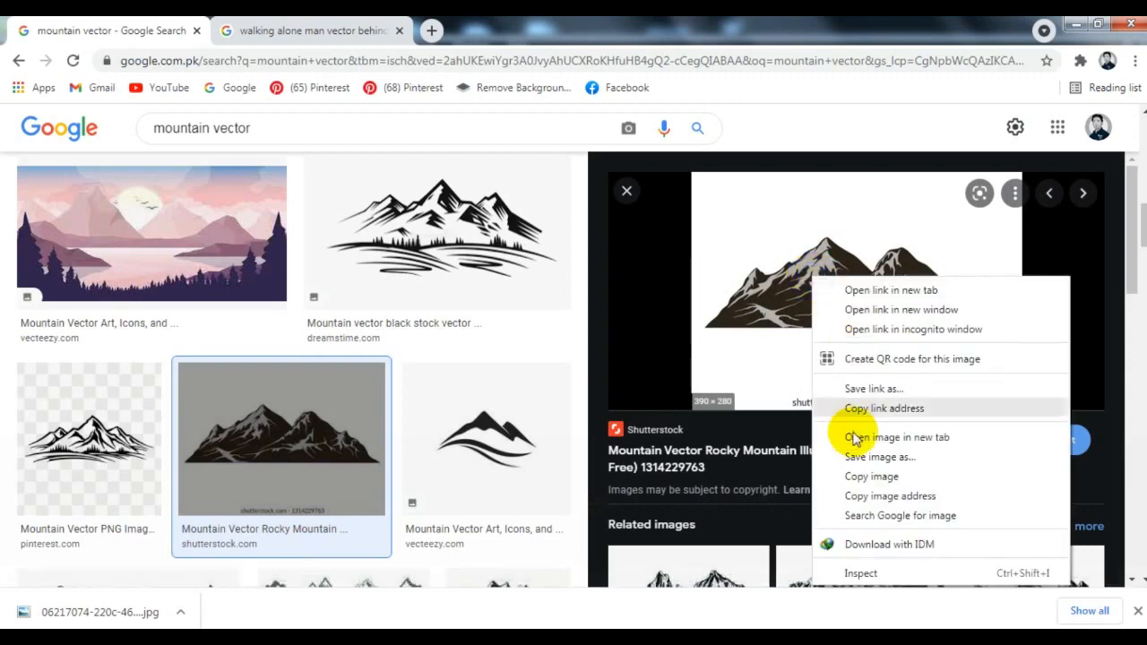
click(853, 472)
key(alt+Tab)
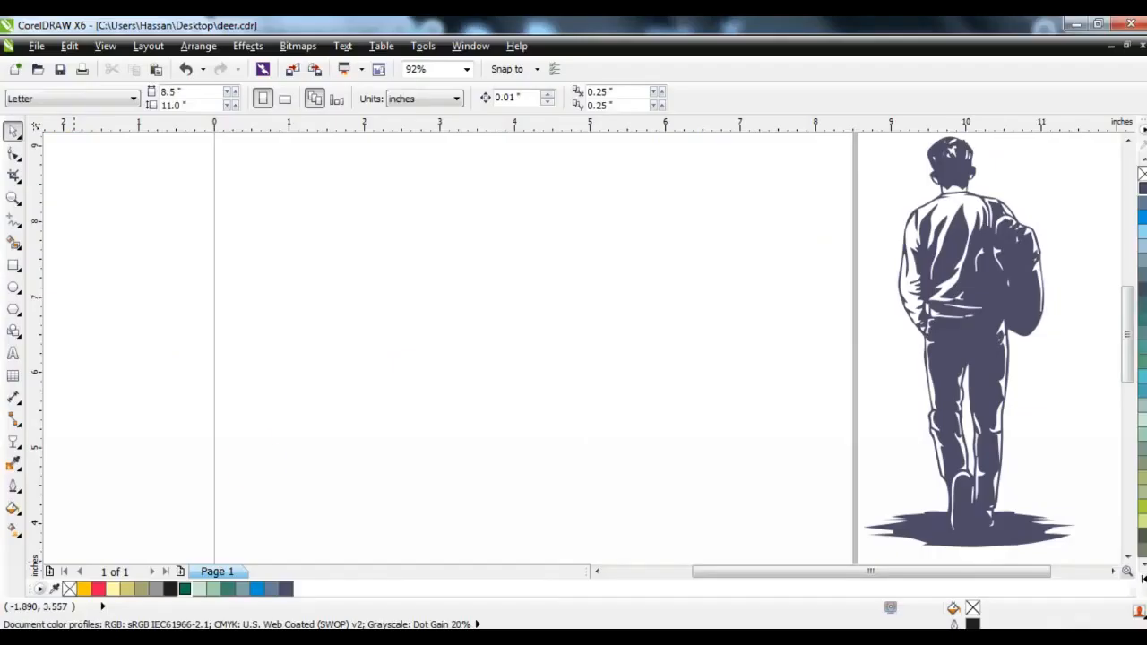
right_click(276, 238)
click(319, 348)
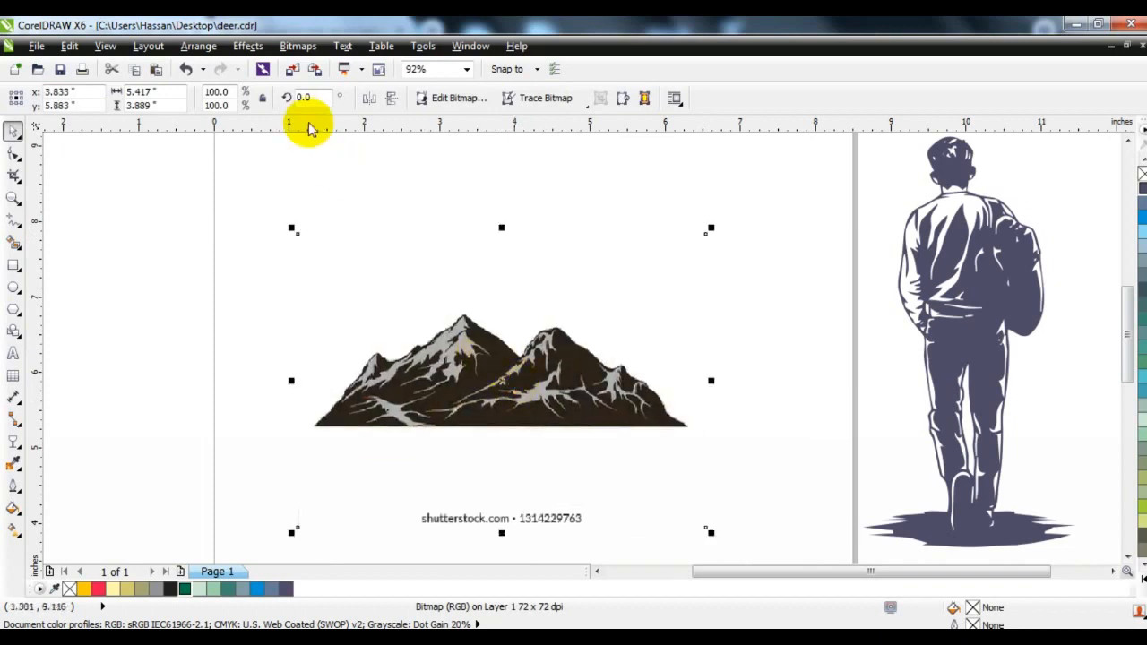
Convert the mountain bitmap to black and white (1-bit) with the Line Art conversion method
click(297, 45)
mouse_move(313, 227)
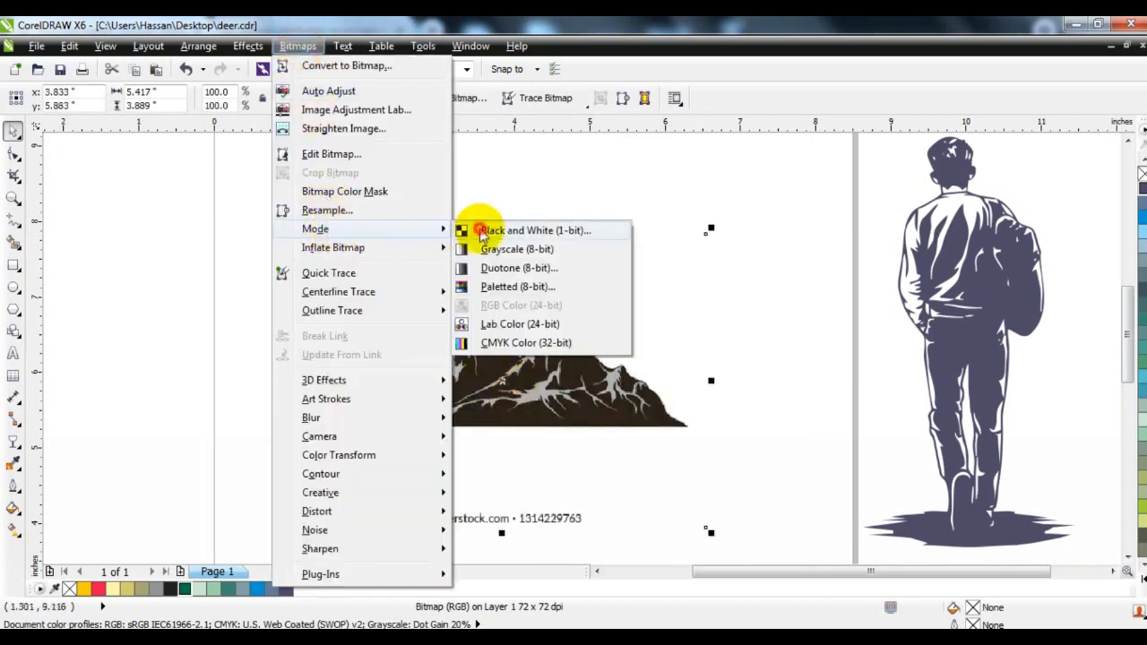
click(502, 231)
click(589, 368)
click(589, 383)
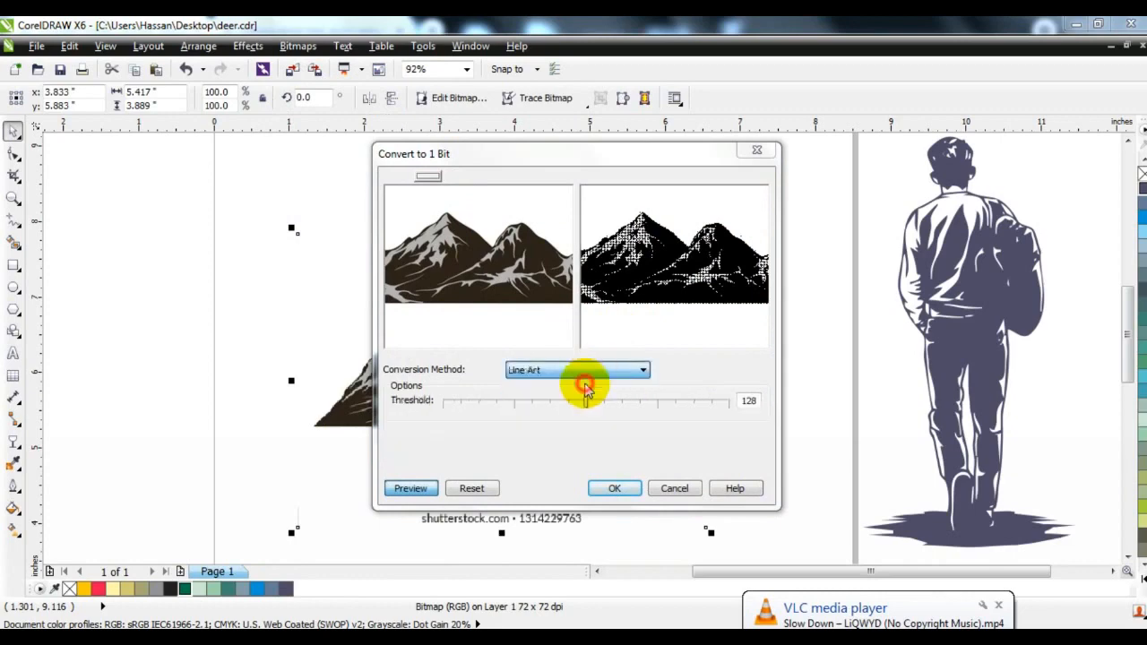
click(1002, 607)
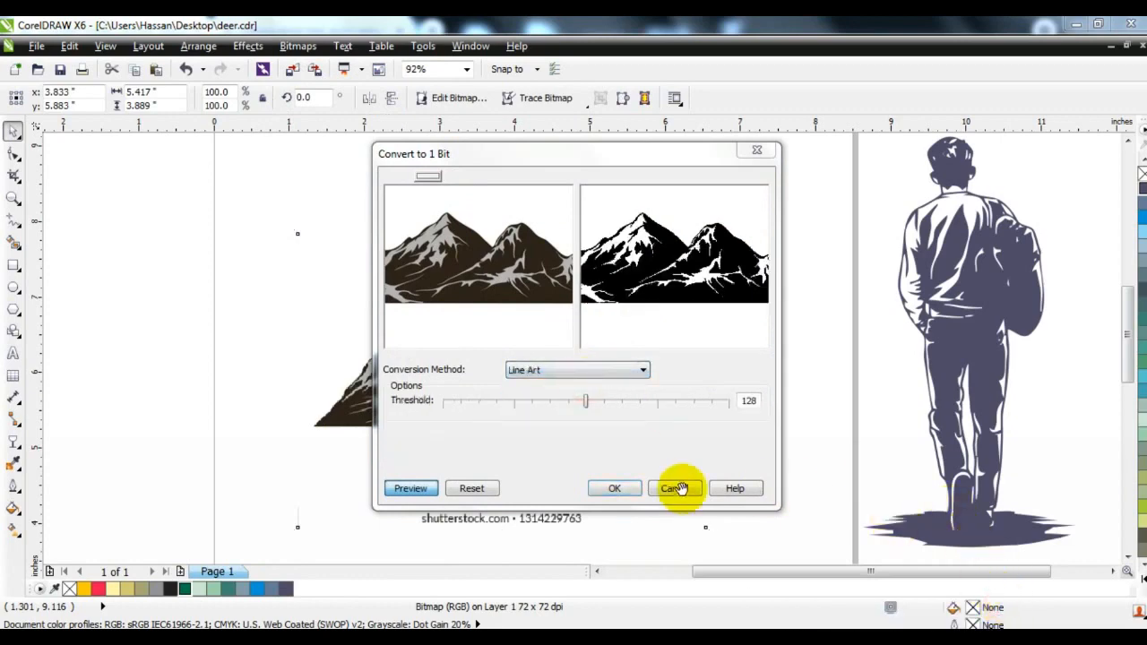
click(615, 489)
Outline-trace the monochrome mountain bitmap as a low quality image and ungroup the traced result
right_click(527, 362)
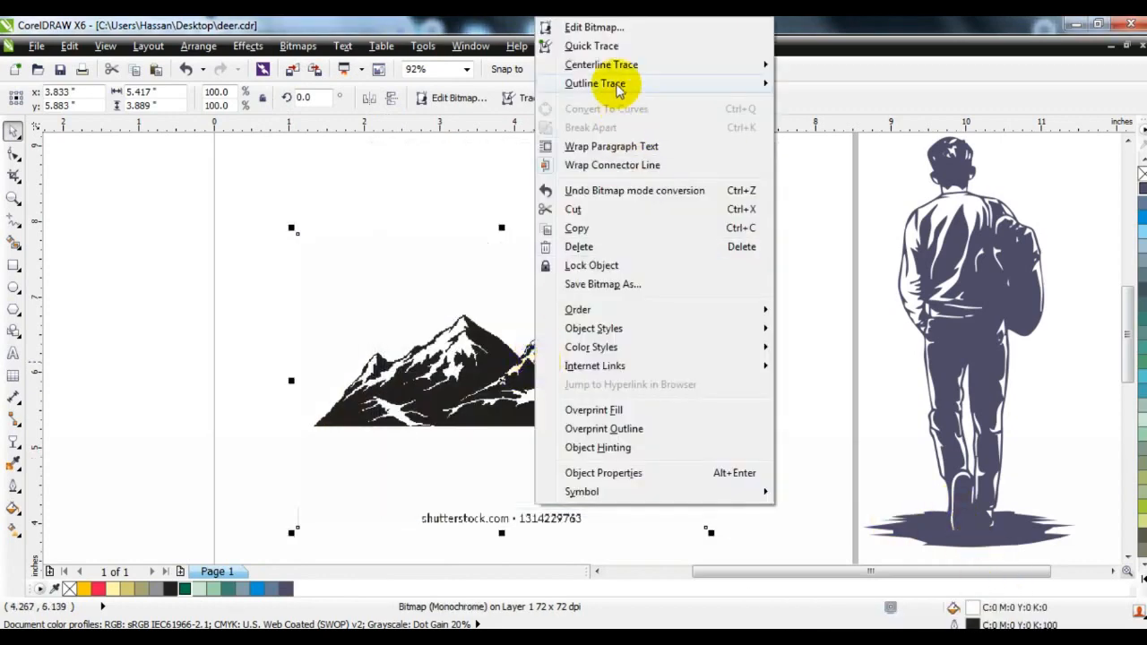
mouse_move(618, 90)
click(829, 161)
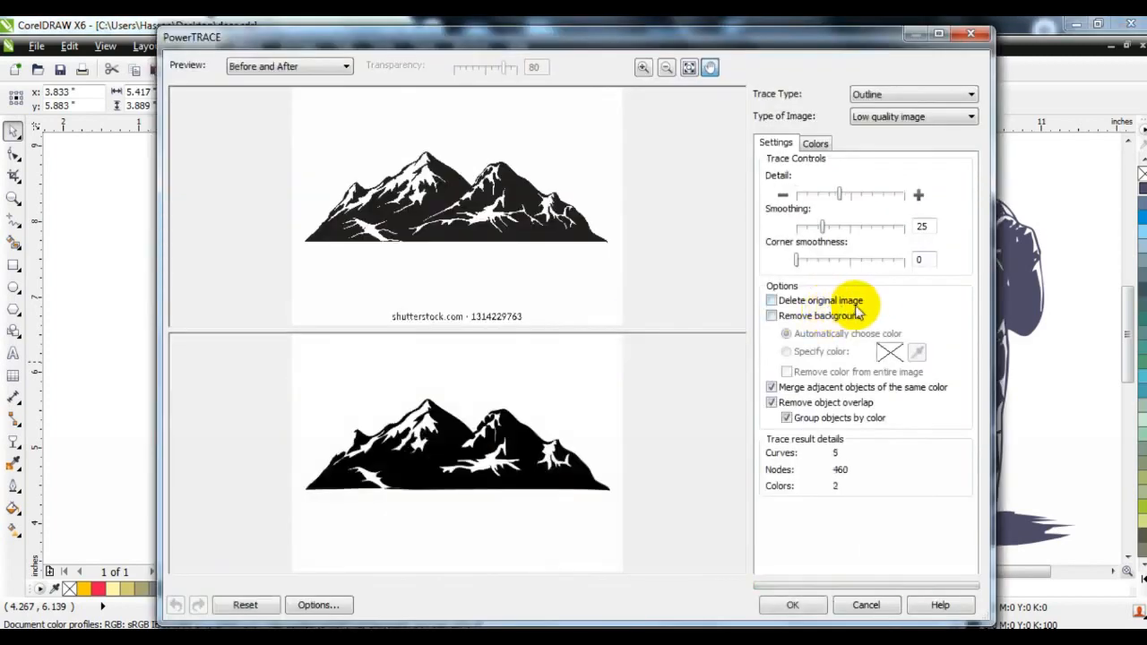
click(809, 605)
click(417, 102)
Move the traced mountain off the original, fill it with teal C:40 M:0 Y:20 K:60, and delete the leftover background and bitmap
click(855, 335)
mouse_move(582, 410)
mouse_down()
mouse_move(576, 397)
mouse_move(660, 289)
mouse_up()
click(1137, 301)
click(596, 363)
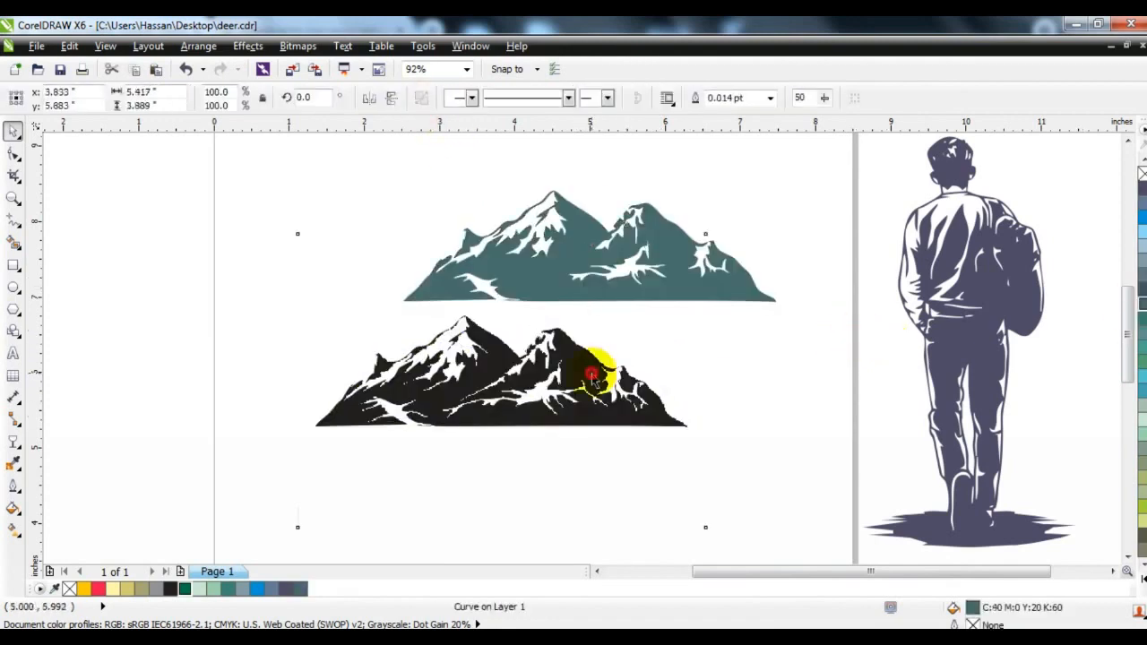
key(Delete)
Move the teal mountain off the page to a spot above and to the right of the walking man
key(F3)
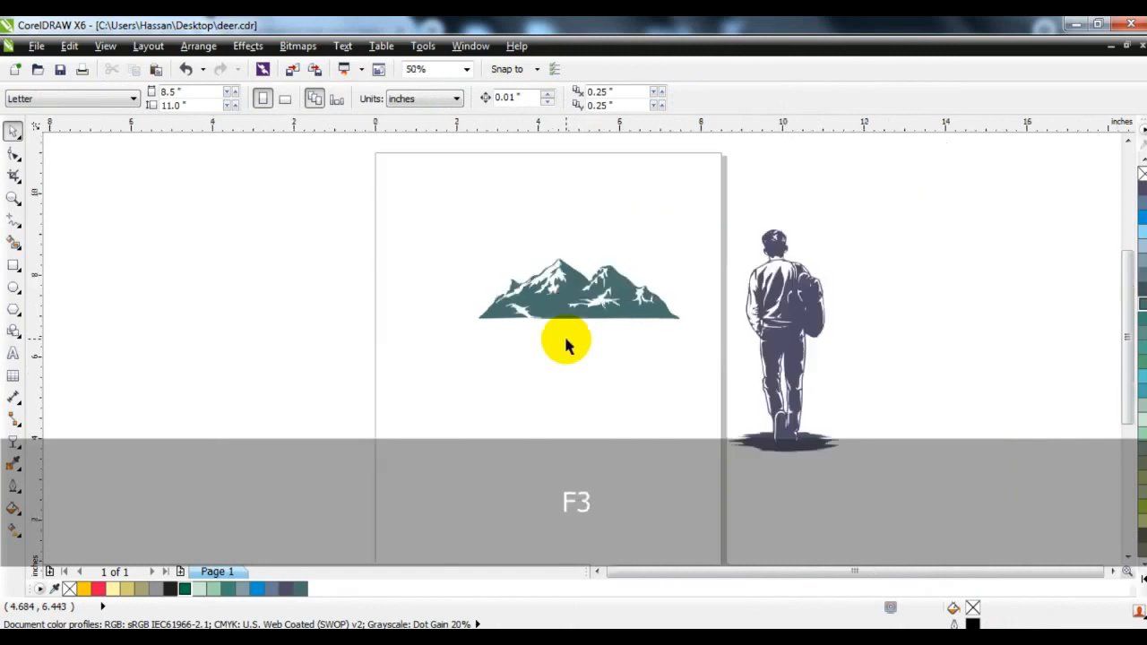
drag(545, 310, 901, 205)
click(491, 269)
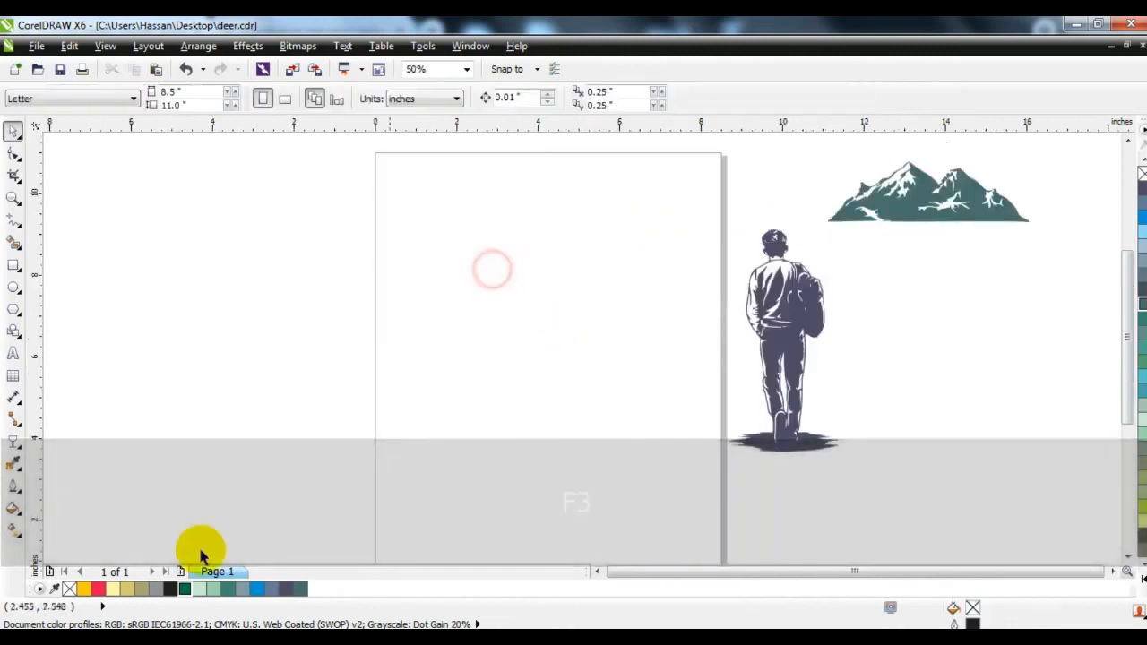
Switch to Chrome and search Google Images for "bird flying vector"
click(210, 638)
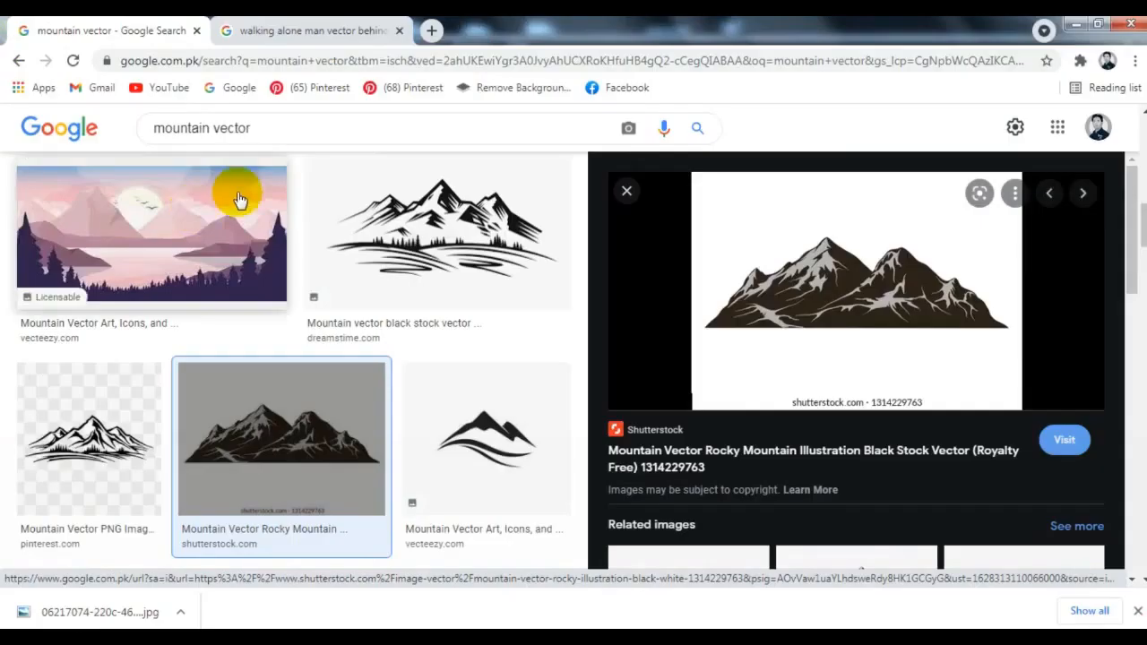
double_click(207, 127)
text(bird flying)
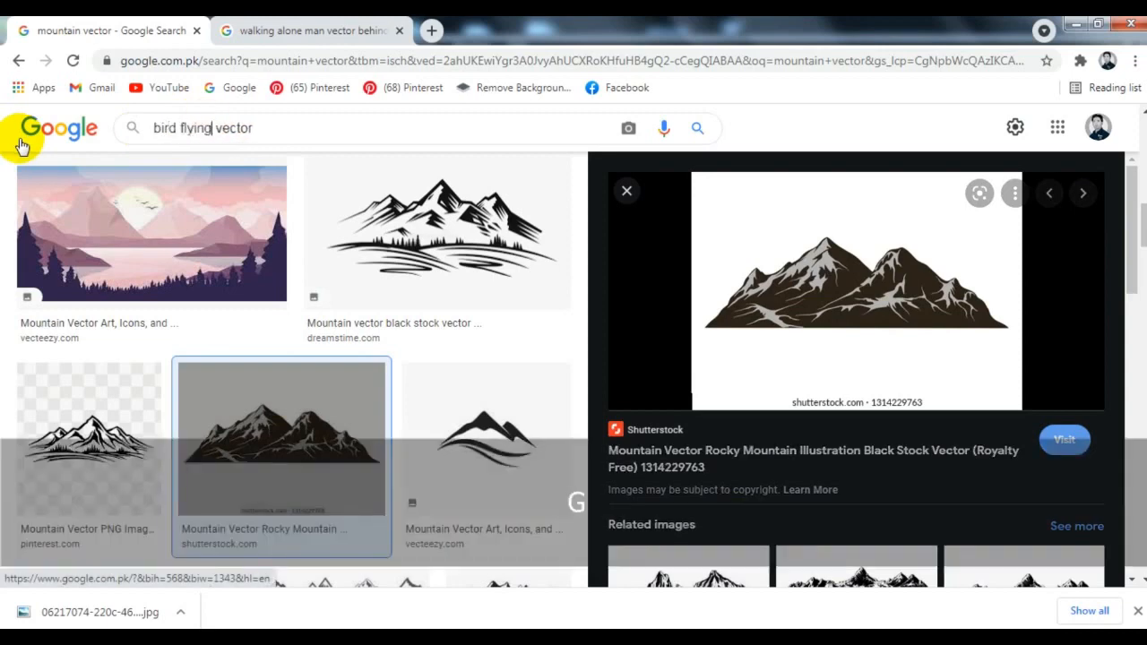
key(Return)
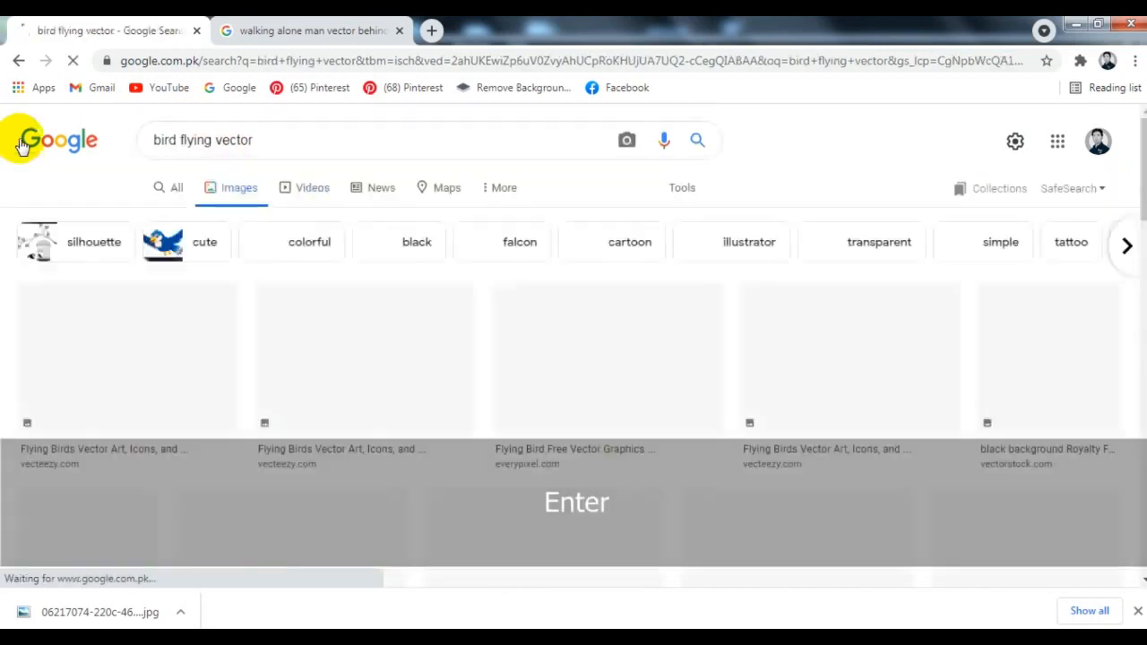
Copy the Dreamstime image of a flock of flying bird silhouettes and paste it into the CorelDRAW page
scroll(22, 146, down, 3)
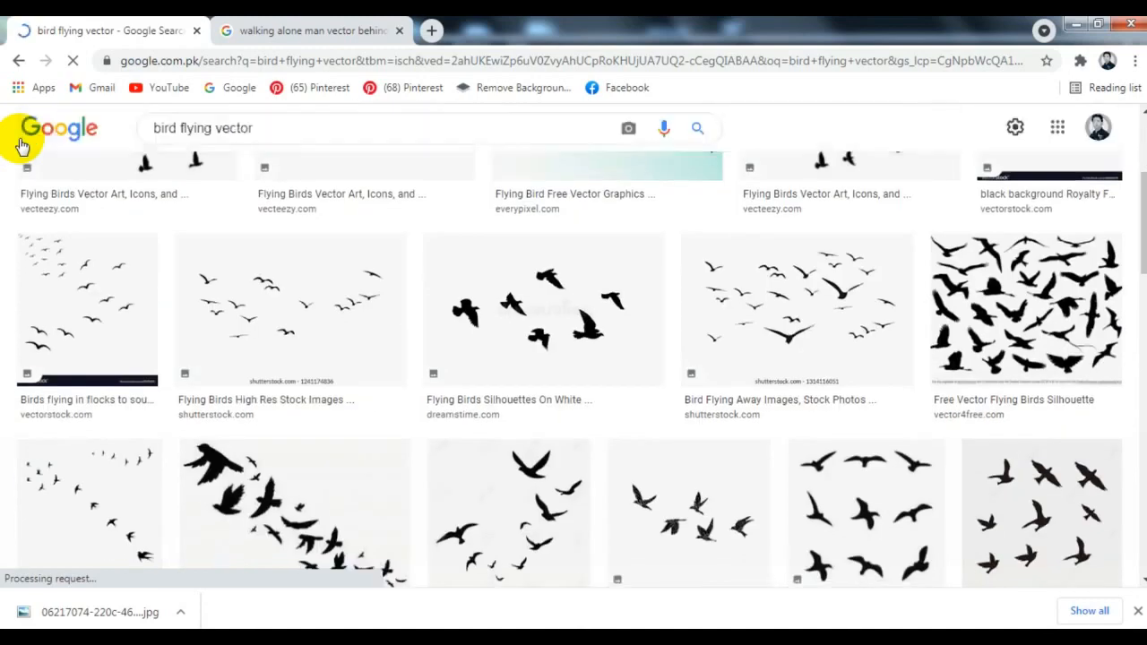
scroll(22, 146, down, 3)
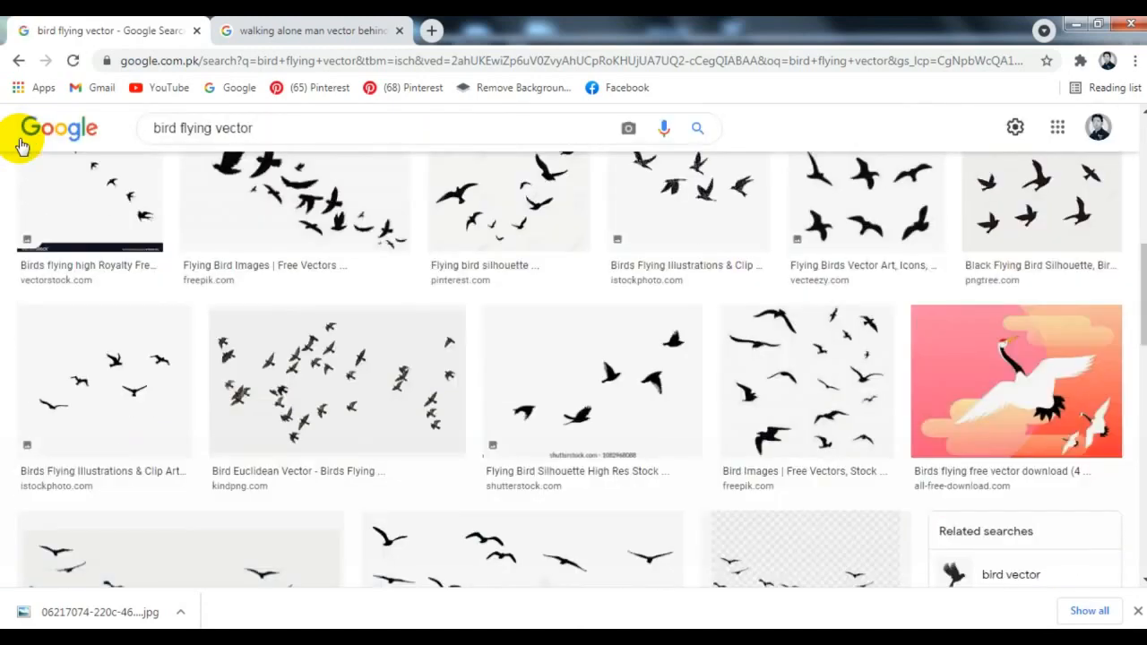
scroll(23, 146, down, 4)
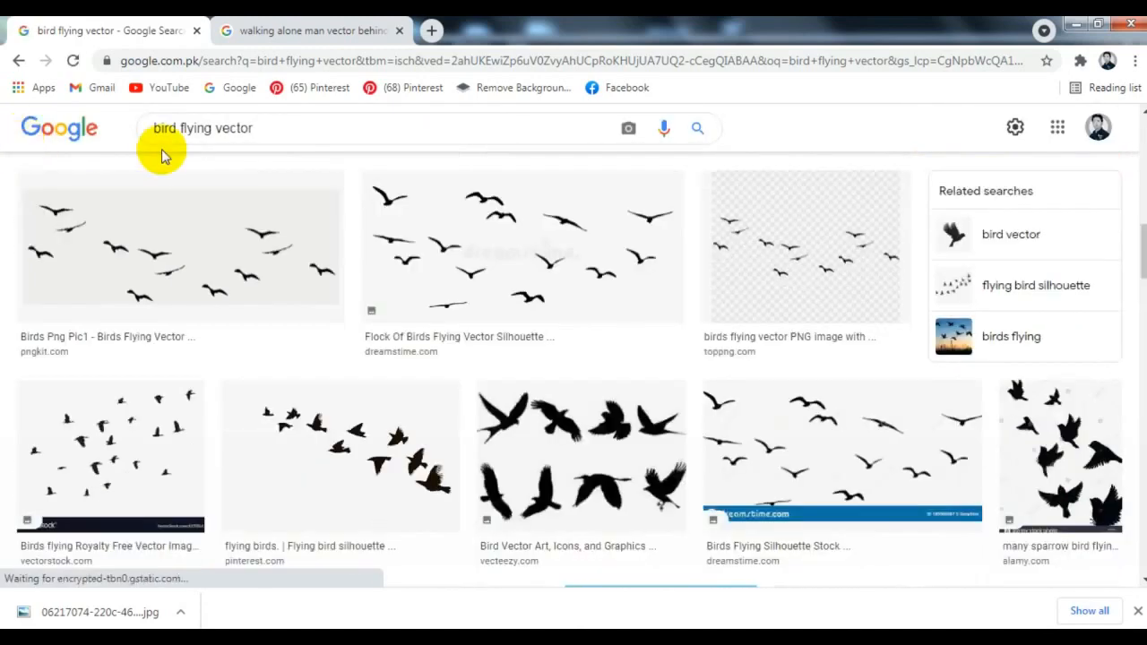
click(403, 213)
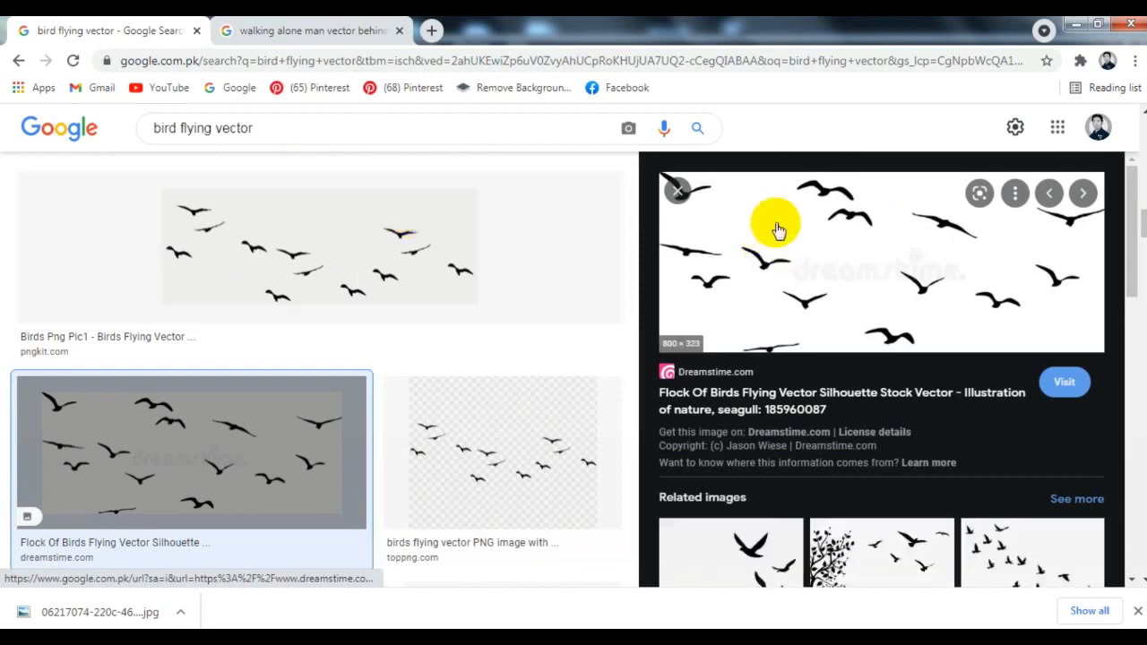
right_click(778, 226)
click(817, 427)
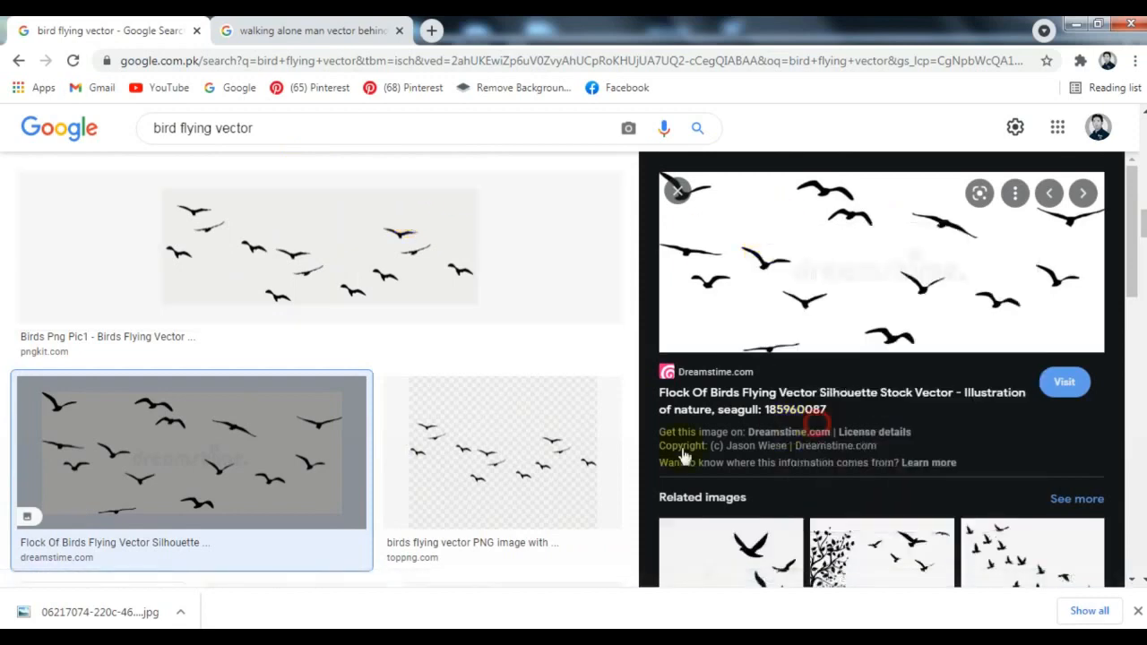
click(277, 637)
right_click(256, 278)
click(278, 391)
Outline-trace the bird bitmap as a low quality image and ungroup the traced result
right_click(554, 345)
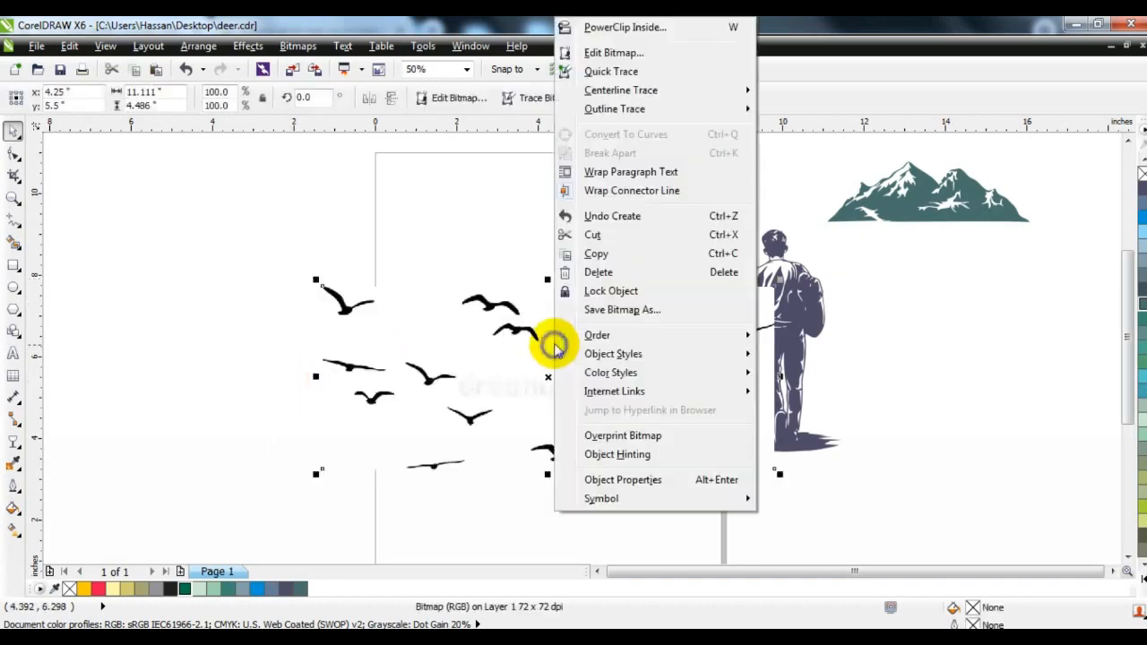
mouse_move(657, 108)
click(811, 184)
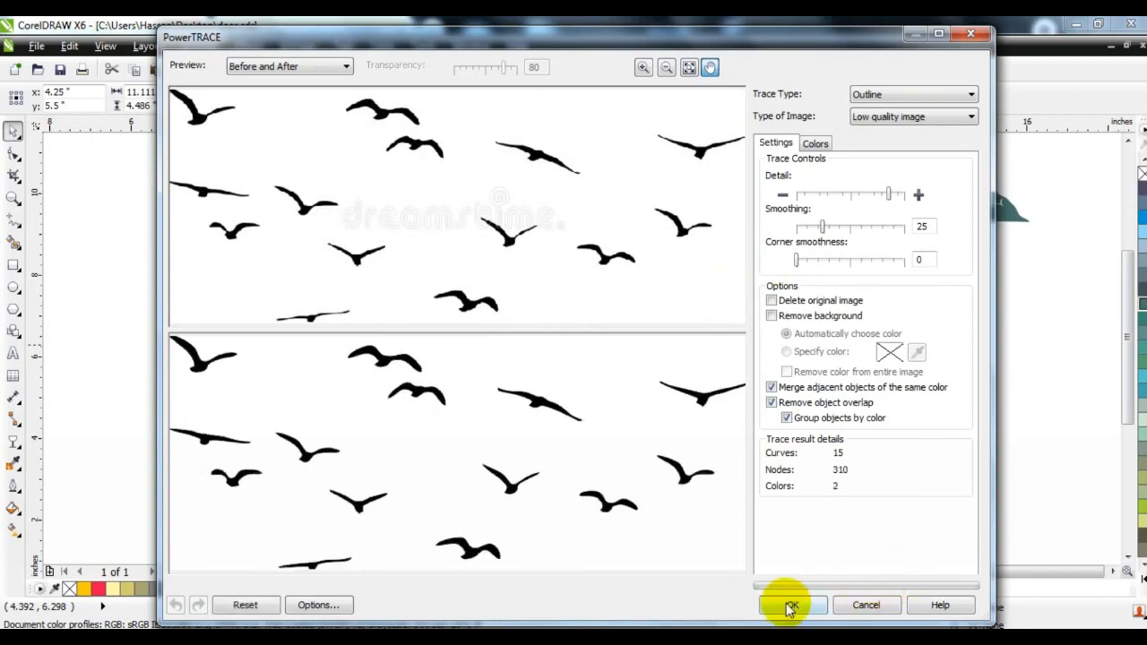
click(790, 606)
click(436, 98)
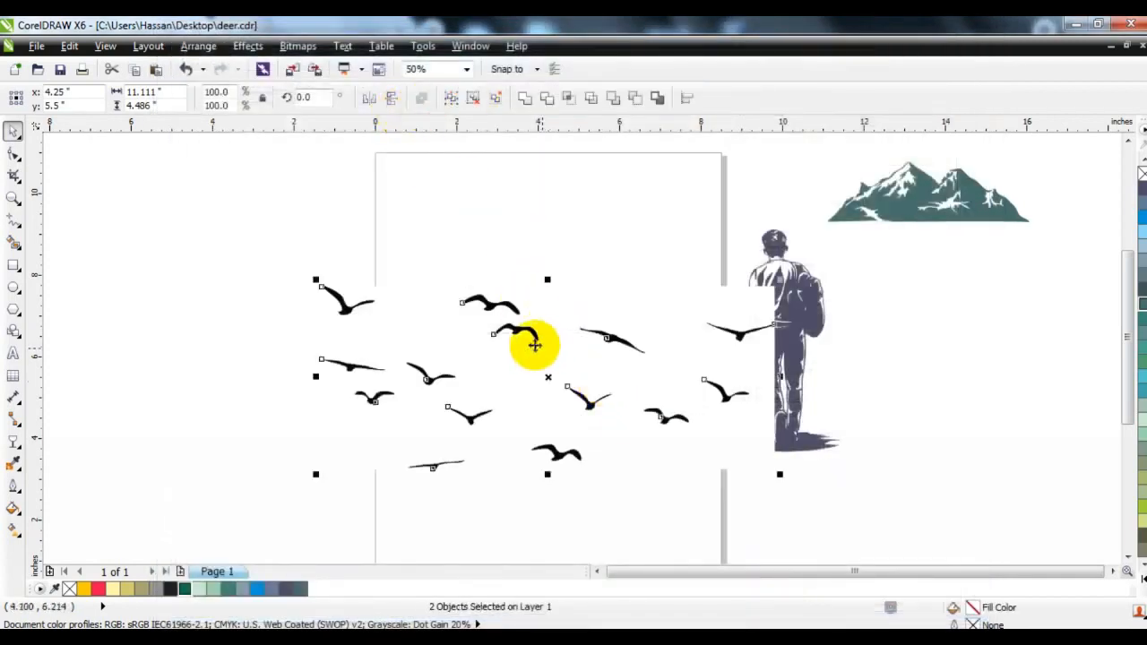
Move the traced birds off the page beyond the walking man and delete the leftover white background and bitmap
key(Escape)
drag(512, 328, 1079, 366)
click(621, 392)
key(Delete)
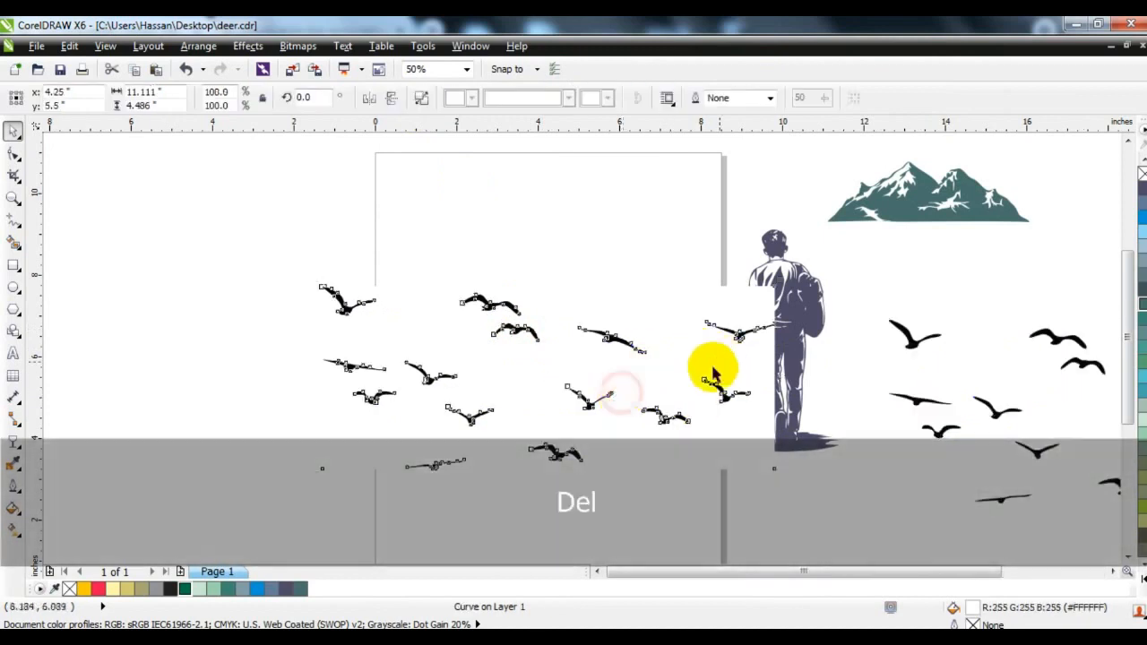
drag(796, 316, 808, 316)
click(395, 320)
Draw a circle about 5.3 inches in diameter, horizontally centred on the upper part of the page
click(11, 199)
drag(313, 146, 854, 469)
click(12, 287)
drag(425, 161, 595, 493)
Draw a straight horizontal line about 8.39 inches long across the upper part of the circle
click(13, 221)
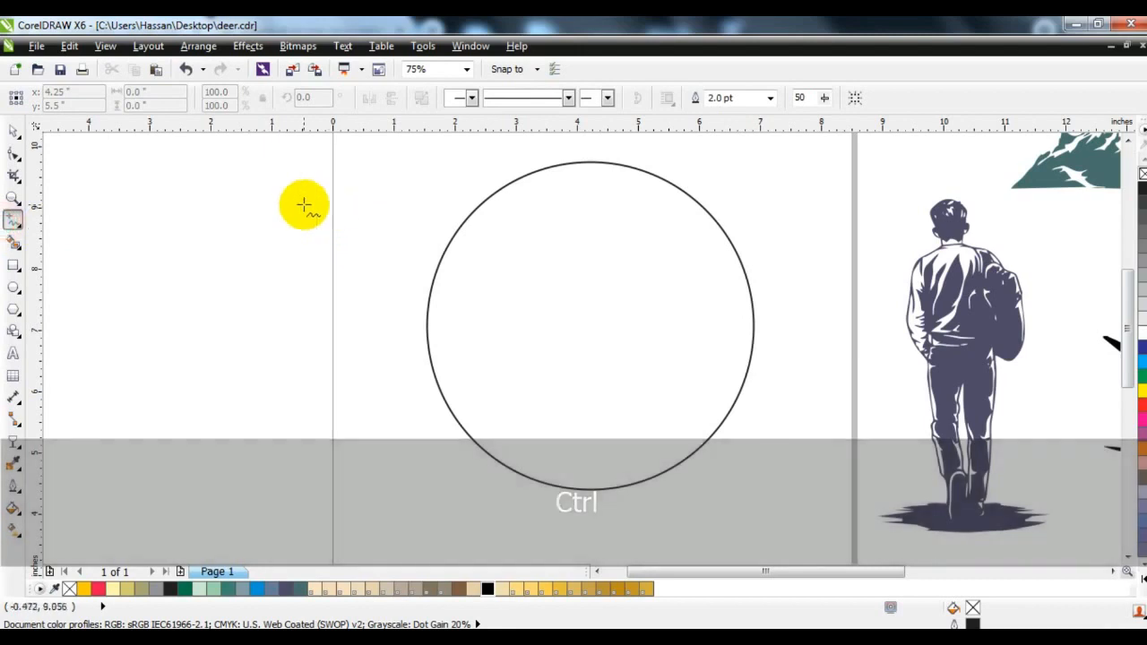
click(299, 205)
click(823, 205)
click(13, 131)
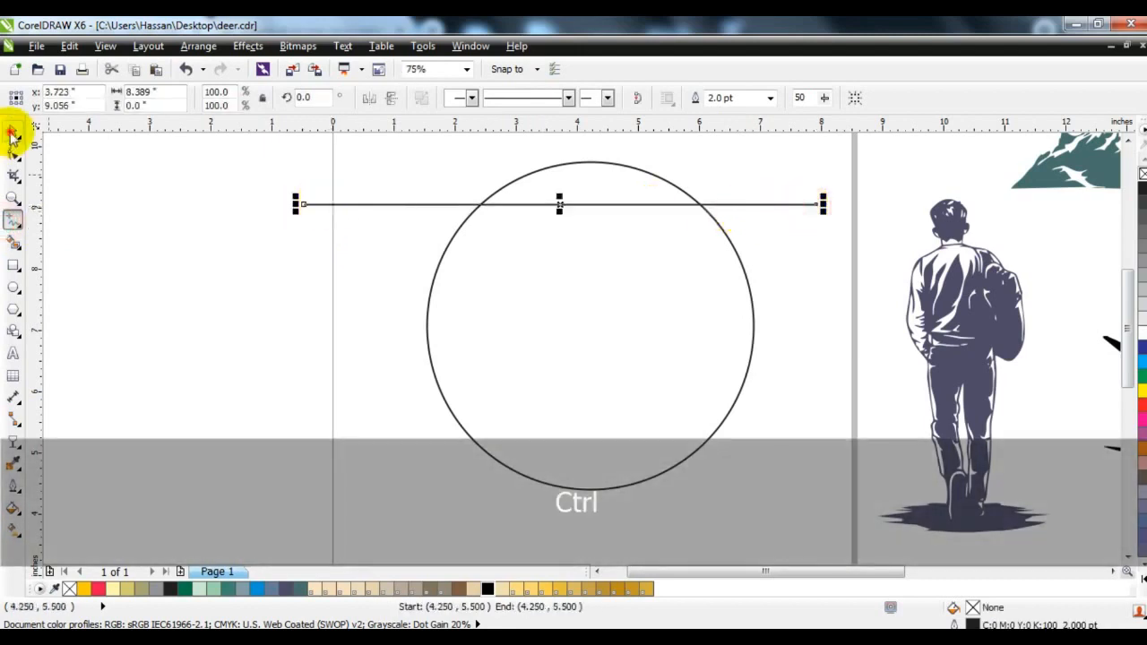
Duplicate the horizontal line about 0.57 inches lower and repeat the duplication until eight evenly spaced lines cross the circle
drag(332, 205, 339, 233)
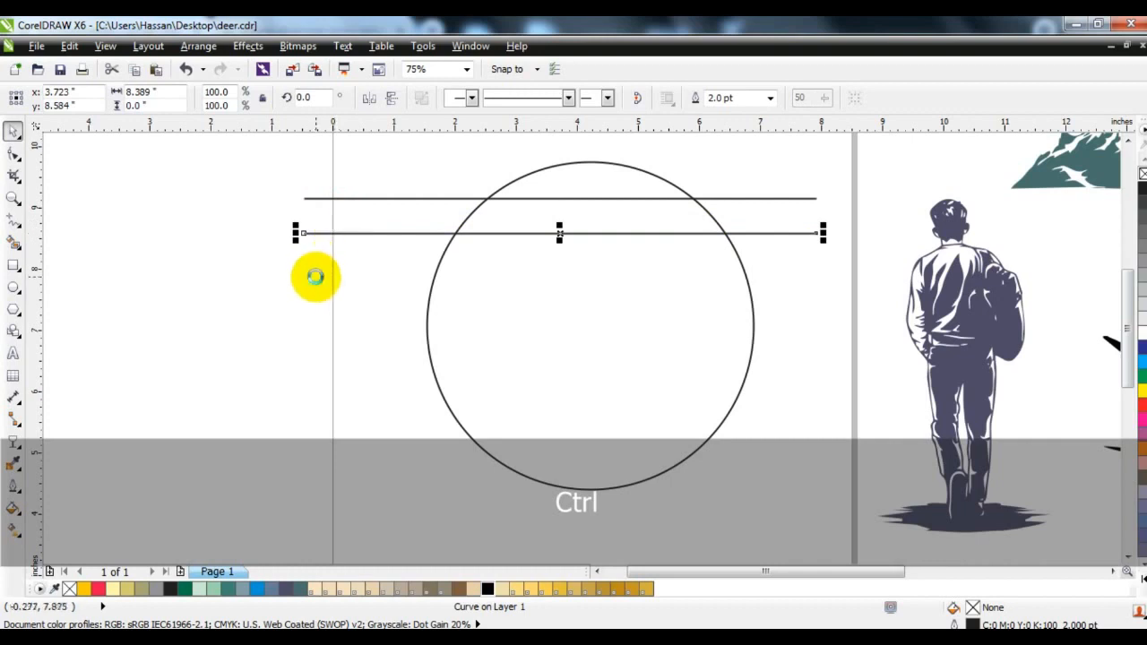
key(ctrl+r)
key(ctrl+r)
key(ctrl+r)
key(ctrl+r)
key(ctrl+r)
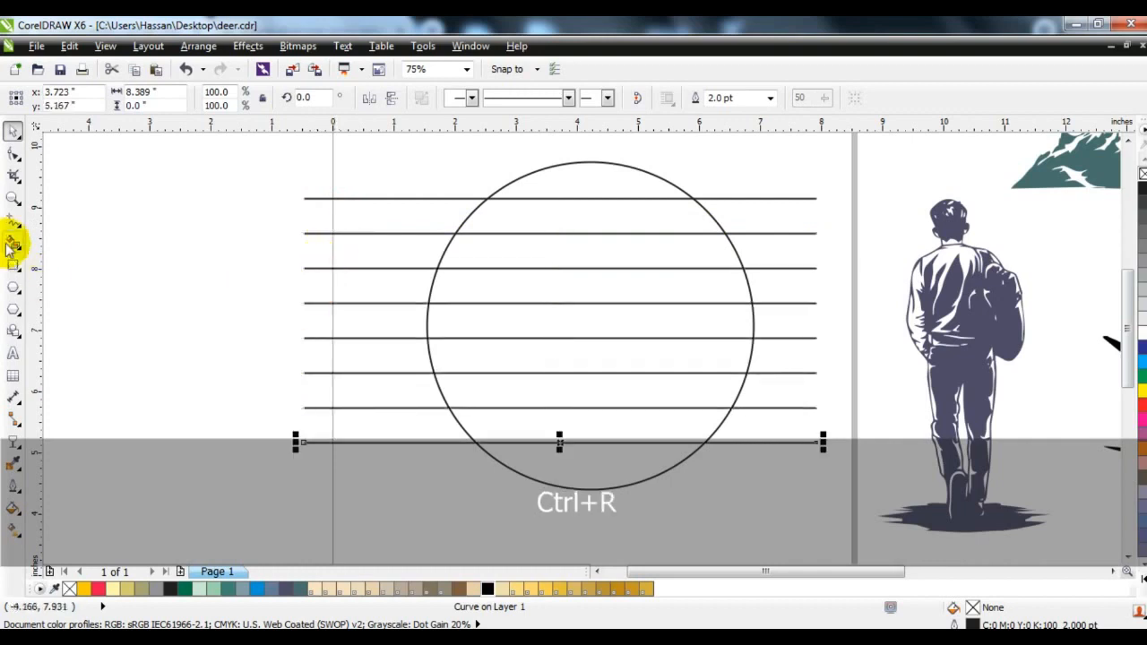
Fill each of the eight upper bands between the circle and the horizontal lines with 50% grey using Smart Fill
click(13, 237)
click(559, 188)
click(563, 218)
click(545, 249)
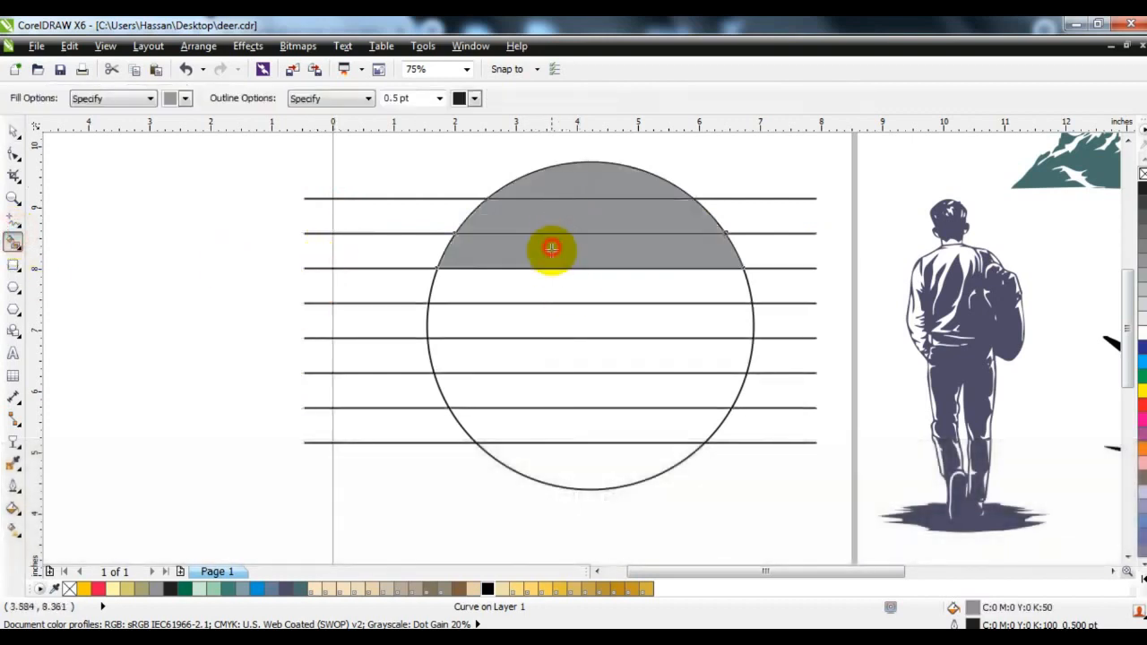
click(548, 285)
click(547, 319)
click(540, 356)
click(535, 391)
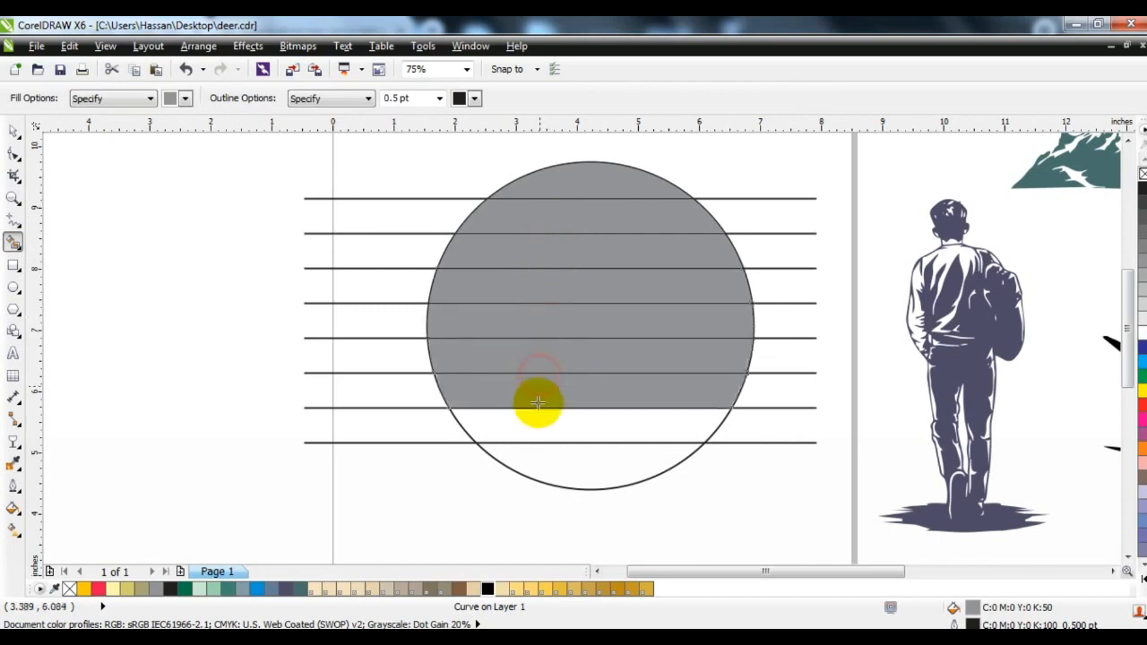
click(535, 410)
Delete all the horizontal lines crossing the circle, keeping the filled bands
click(13, 131)
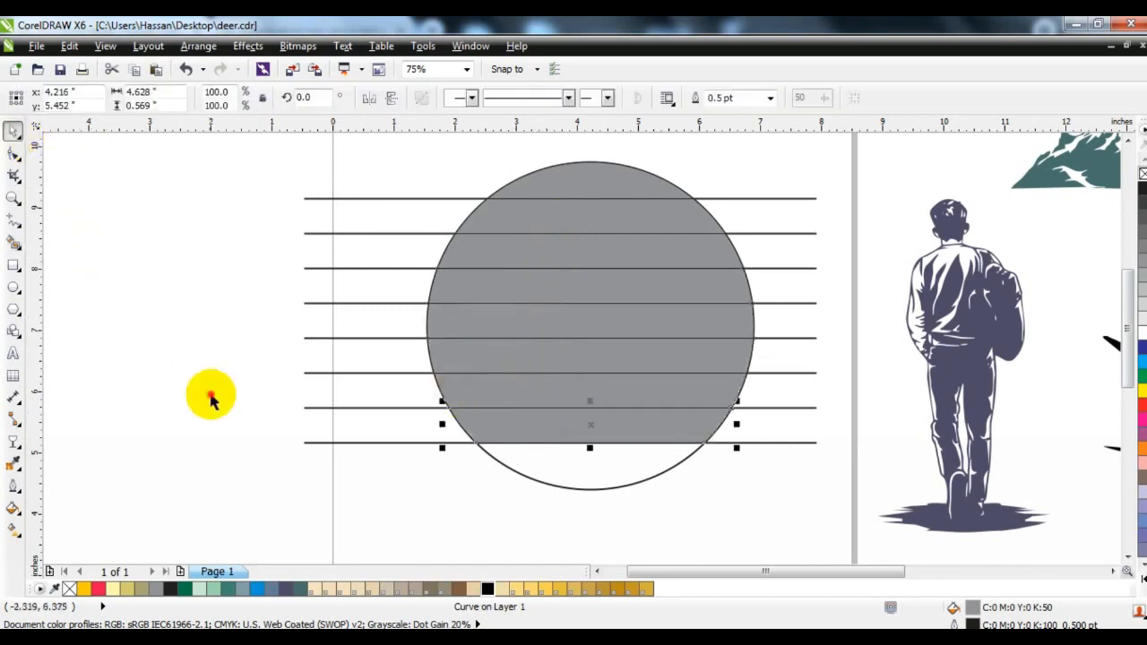
click(380, 443)
key(Delete)
drag(380, 196, 389, 435)
key(Delete)
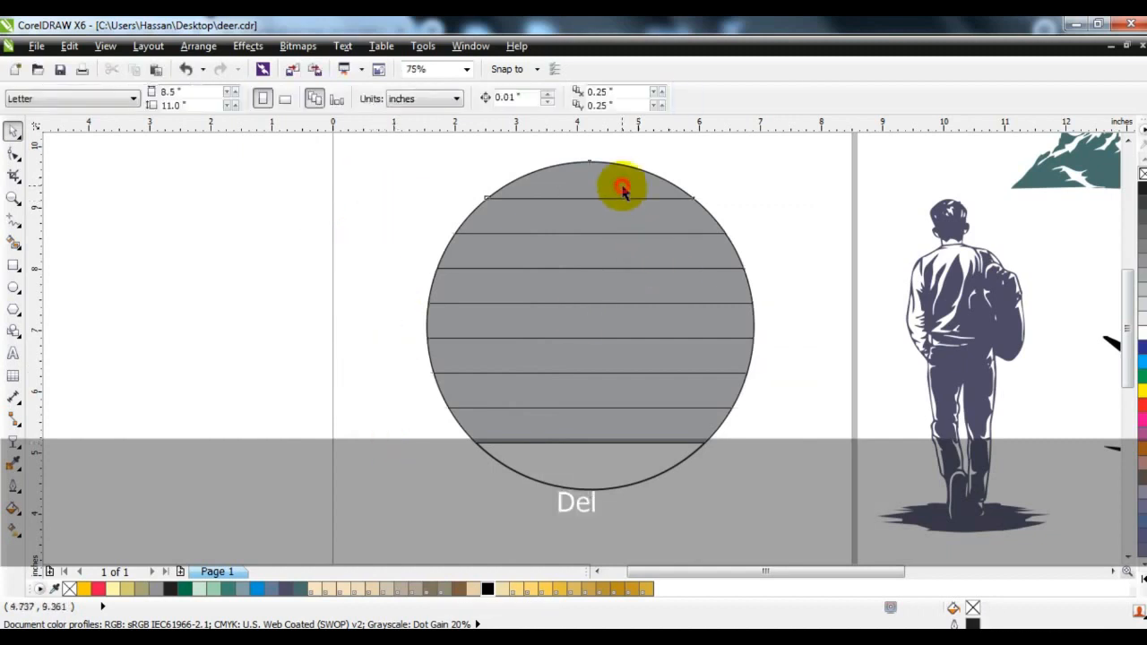
Recolour the top five bands of the circle from pale cream through progressively deeper yellows
click(623, 188)
click(502, 588)
click(559, 218)
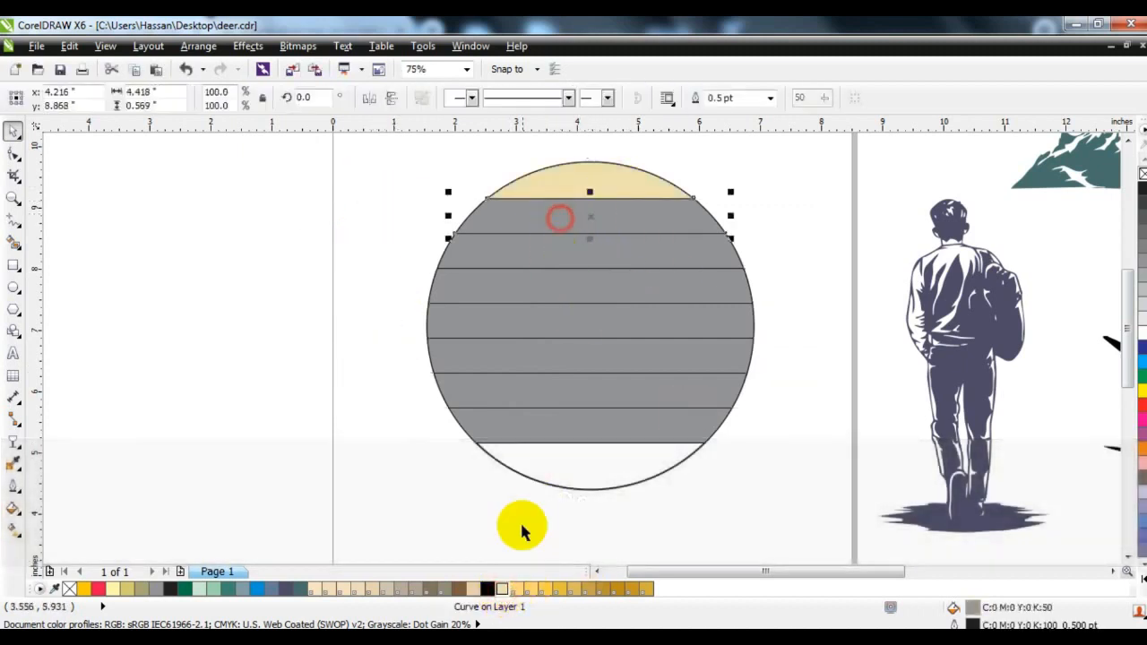
click(516, 588)
click(545, 253)
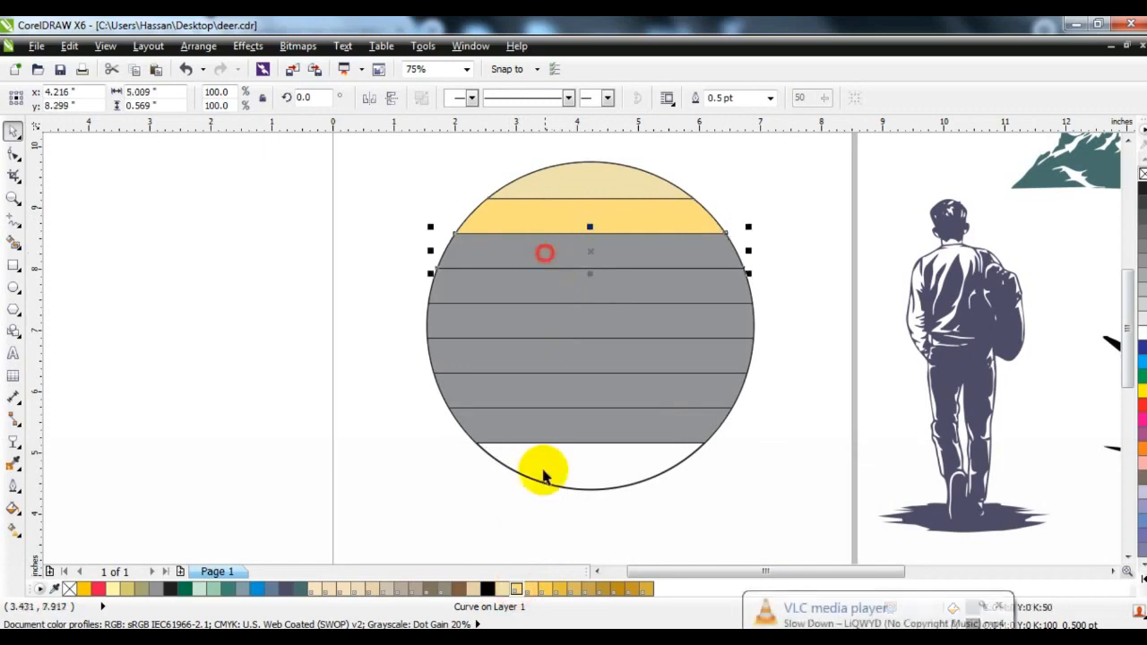
click(530, 589)
click(553, 288)
click(544, 588)
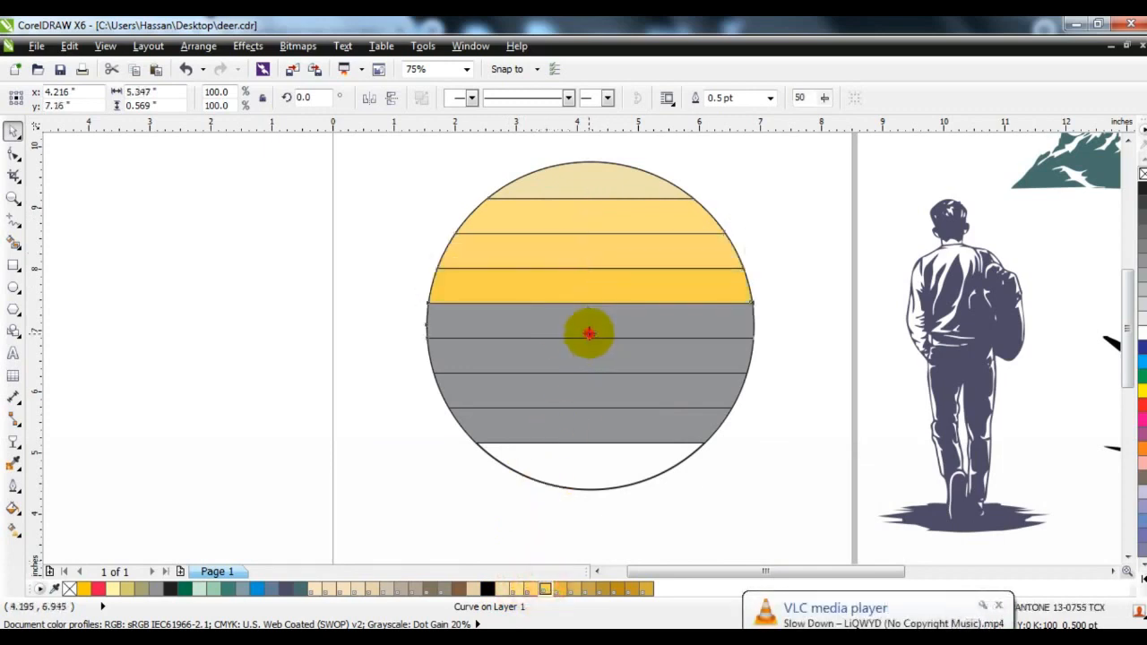
click(589, 334)
click(559, 589)
Recolour the remaining three grey bands in darkening golden browns and fill the circle behind them with PANTONE 16-0954 TCX
click(603, 365)
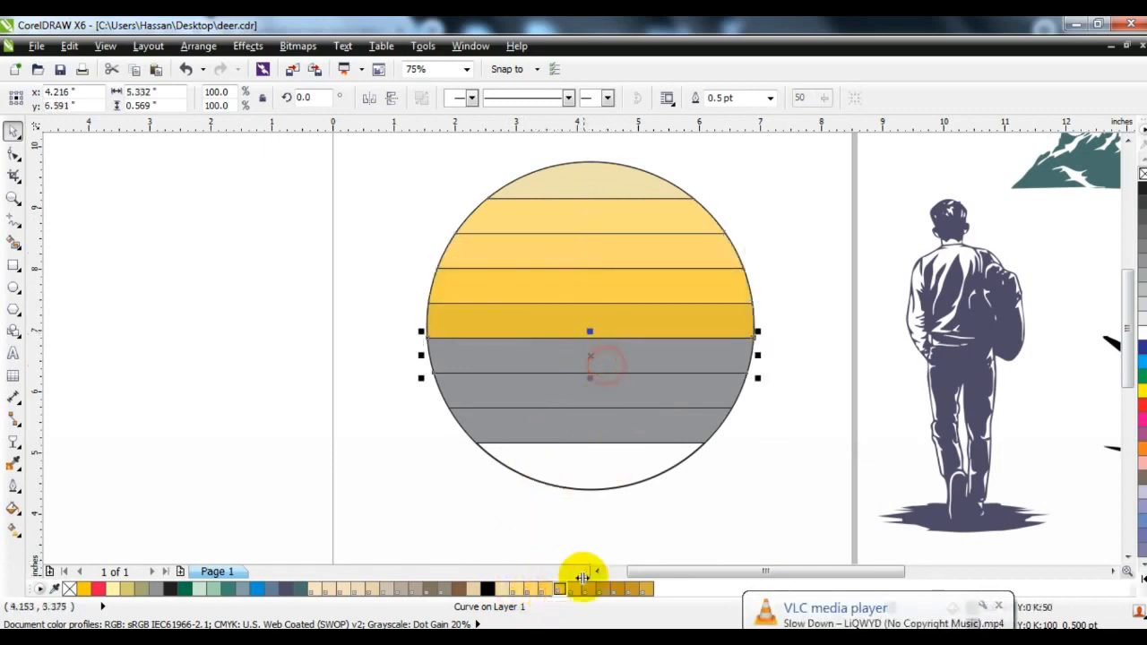
click(576, 588)
click(602, 392)
click(585, 589)
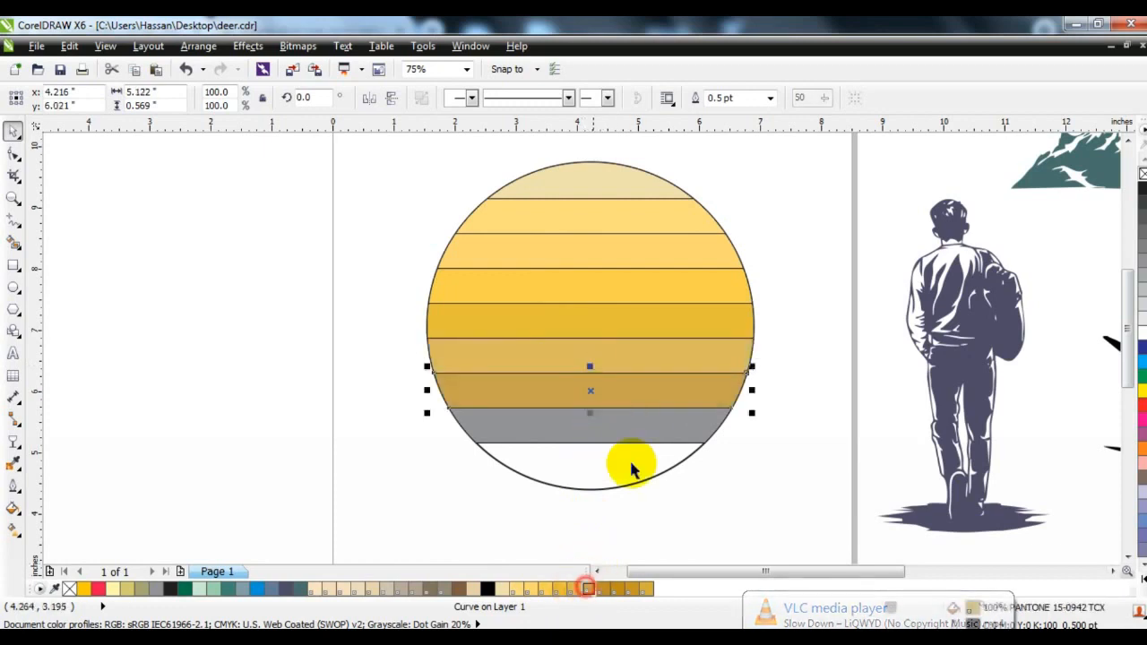
click(640, 422)
click(600, 589)
click(630, 484)
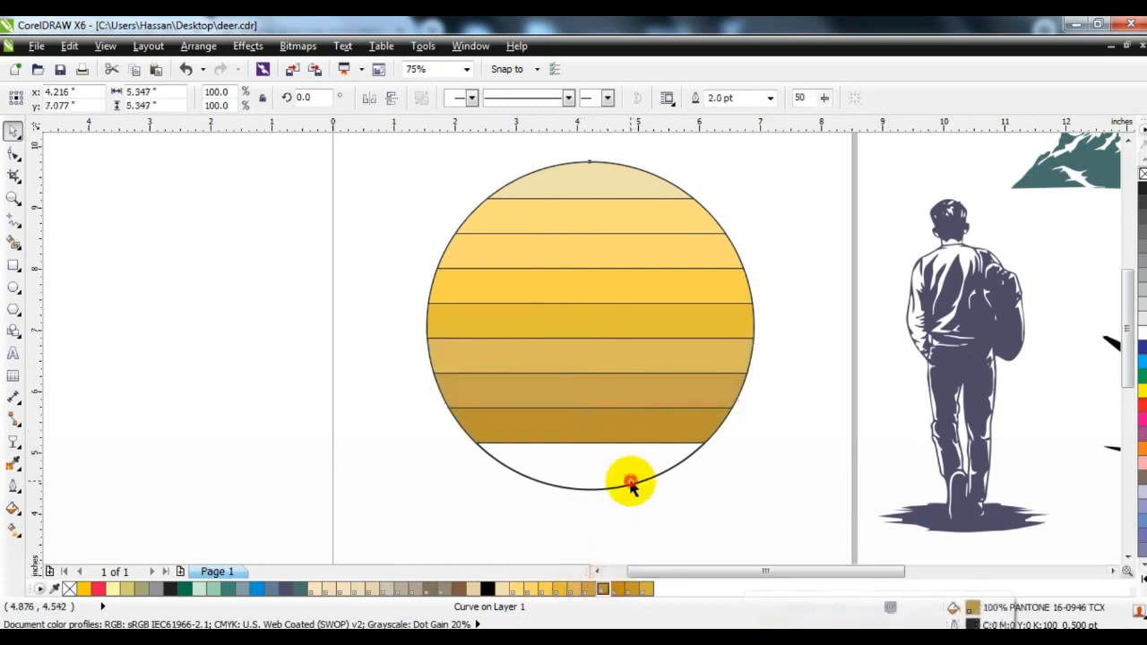
click(616, 588)
Select all eight coloured bands, remove their outlines and send them to the back
click(627, 417)
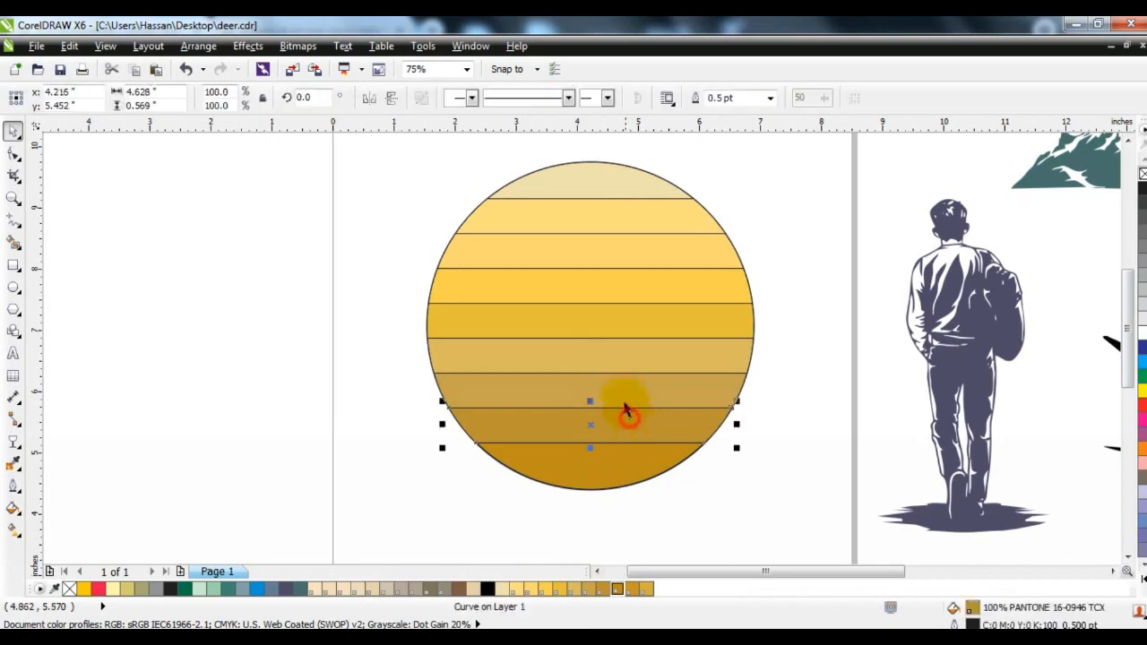
shift+click(624, 390)
shift+click(623, 264)
shift+click(627, 218)
shift+click(623, 186)
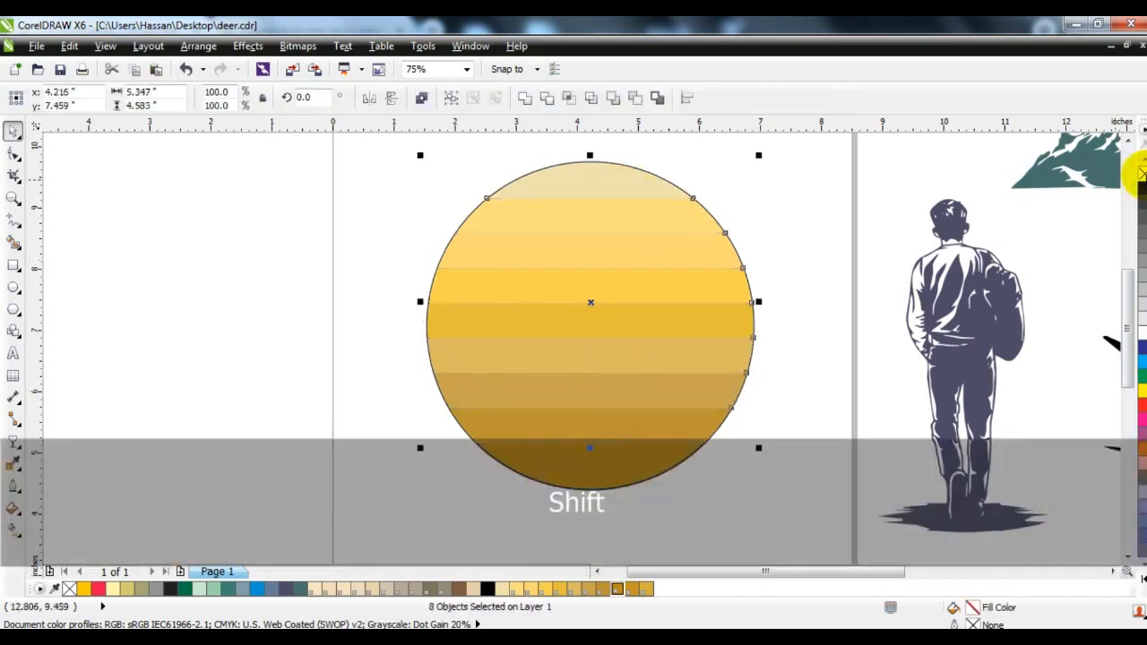
key(shift+Page_Down)
PowerClip the coloured bands inside the circle and remove the circle's outline
key(w)
click(695, 240)
click(709, 242)
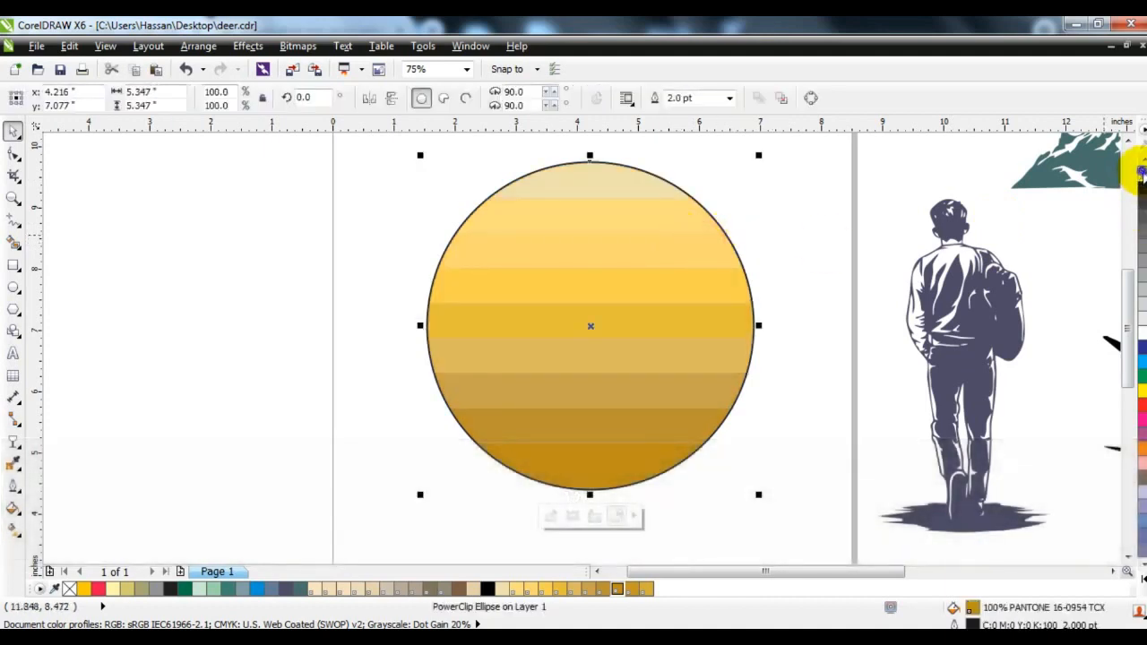
right_click(1142, 173)
click(828, 267)
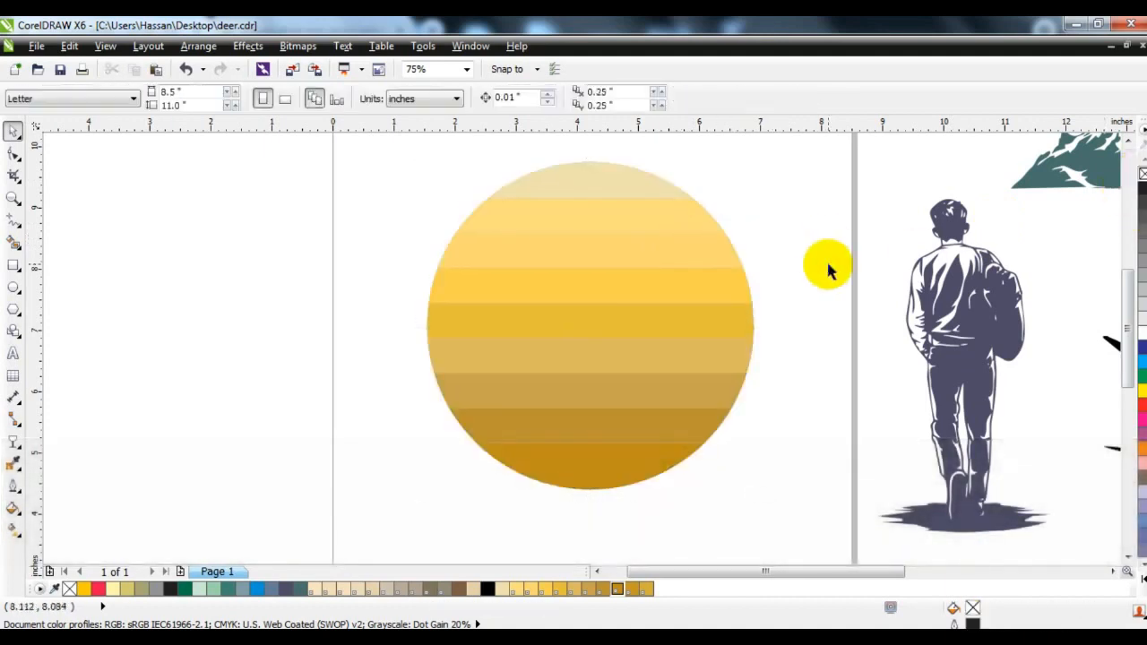
Move the mountains onto the lower part of the striped circle, bring them to the front and fill them with black
key(F3)
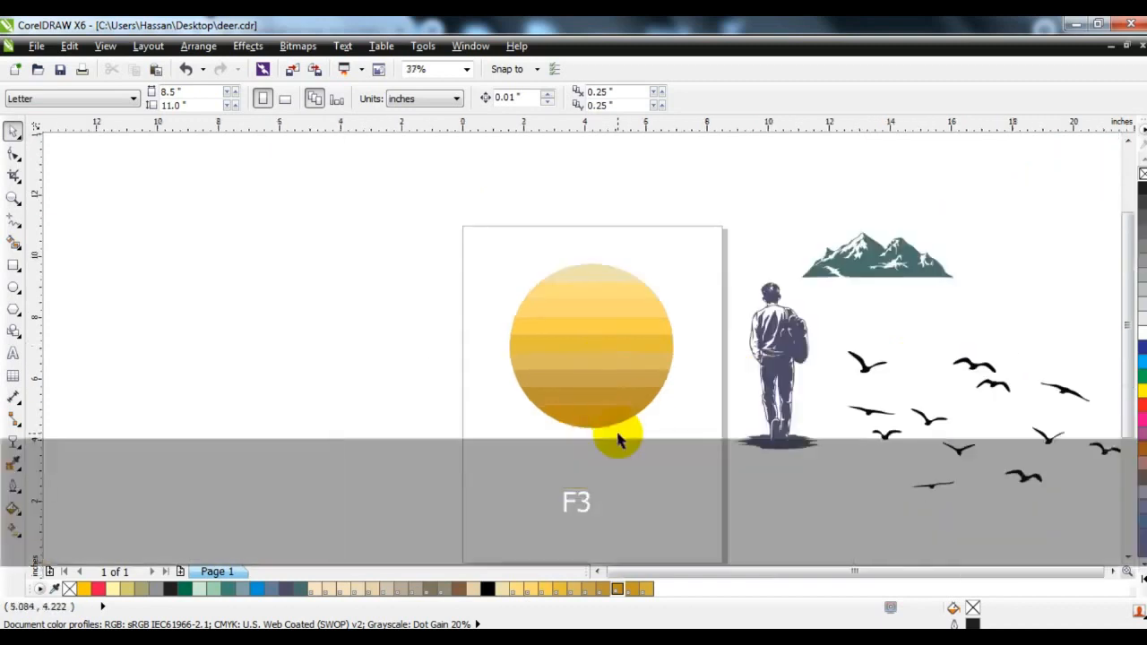
click(852, 280)
drag(755, 305, 472, 397)
key(shift)
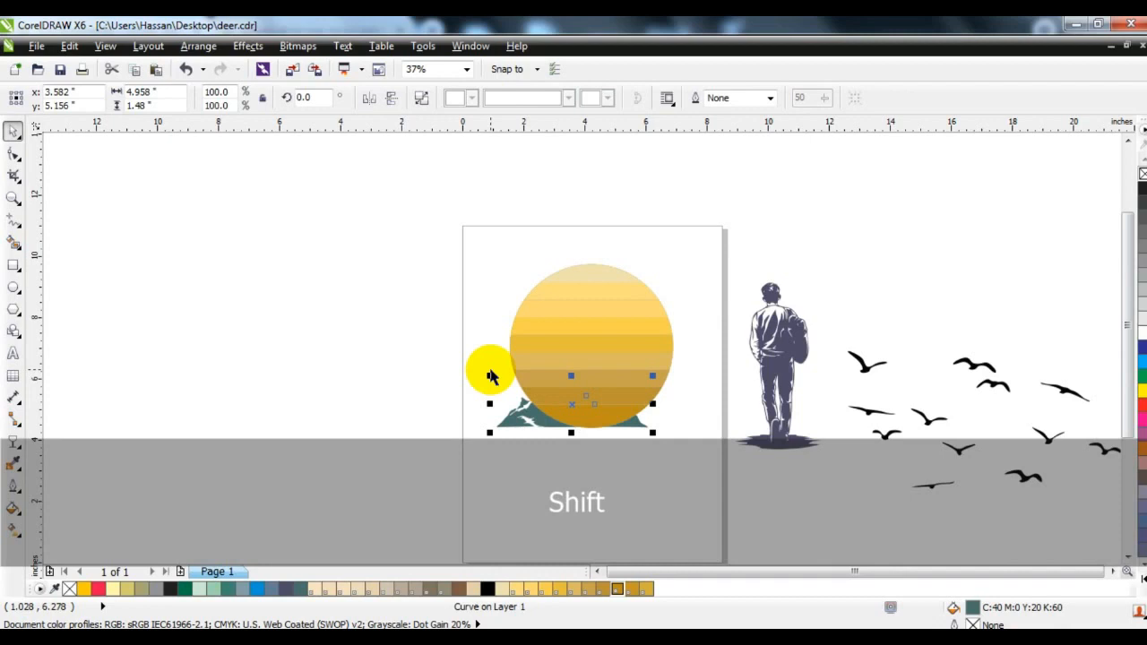
key(shift+Page_Up)
click(486, 589)
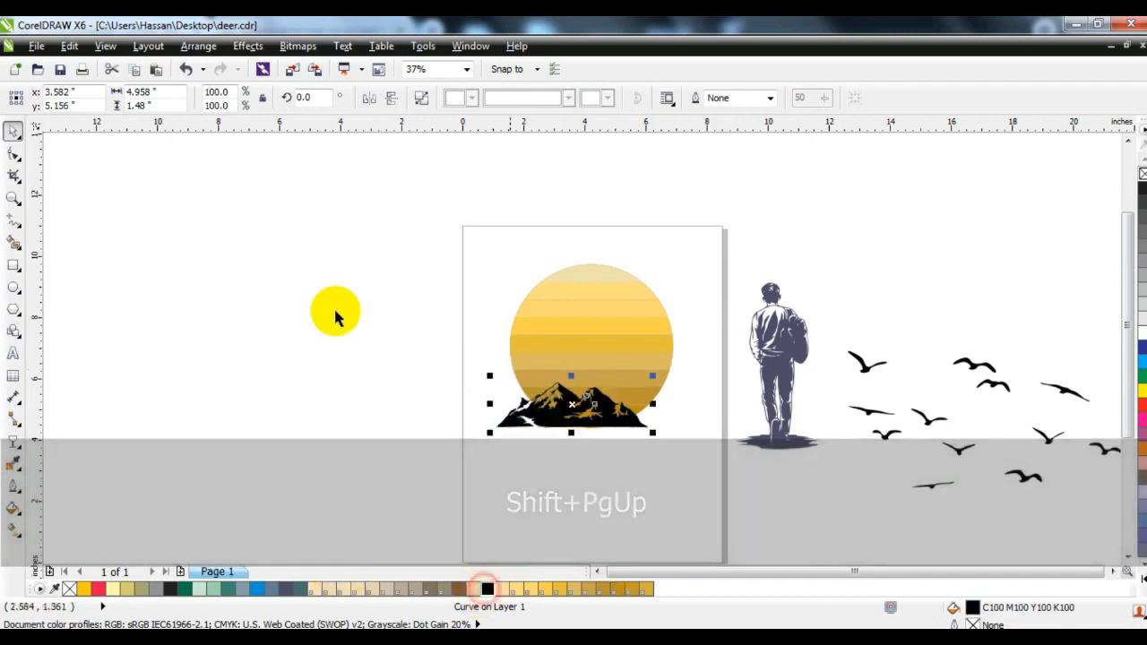
Enlarge the mountains to about 8.88 inches wide and shift them so they cover the circle's lower left part
click(14, 197)
drag(434, 229, 717, 452)
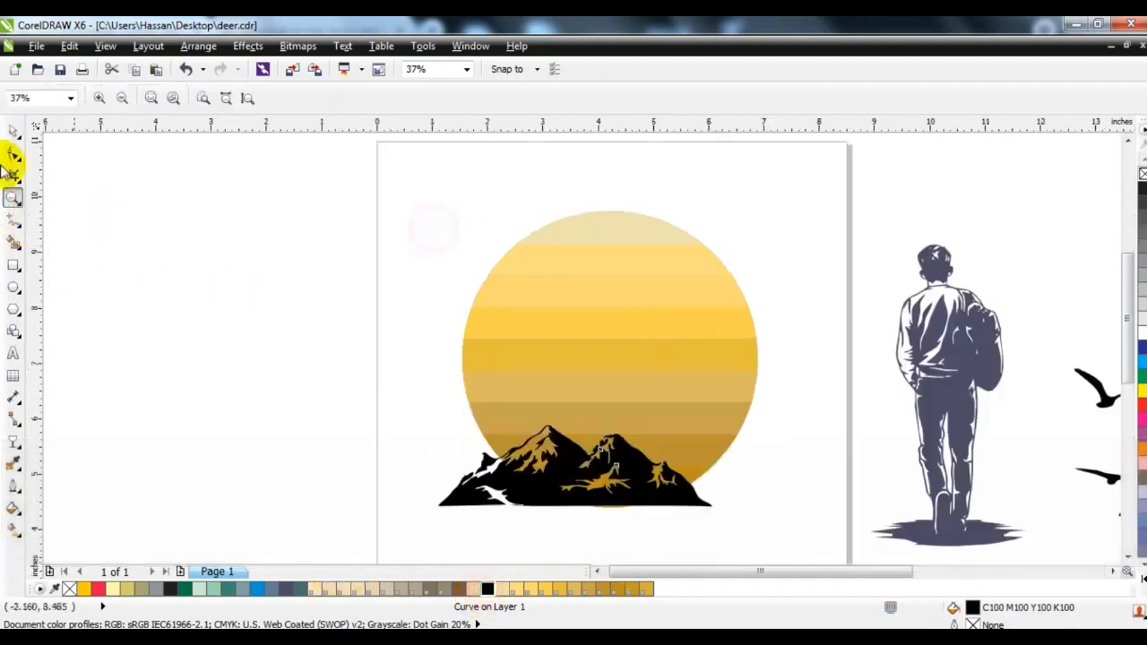
click(16, 131)
drag(431, 419, 328, 357)
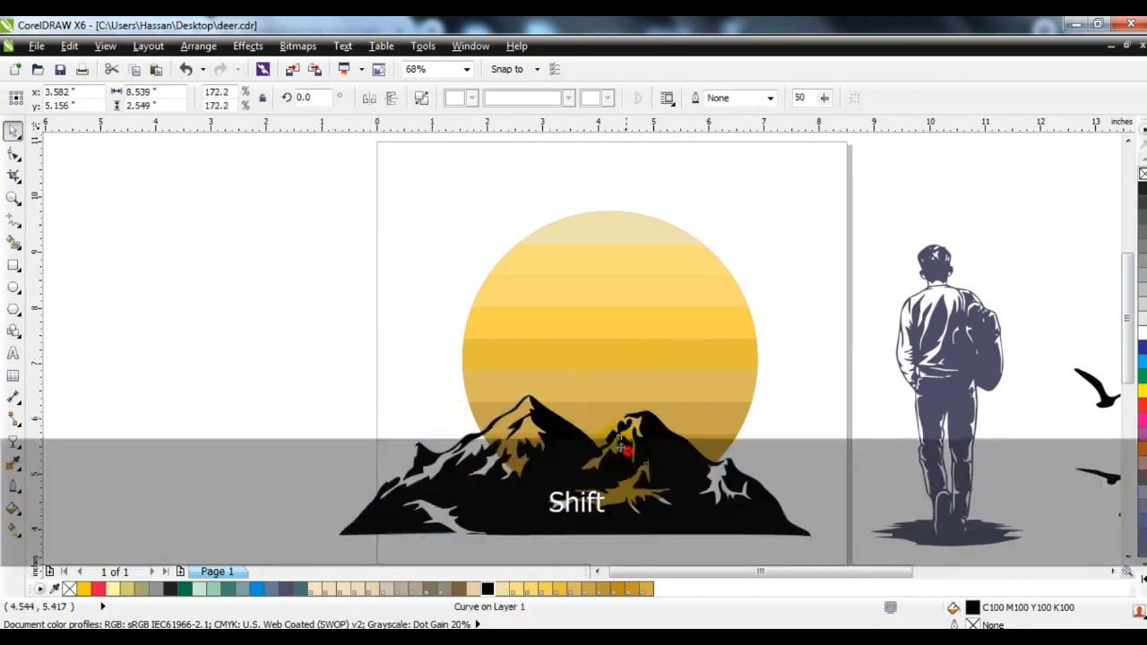
mouse_move(628, 450)
mouse_down()
mouse_move(602, 441)
mouse_move(632, 435)
mouse_up()
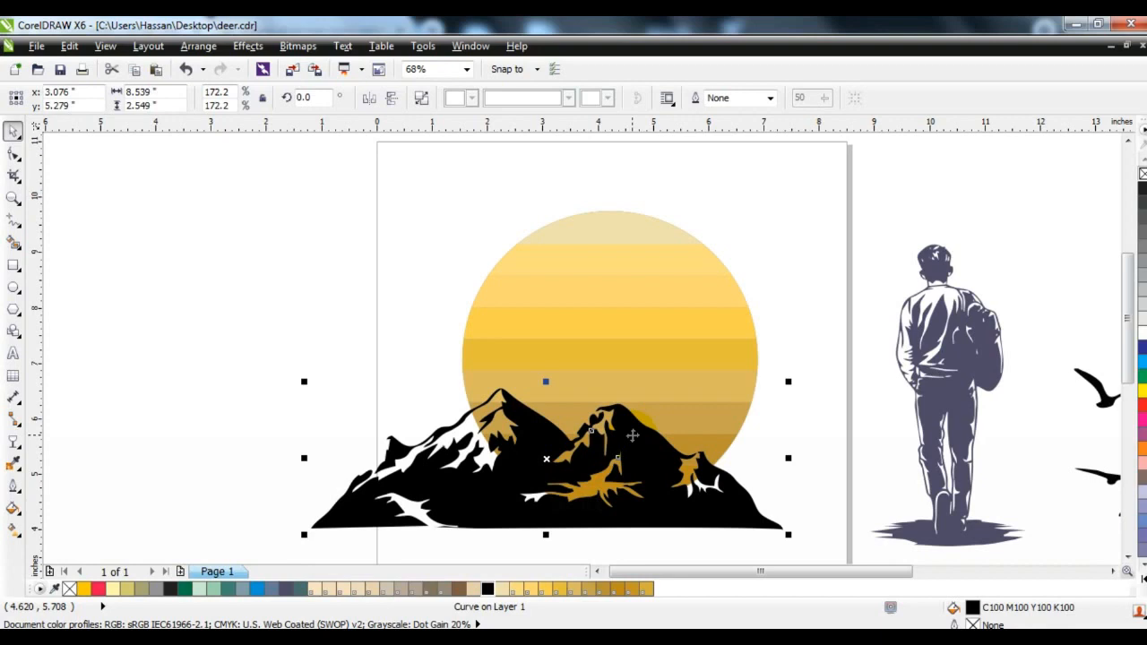
drag(304, 381, 285, 375)
Duplicate the mountains, mirror the copy horizontally and place it about 4.94 inches to the right, overlapping the original
key(ctrl)
drag(617, 451, 626, 461)
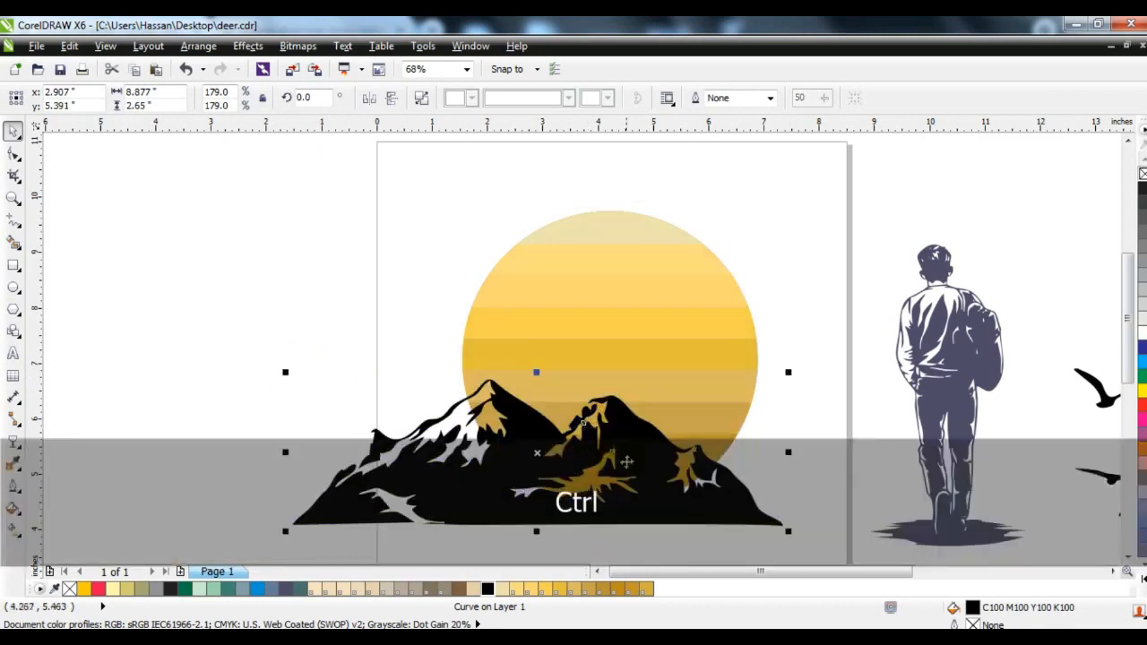
click(369, 97)
drag(453, 455, 716, 450)
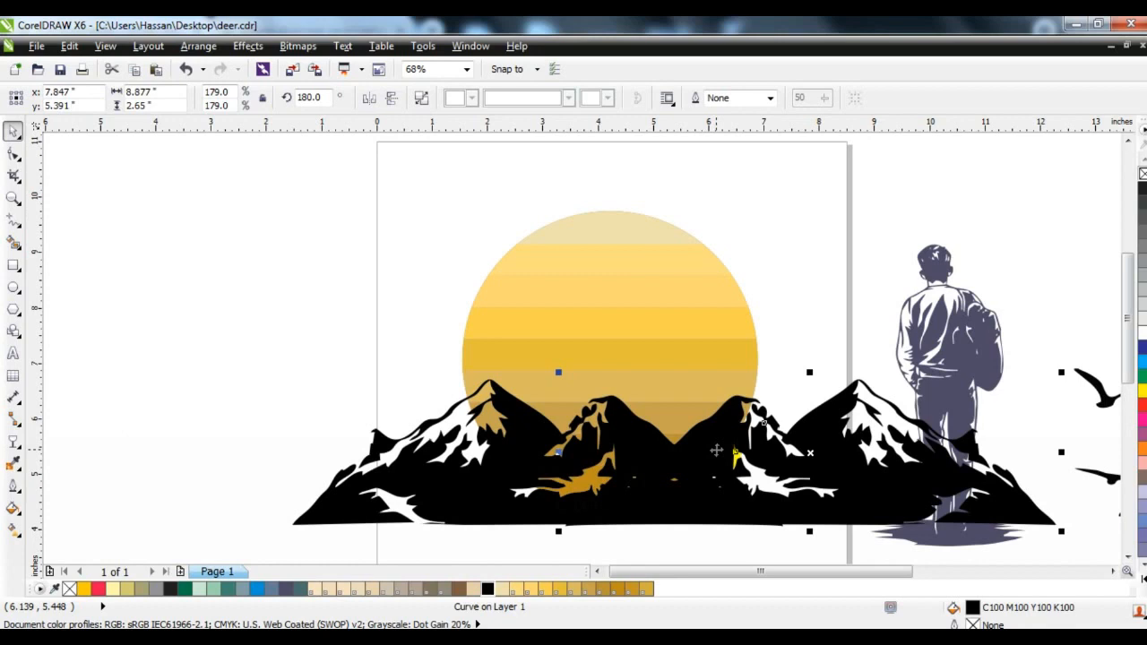
Try to PowerClip only the mirrored mountain copy inside the striped circle and undo it
right_click(711, 447)
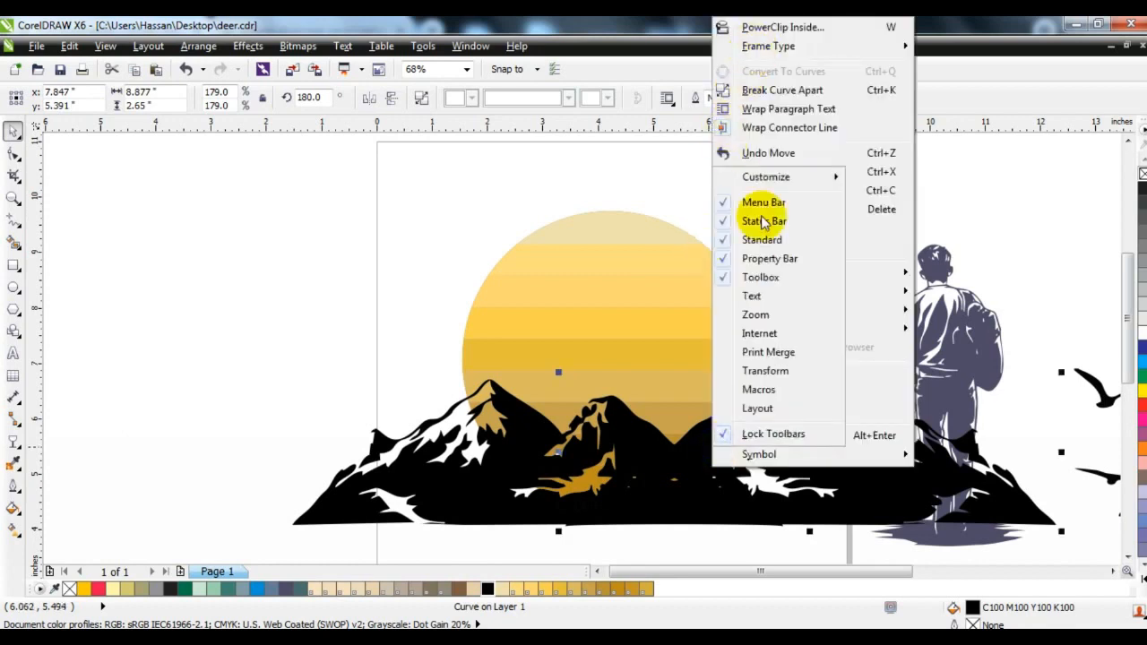
click(365, 195)
right_click(725, 456)
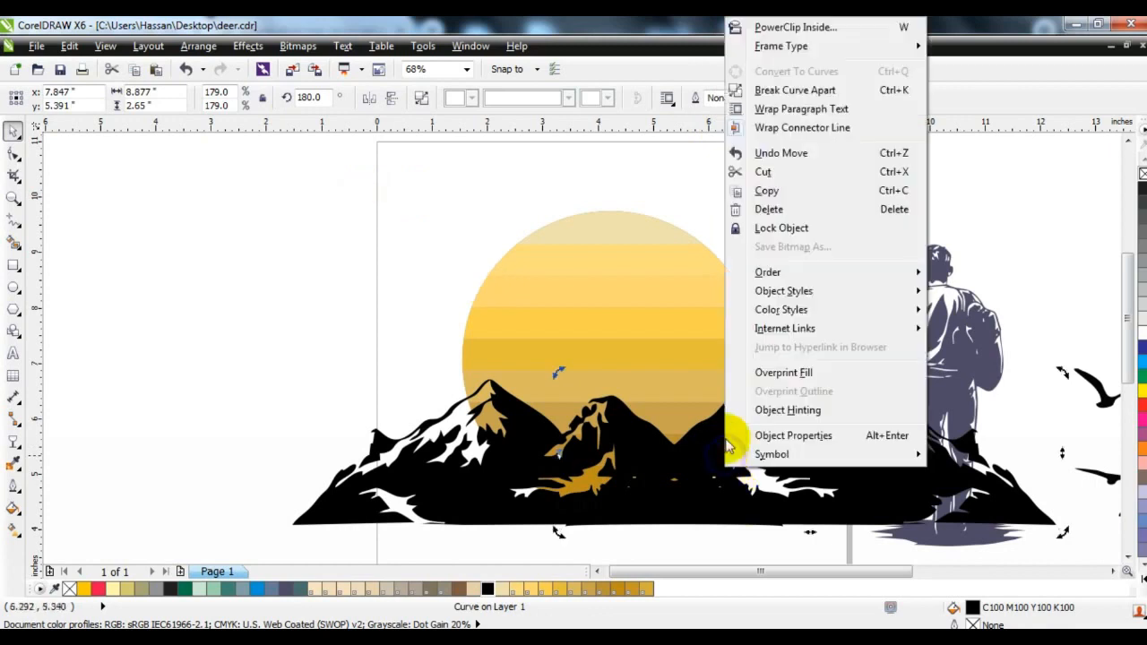
click(764, 28)
click(634, 259)
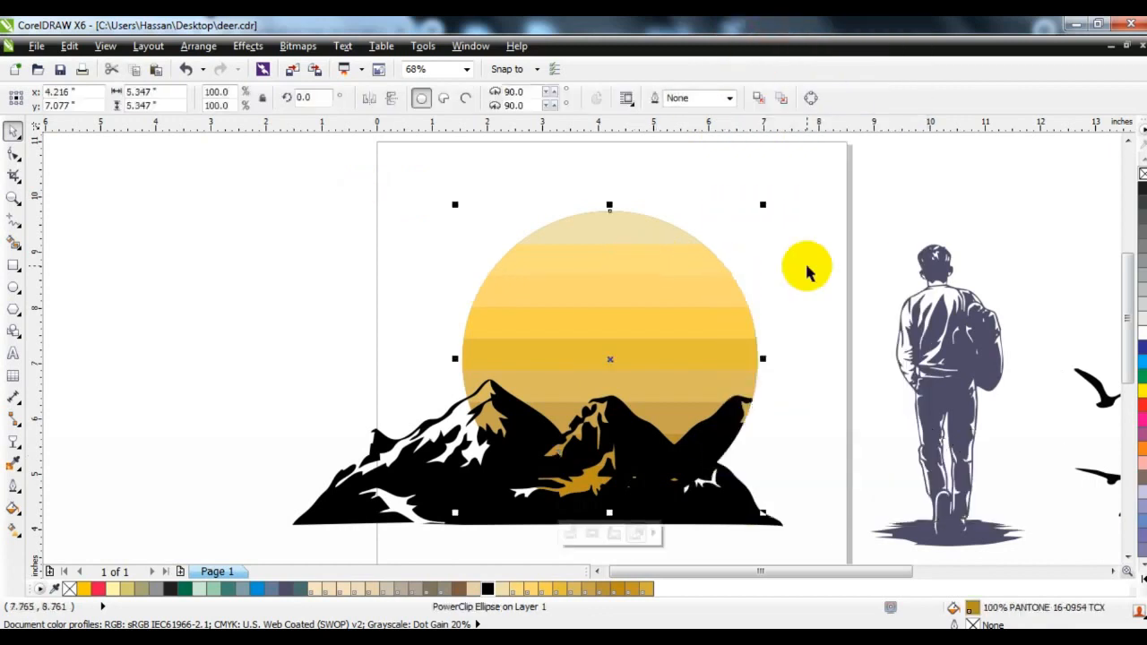
key(ctrl+z)
click(332, 263)
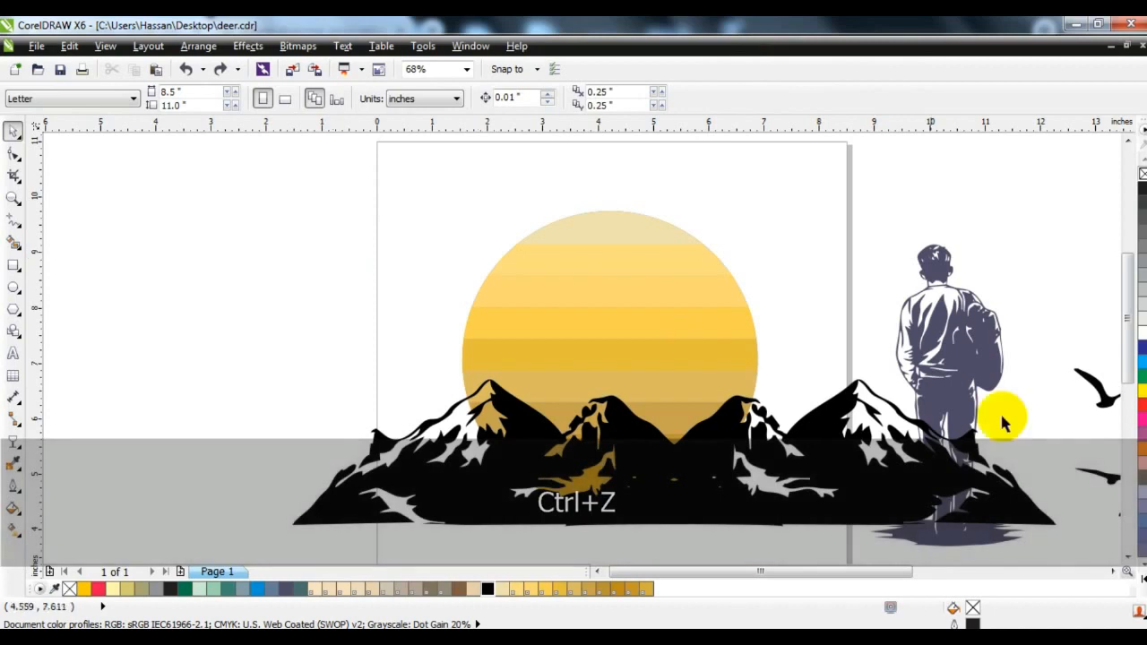
Select both mountain shapes and PowerClip them together inside the striped circle
click(909, 507)
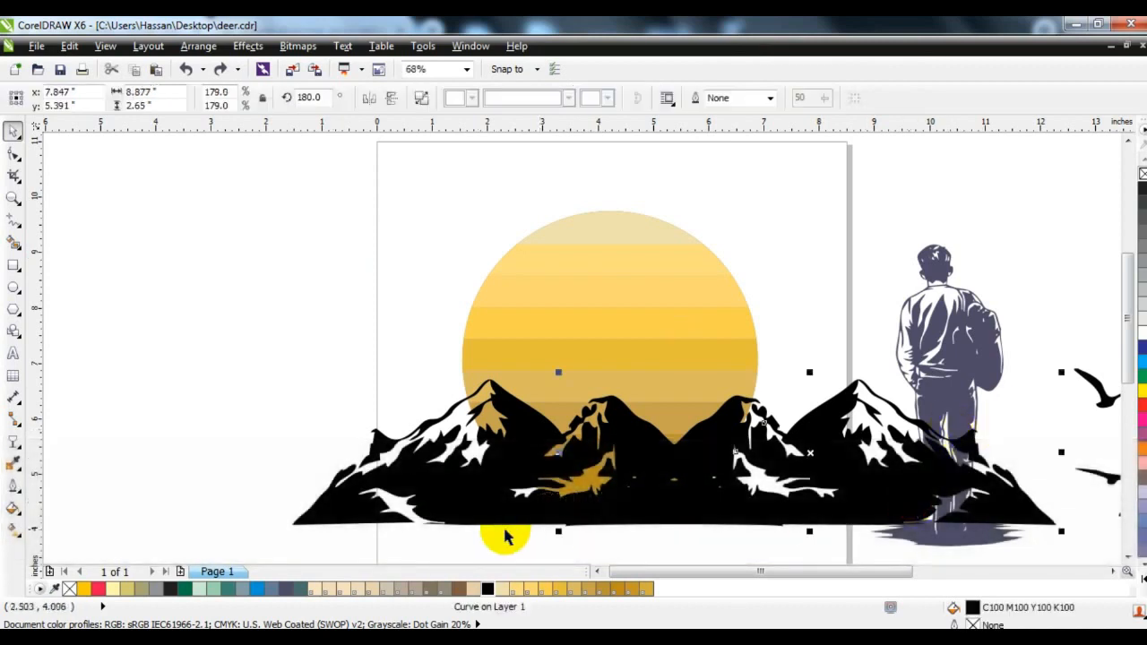
shift+click(487, 509)
key(w)
click(592, 278)
click(354, 345)
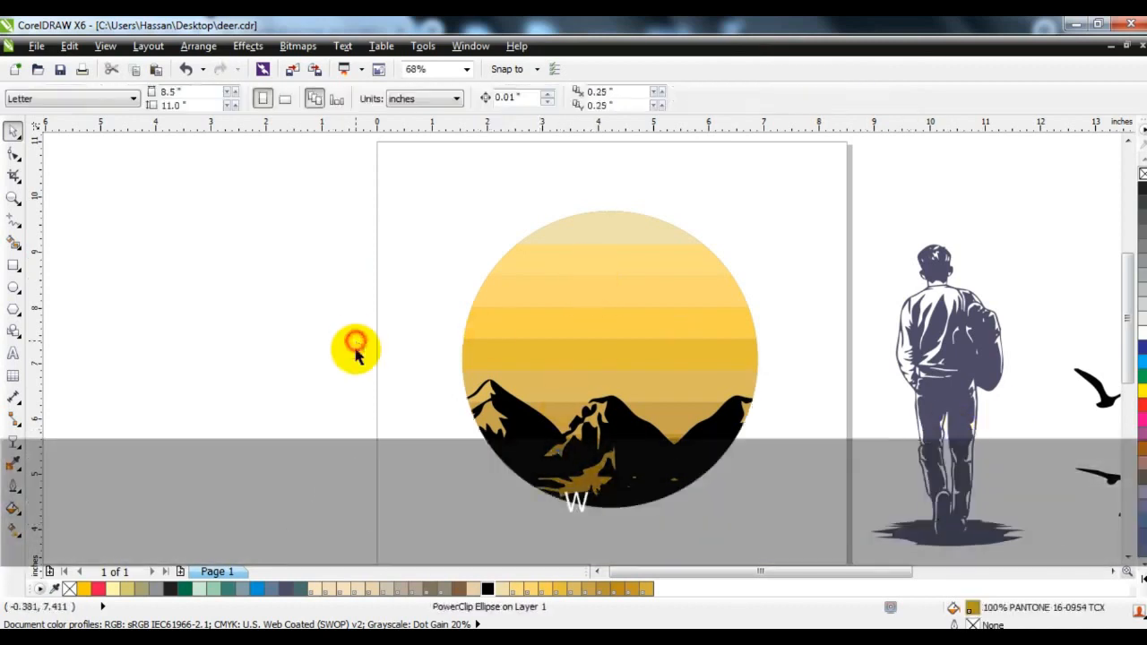
Fill the walking man with black and move him onto the striped circle
click(955, 335)
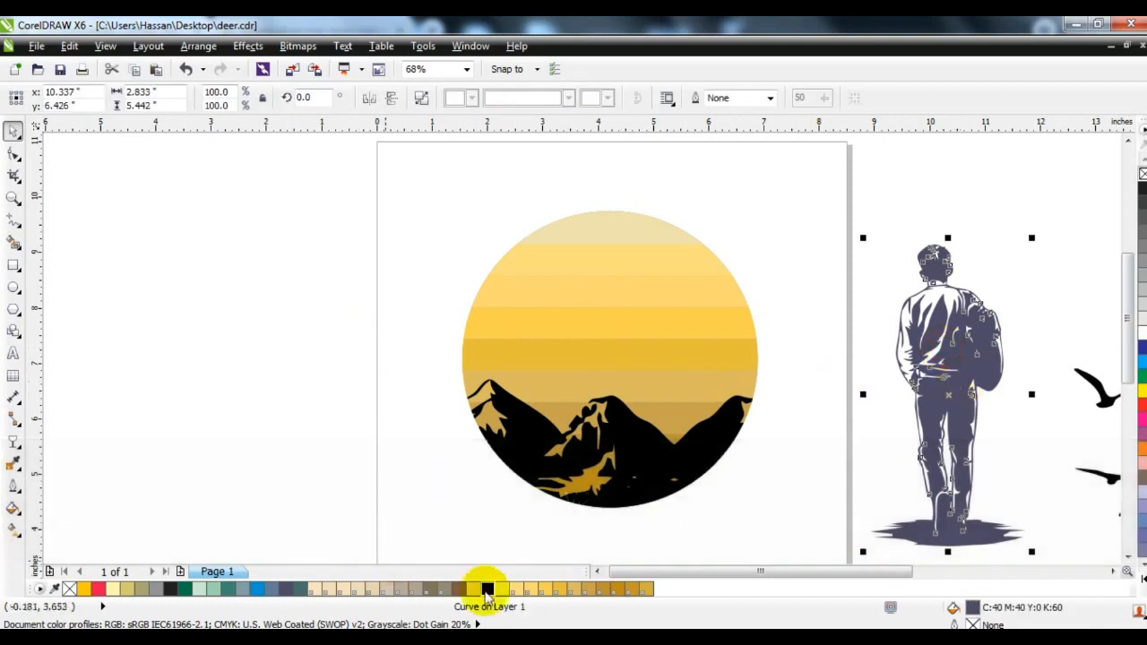
click(486, 589)
drag(928, 351, 624, 284)
Scale down the walking man and position him standing on the central mountain peak
click(725, 168)
click(643, 224)
drag(722, 169, 691, 224)
drag(671, 299, 644, 298)
drag(668, 215, 661, 240)
drag(608, 301, 606, 321)
click(744, 454)
Delete the nodes forming the left side of the jagged ground shadow under the man's feet
drag(784, 505, 437, 174)
key(shift+F2)
key(Escape)
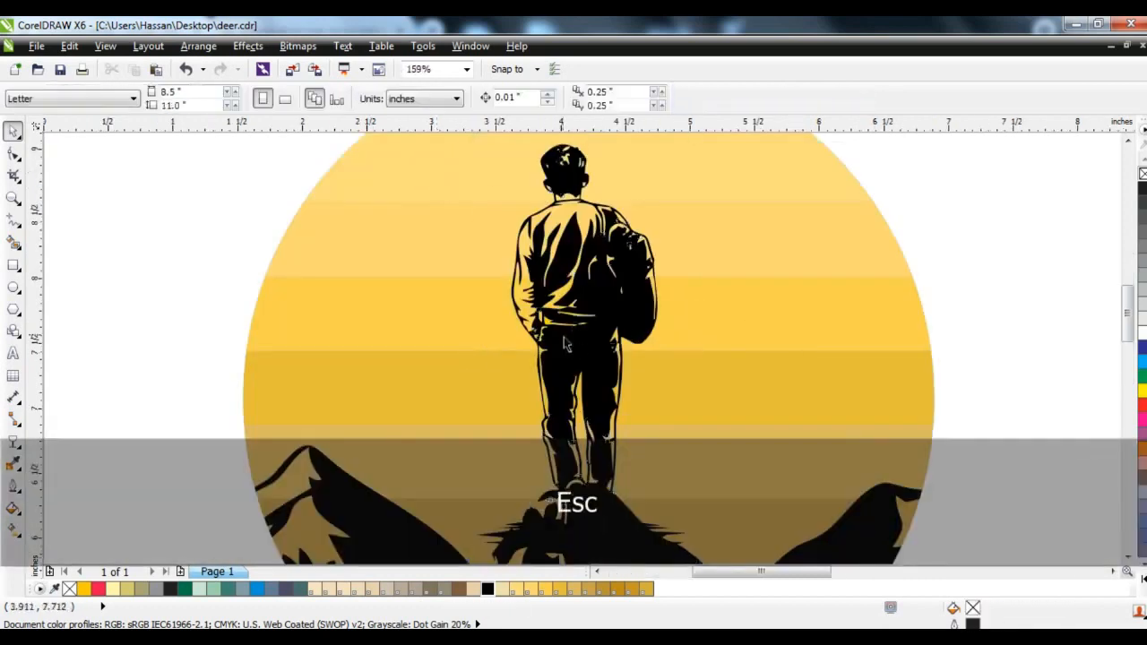
click(573, 348)
click(13, 195)
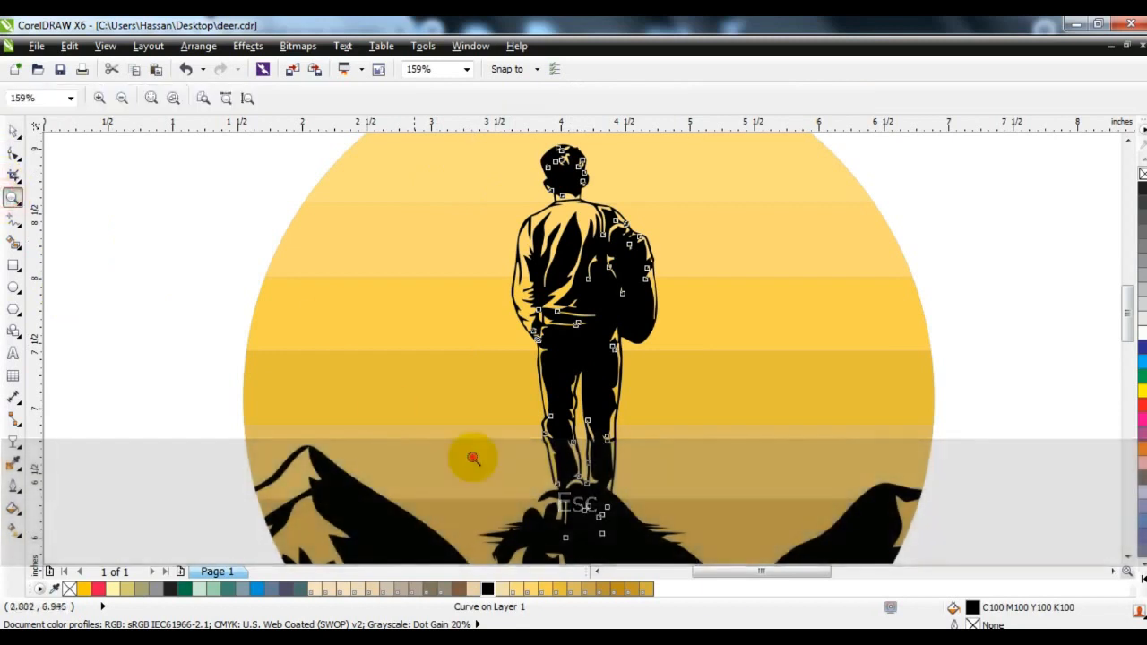
scroll(469, 458, down, 1)
click(12, 154)
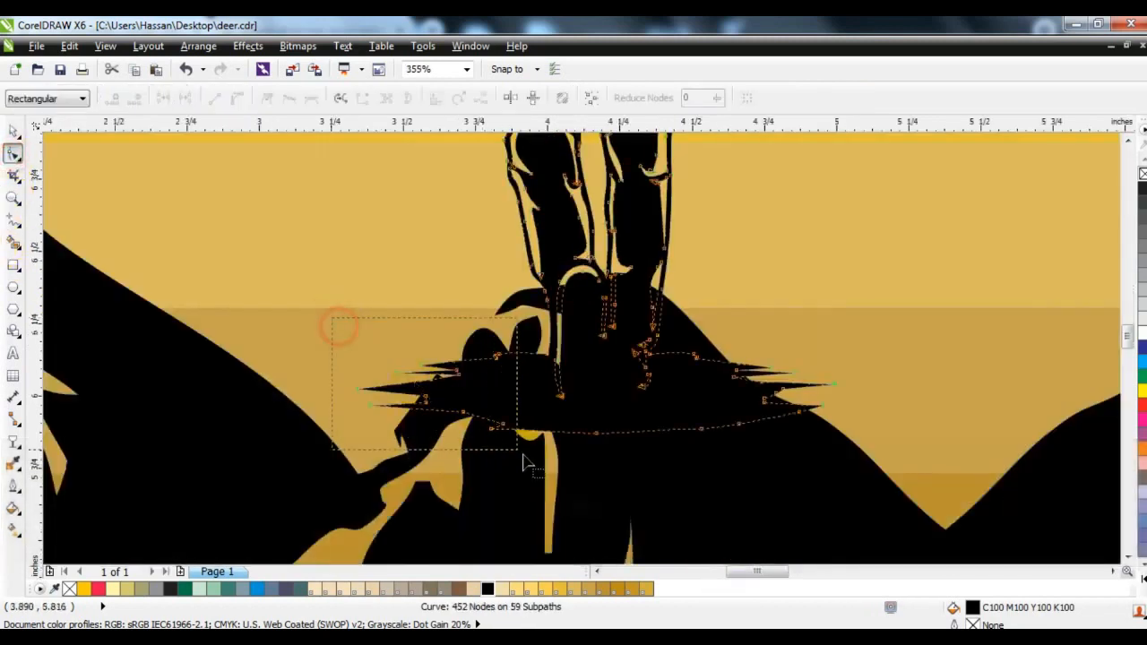
drag(524, 461, 530, 466)
key(Delete)
drag(397, 387, 546, 409)
Move the nodes of the ground shadow's right end inward and down so they lie within the black mountain
click(809, 385)
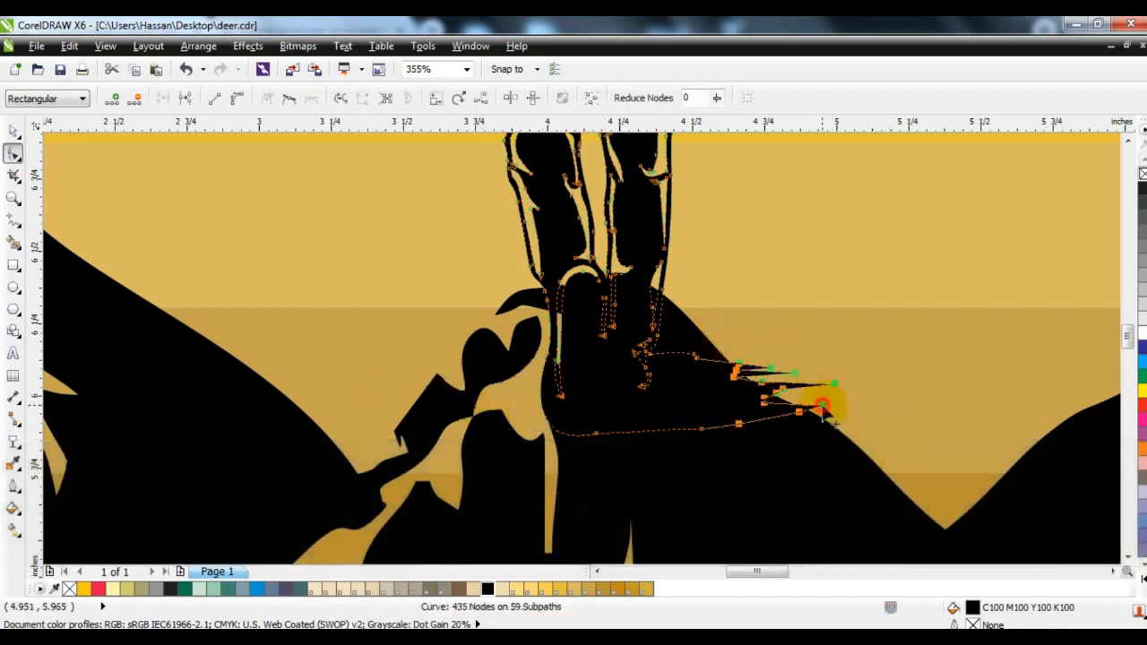
drag(822, 410, 761, 427)
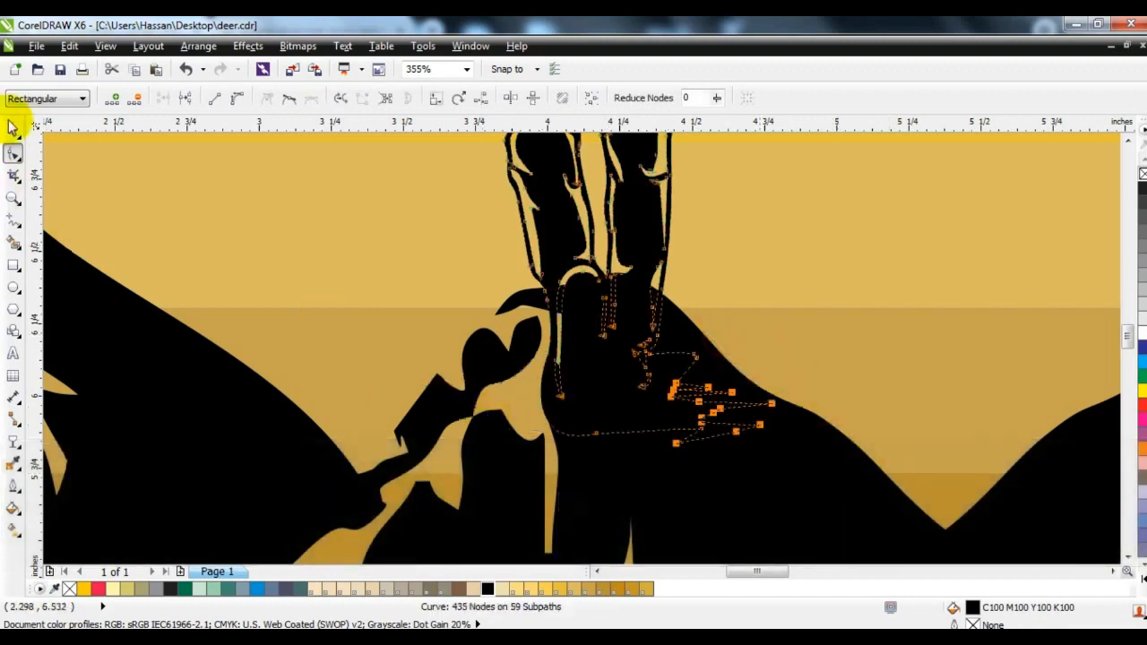
click(12, 129)
key(F3)
key(Escape)
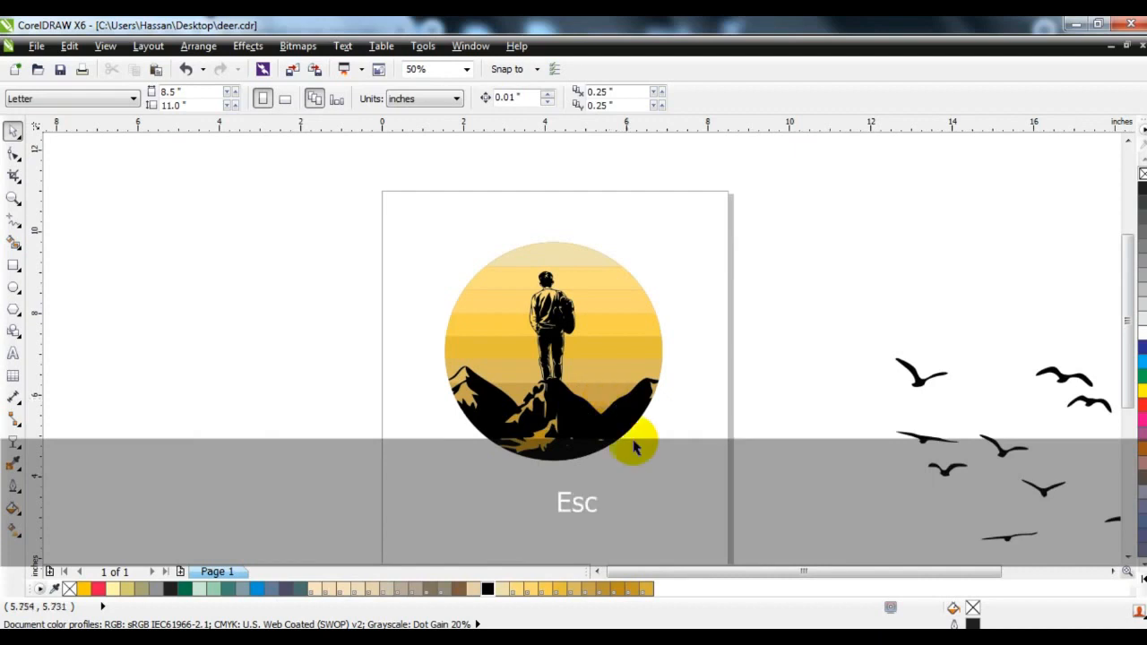
Draw a circle about 3.04 inches in diameter over the man and centre it horizontally on the large striped circle
drag(781, 507, 379, 200)
key(shift+F2)
key(Escape)
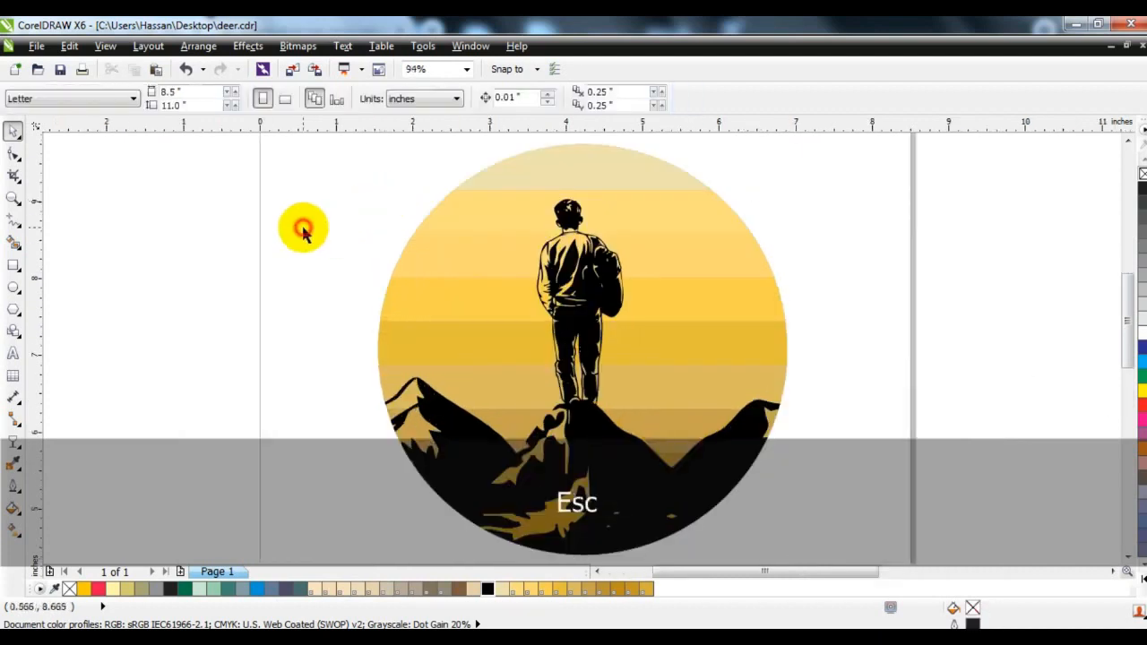
click(13, 287)
drag(488, 242, 728, 479)
click(14, 130)
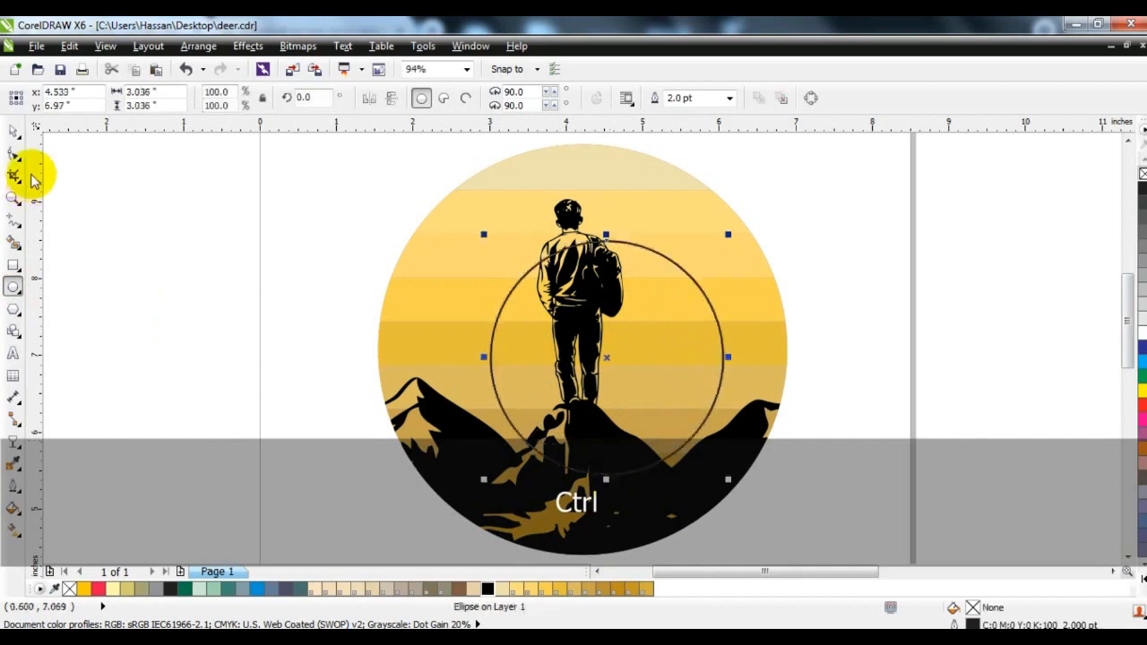
shift+click(713, 209)
key(c)
click(845, 209)
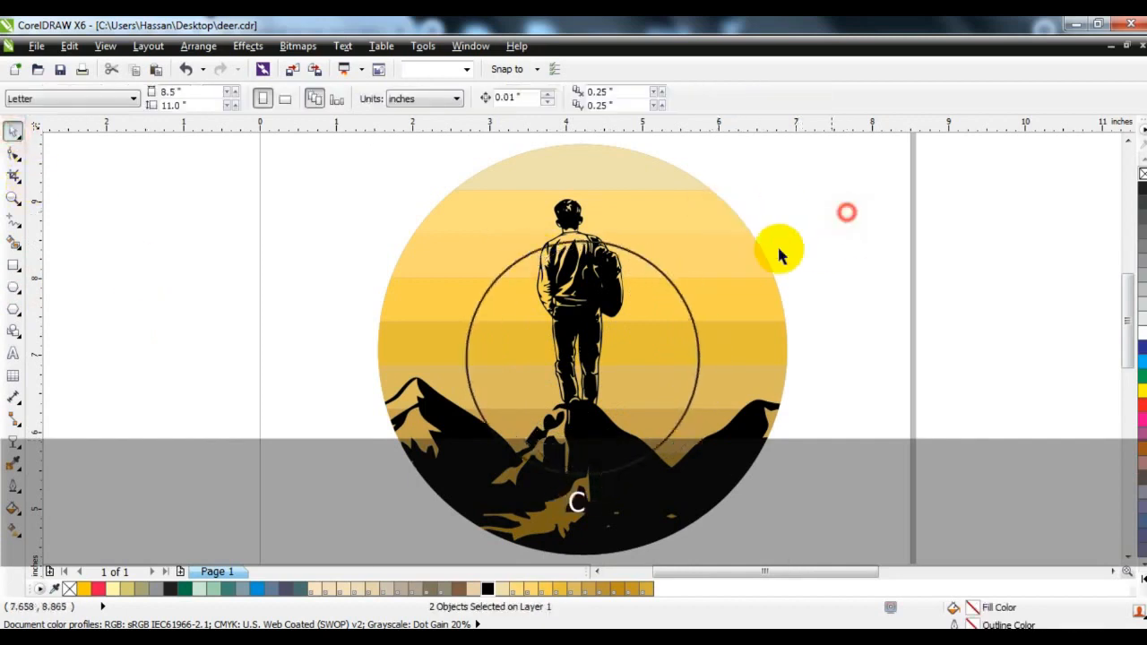
Fill the smaller circle with the pale cream colour C5 M8 Y36 K0 and remove its outline
click(652, 269)
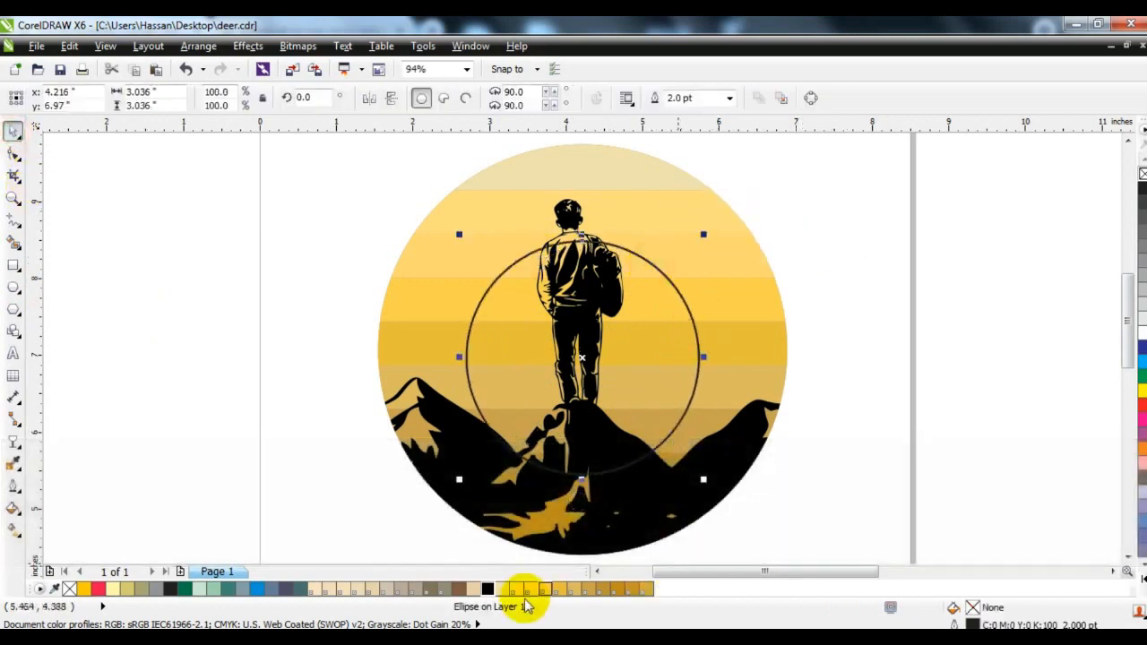
click(520, 592)
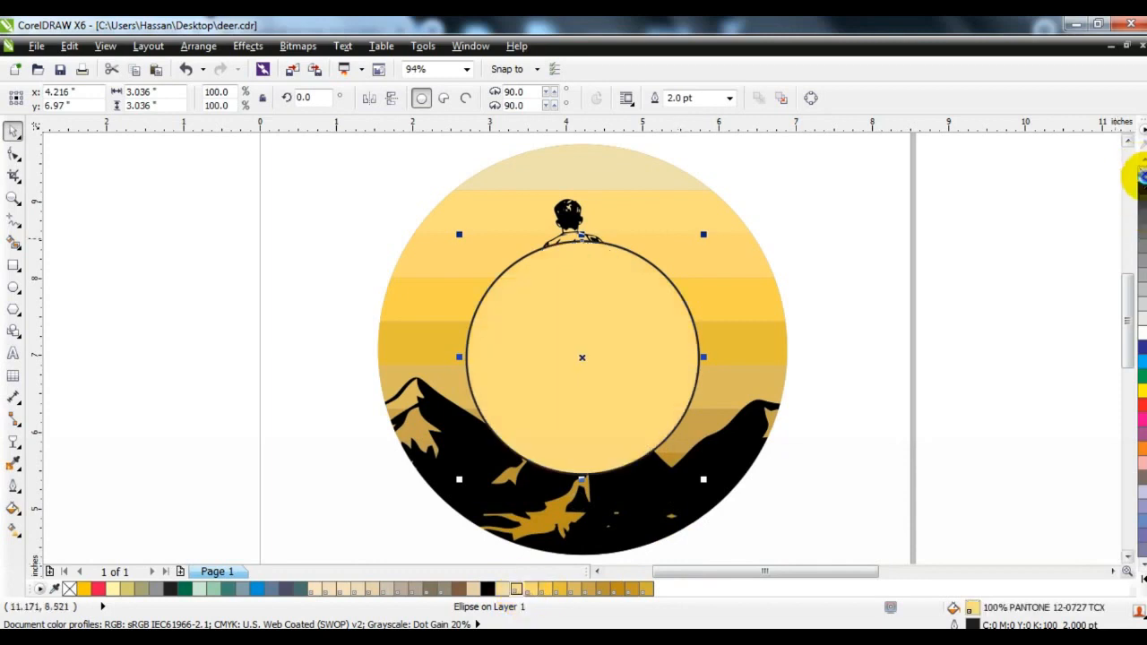
right_click(1141, 171)
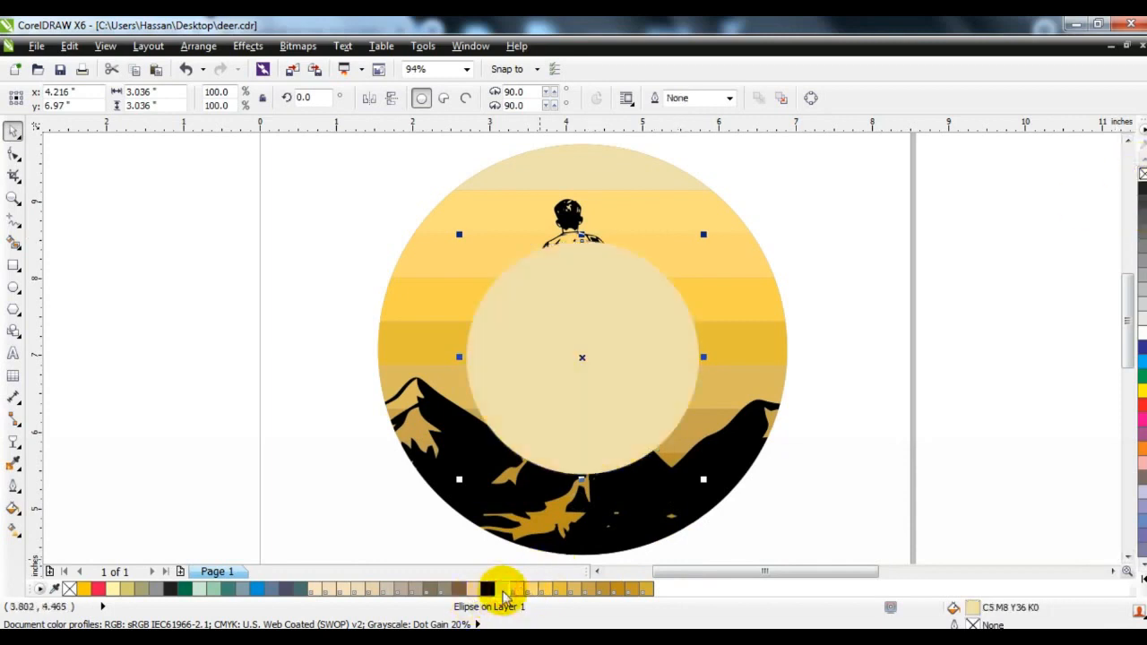
Apply a vertical linear transparency fading the cream circle out downward, and place it inside the striped circle's PowerClip
click(10, 443)
drag(572, 258, 571, 436)
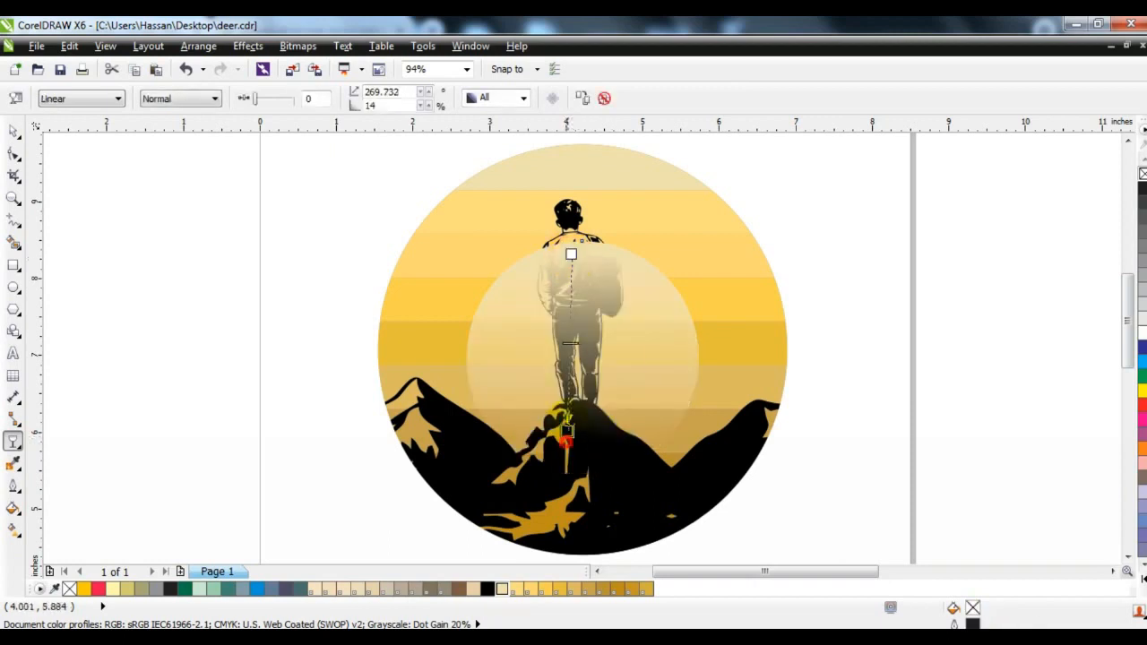
click(13, 133)
key(w)
click(507, 179)
Edit the PowerClip contents to order the cream circle above the stripes but behind the mountains, and finish editing
key(d)
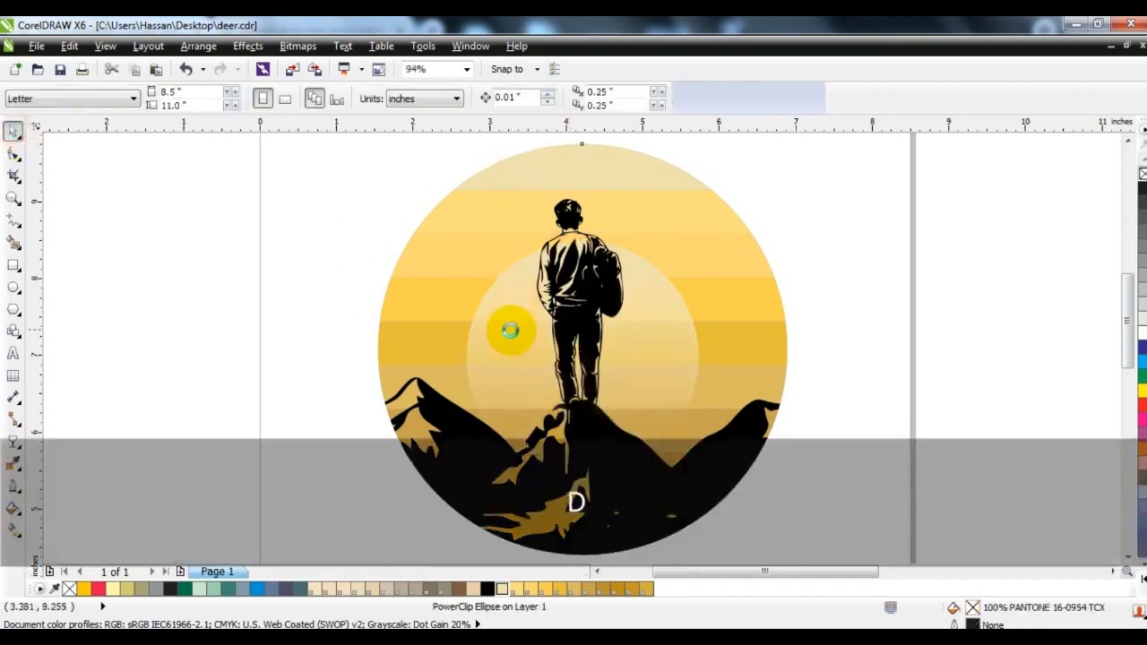
click(511, 331)
key(shift+Page_Down)
key(ctrl+Page_Up)
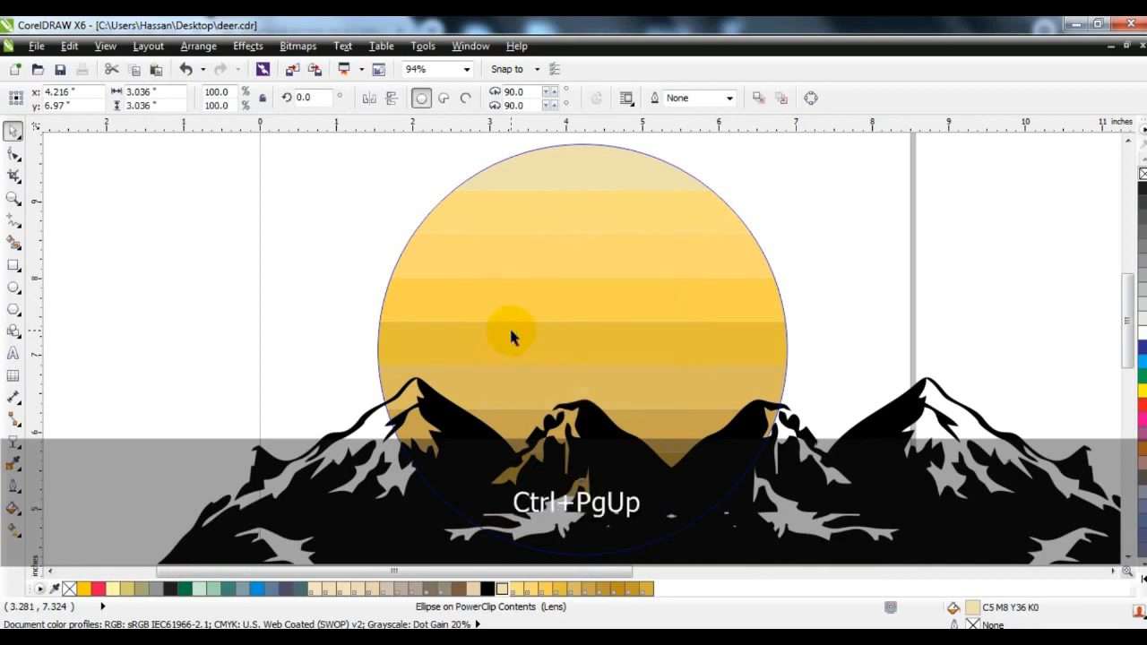
key(shift+Page_Up)
key(ctrl+Page_Down)
key(f)
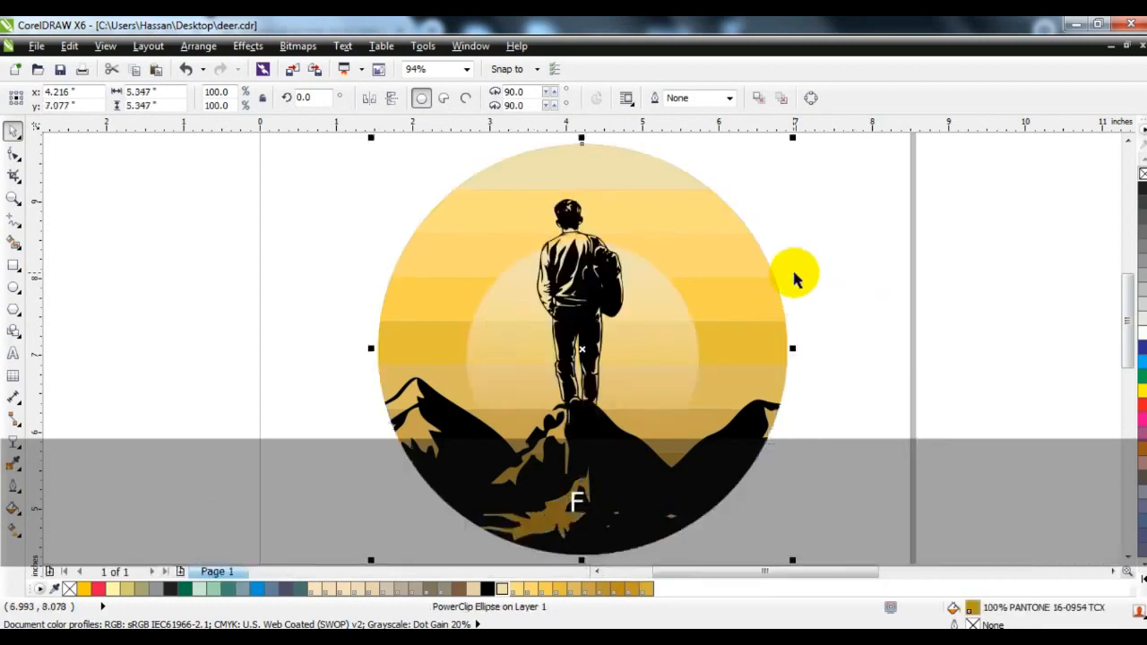
click(809, 269)
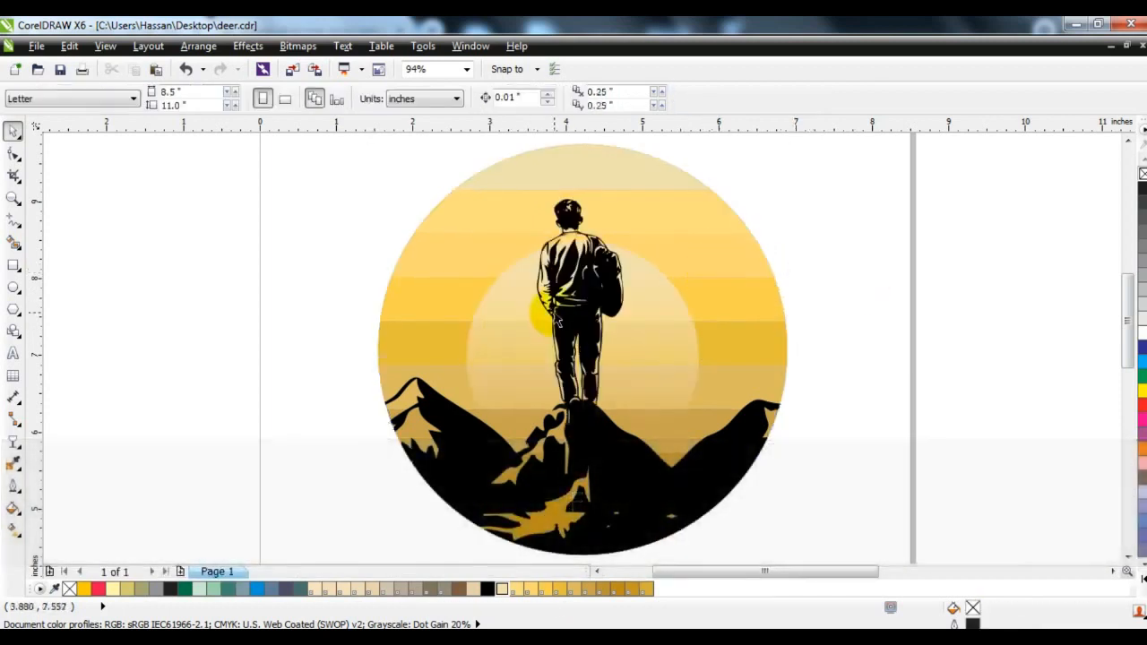
Shift the standing man slightly to the right on the central mountain peak
click(585, 302)
drag(584, 303, 587, 305)
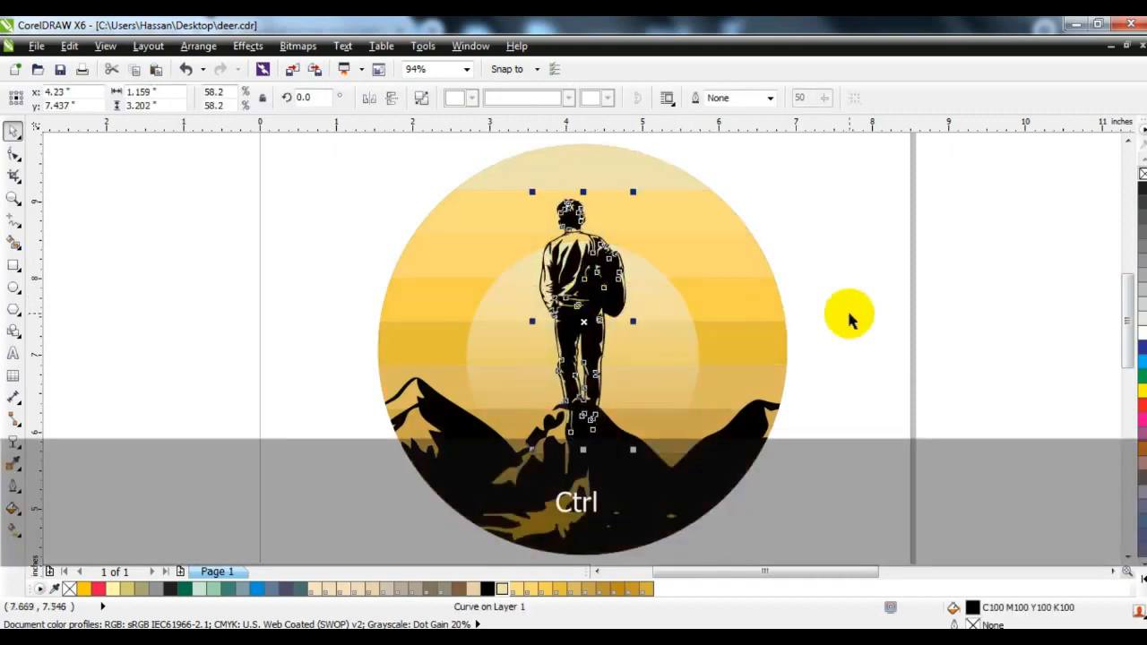
click(849, 318)
Group the three neighbouring birds just below the flock's upper-left bird
scroll(730, 336, down, 2)
key(Escape)
key(F4)
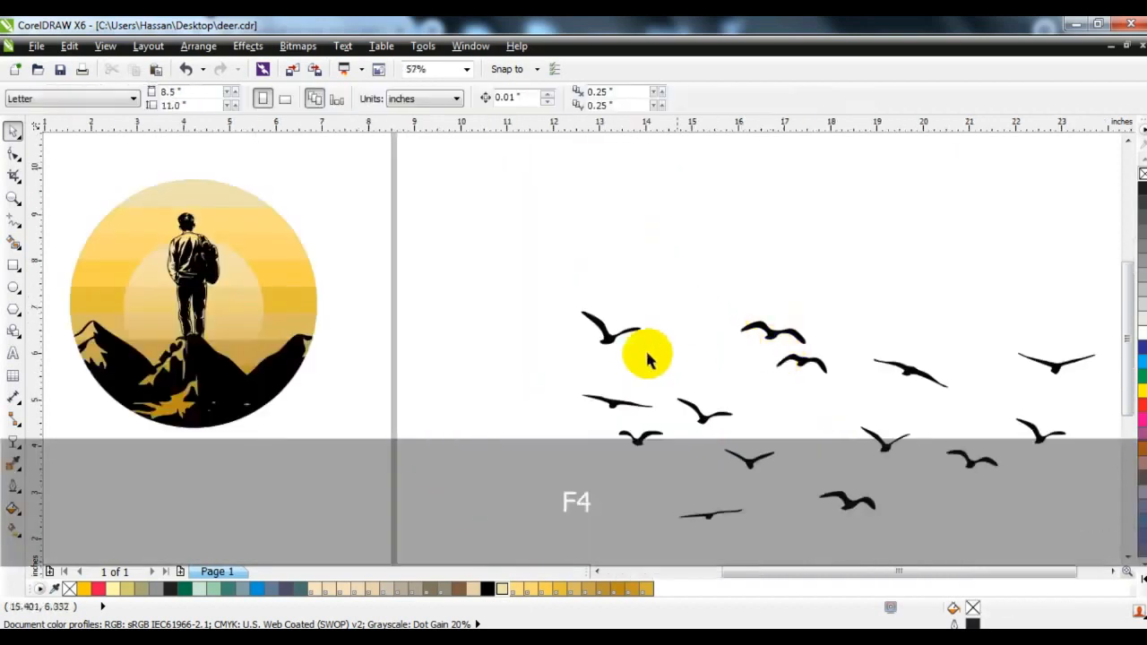
click(618, 348)
click(461, 297)
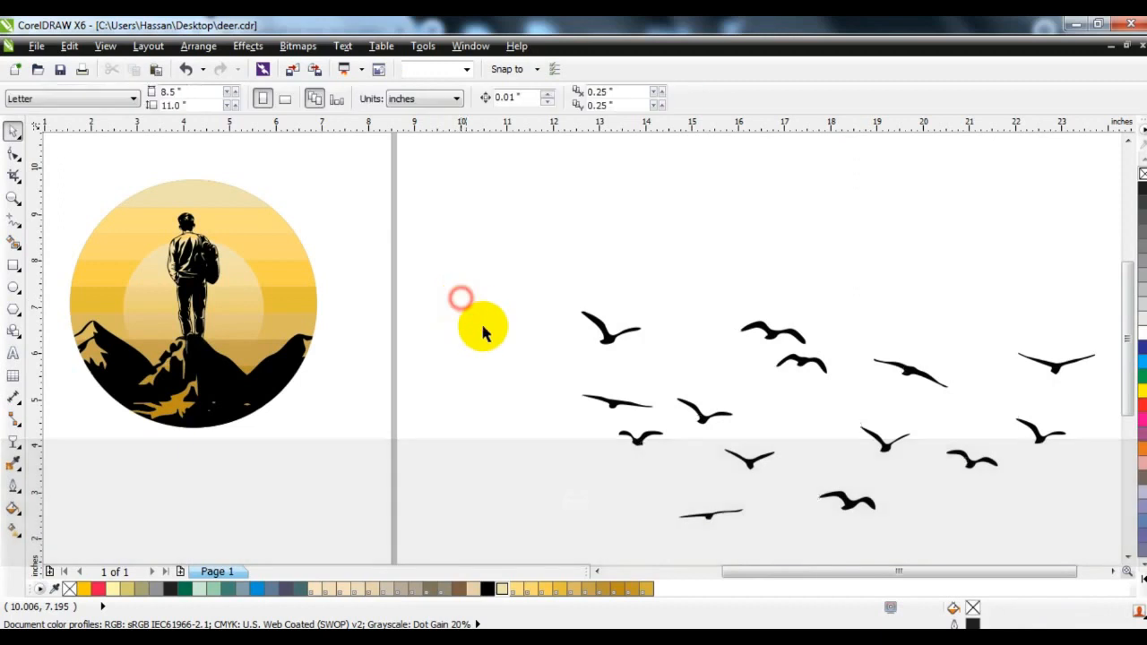
drag(594, 412, 737, 456)
key(ctrl+g)
Place the flock's upper-left bird in front of the sun circle beside the man's left shoulder and scale it to 56.6%
drag(606, 333, 137, 238)
key(shift)
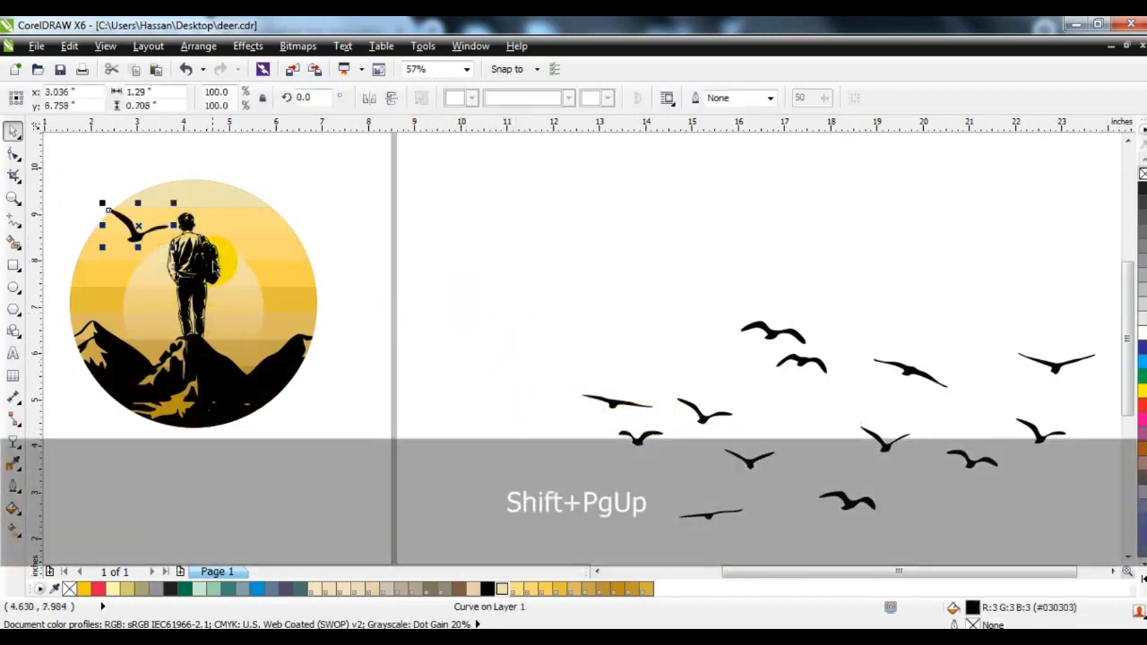
click(630, 439)
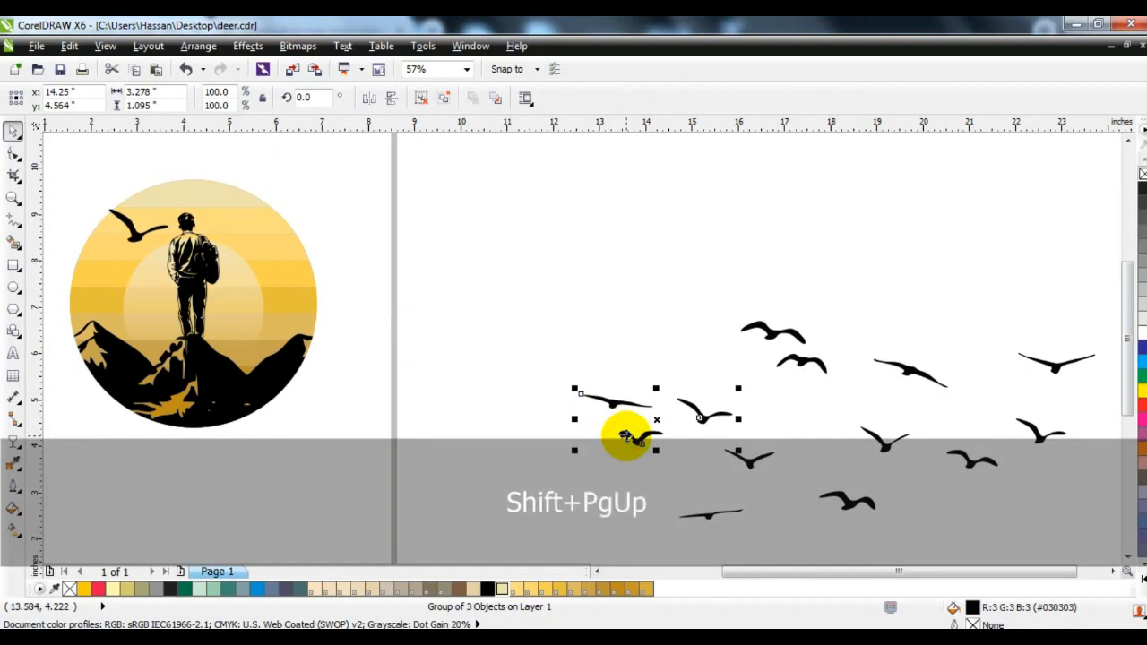
click(137, 236)
drag(174, 248, 158, 247)
Move the group of three birds onto the sky right of the man and scale it down to about 28%
drag(691, 404, 296, 243)
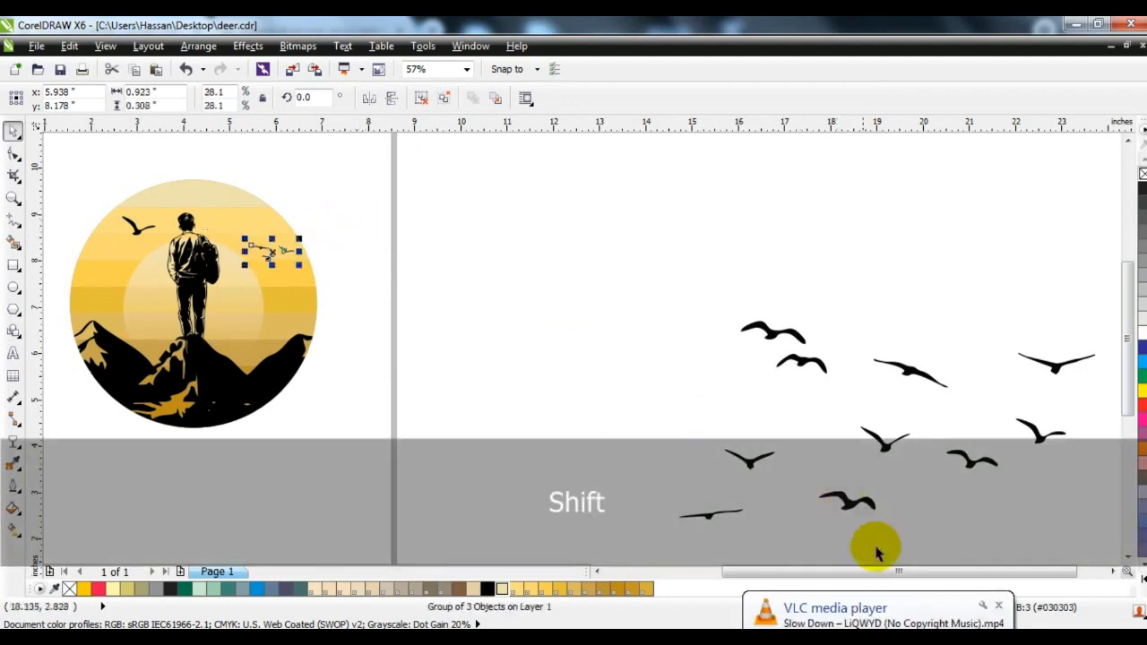
click(998, 607)
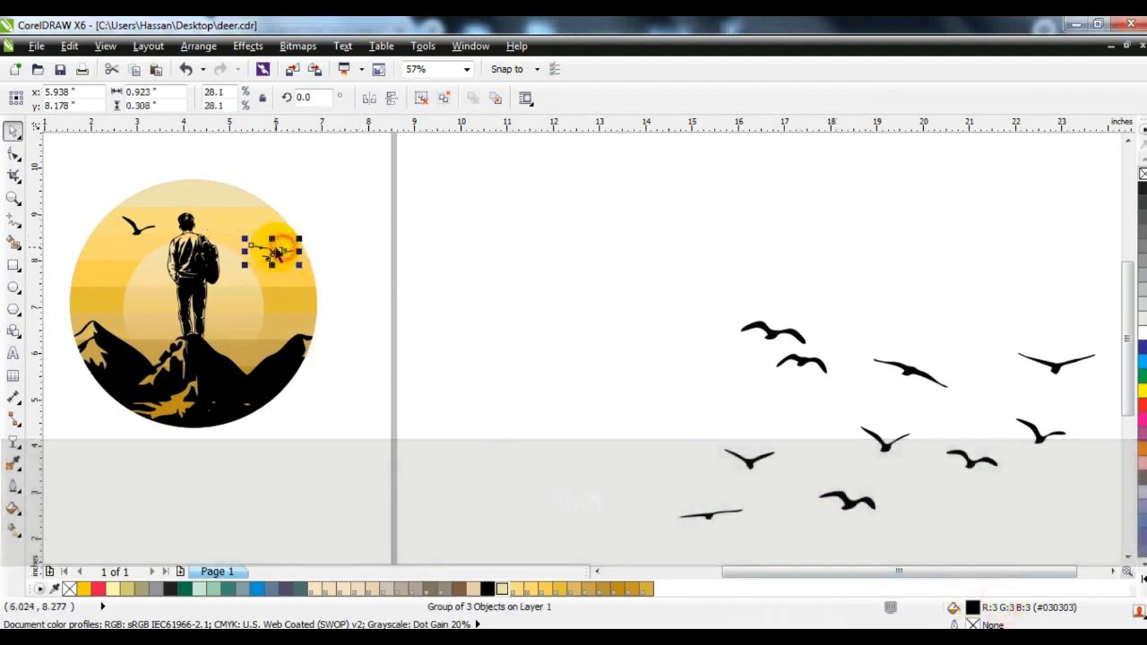
click(296, 269)
Enlarge the three-bird group to 46.5% and adjust the positions of the group and the single bird around the man
key(shift+F2)
key(Escape)
click(702, 272)
drag(678, 252, 646, 238)
drag(487, 232, 484, 241)
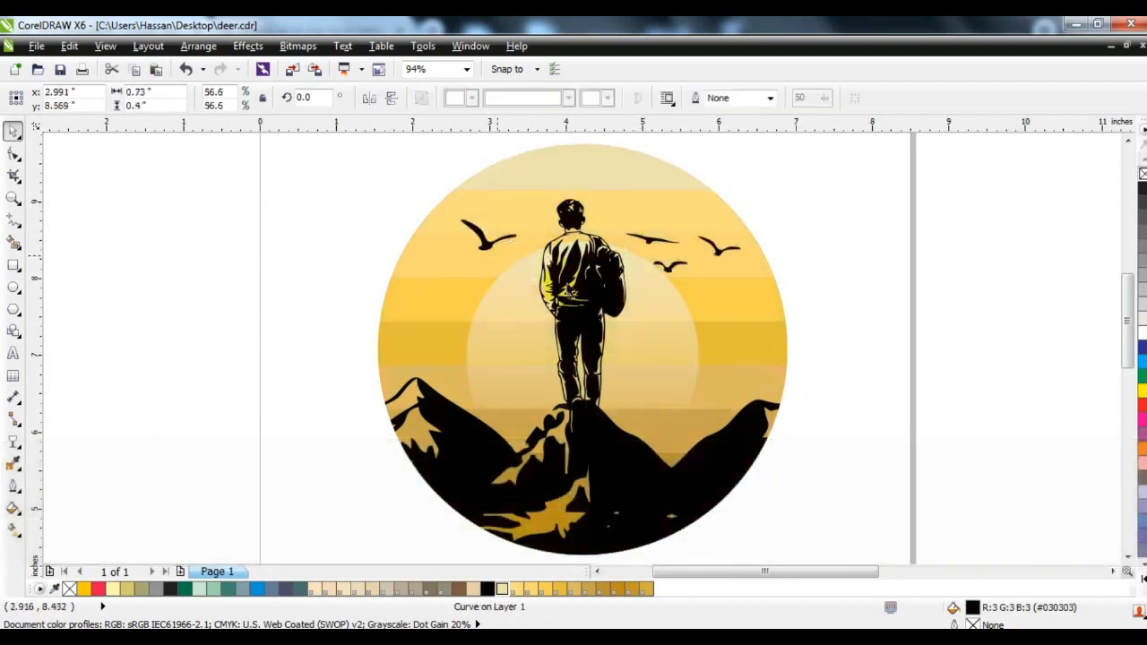
drag(690, 253, 674, 236)
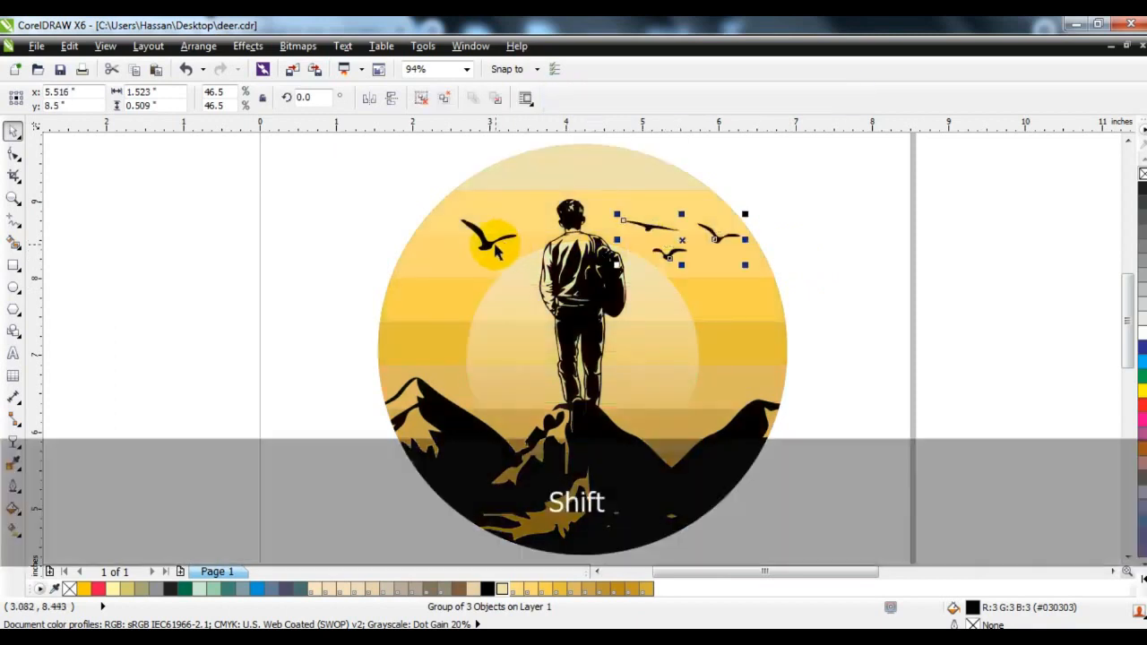
Fill the single bird and the three-bird group with black
shift+click(488, 237)
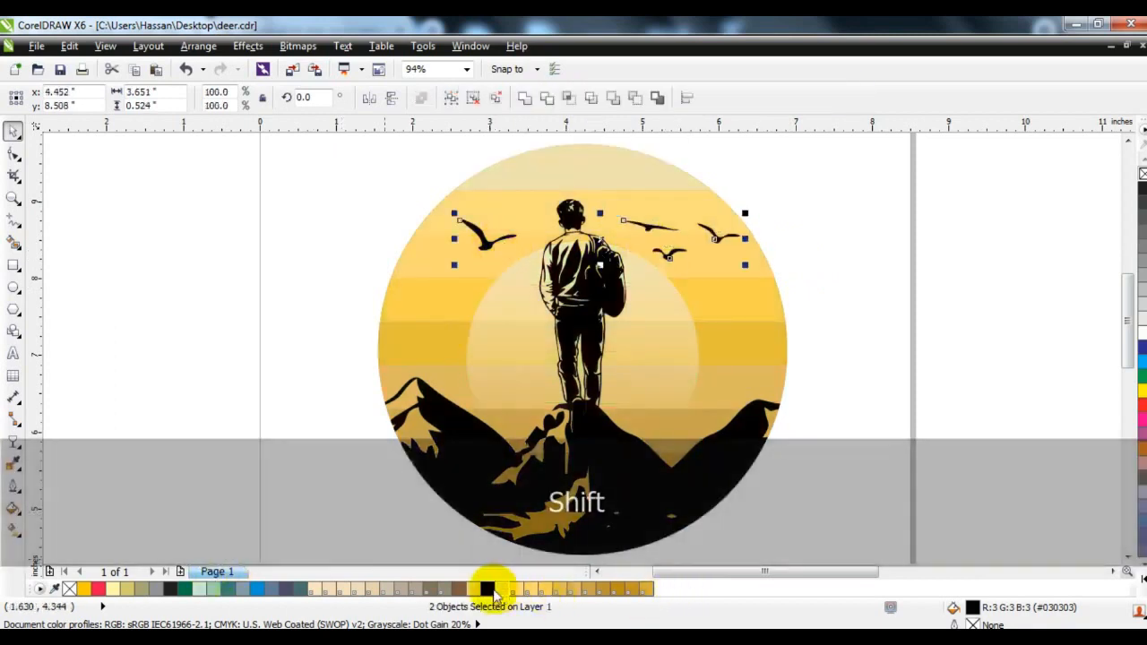
click(836, 403)
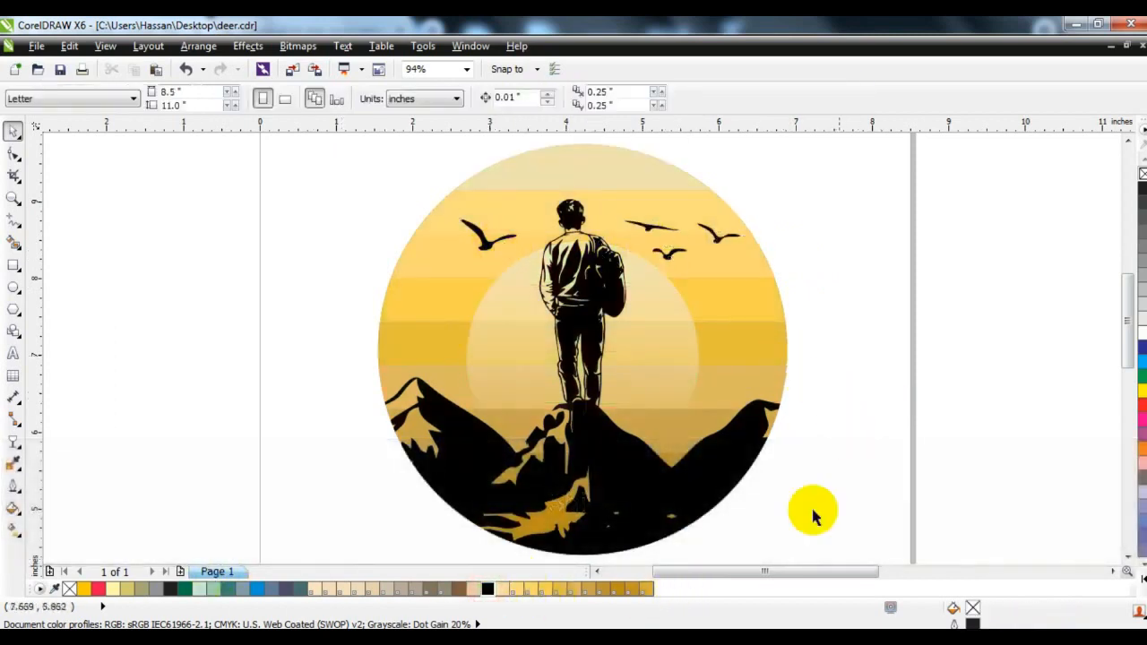
key(F3)
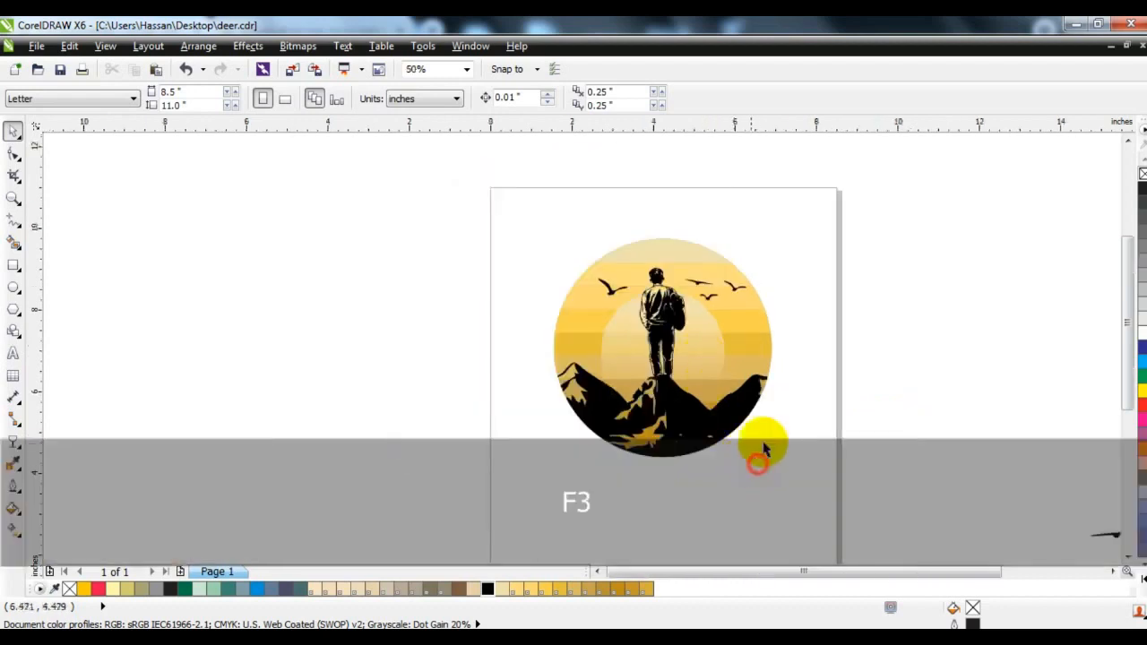
click(14, 198)
drag(436, 193, 811, 464)
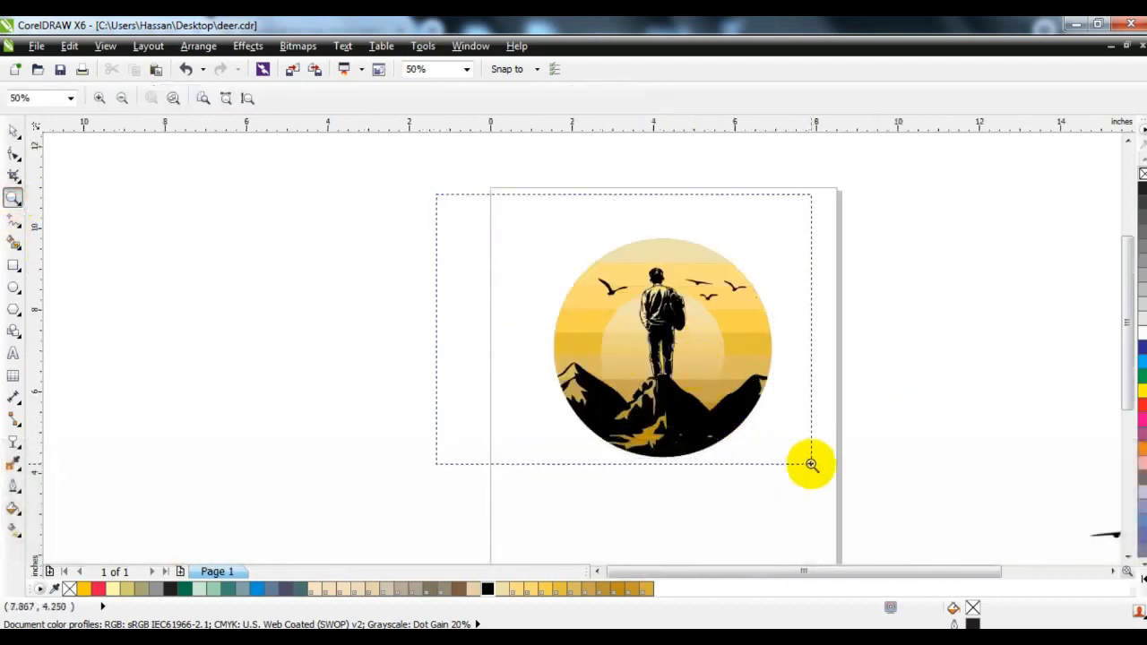